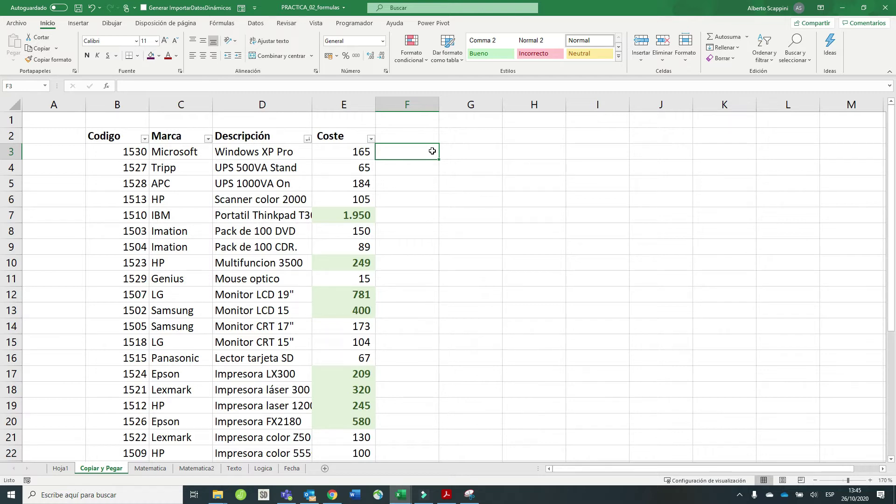
- Enter the formula =E3 in cell G3 to reference the first Coste value
{"action": "left_click", "coordinate": [456, 149]}
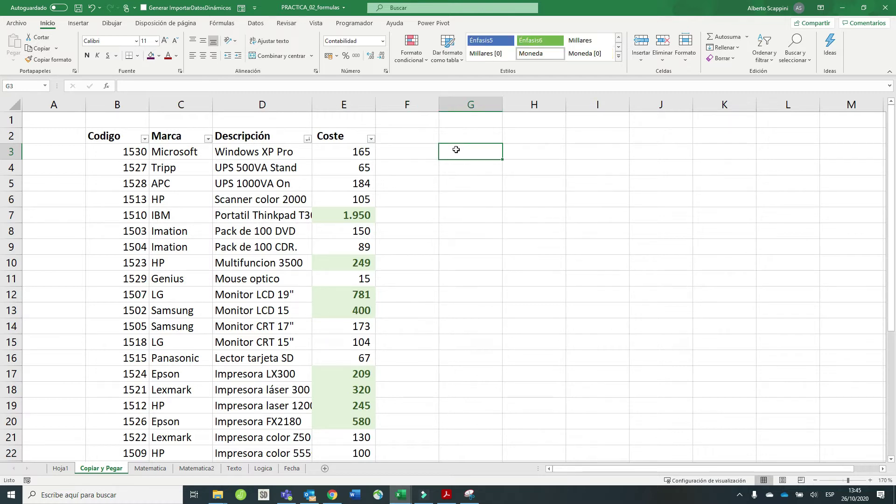
{"action": "type", "text": "="}
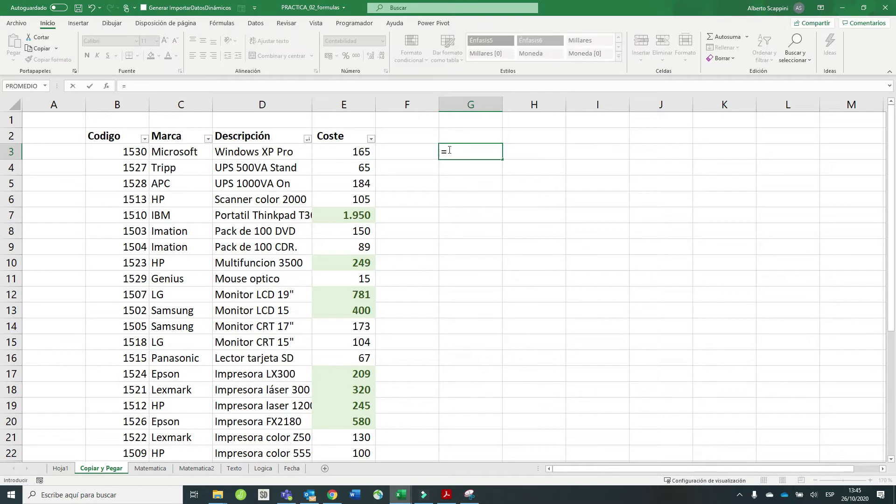
{"action": "left_click", "coordinate": [368, 152]}
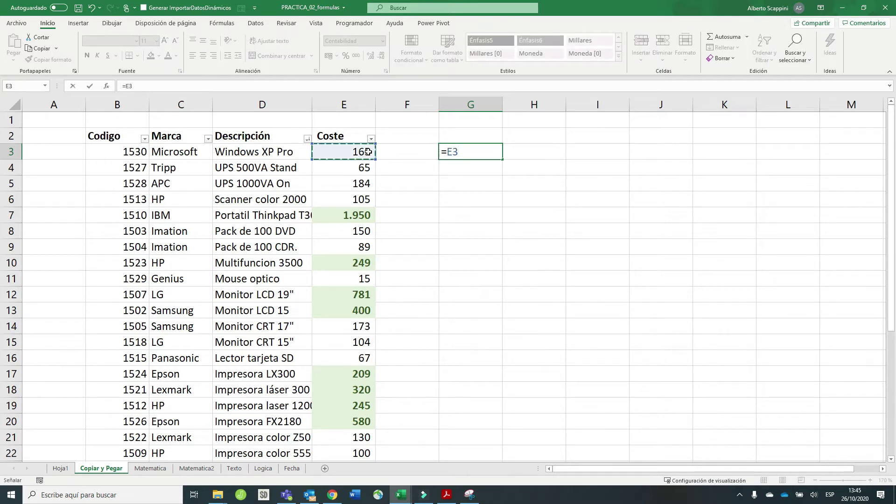
{"action": "key", "text": "Return"}
{"action": "key", "text": "Up"}
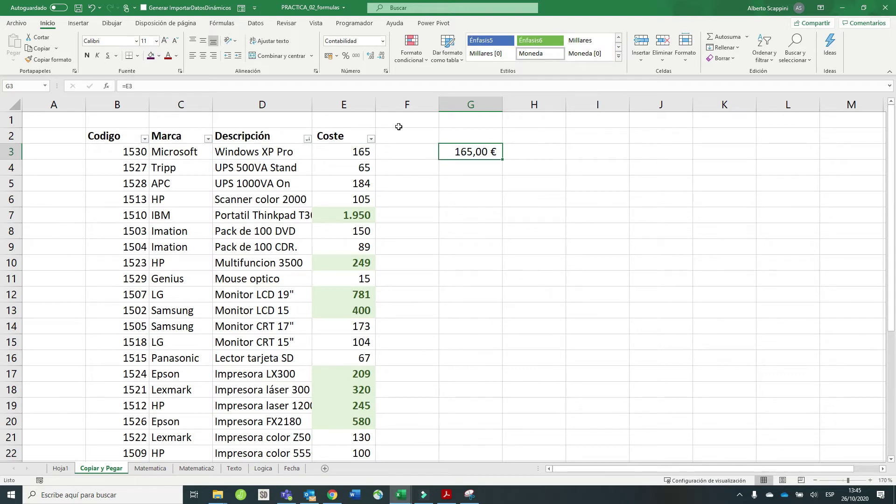
- Replace the formula in G3 with =E3+E4 to add the first two Coste values
{"action": "type", "text": "="}
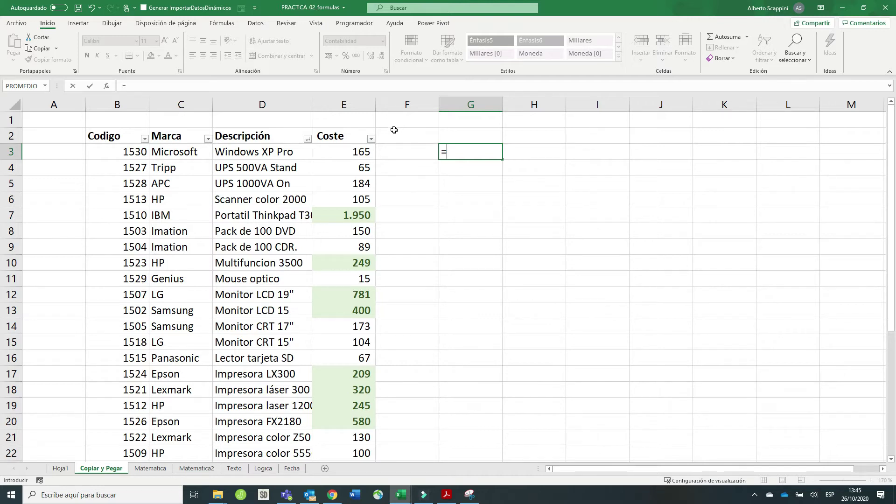
{"action": "left_click", "coordinate": [362, 155]}
{"action": "type", "text": "+"}
{"action": "left_click", "coordinate": [362, 167]}
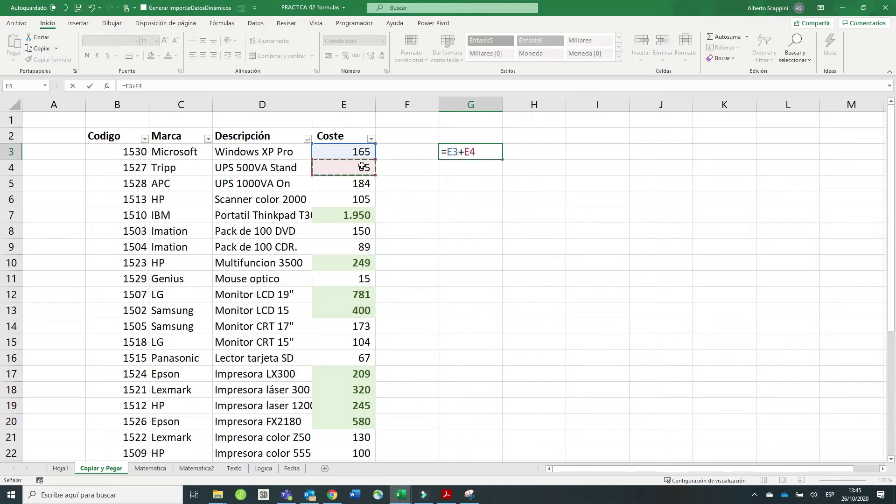
{"action": "key", "text": "Return"}
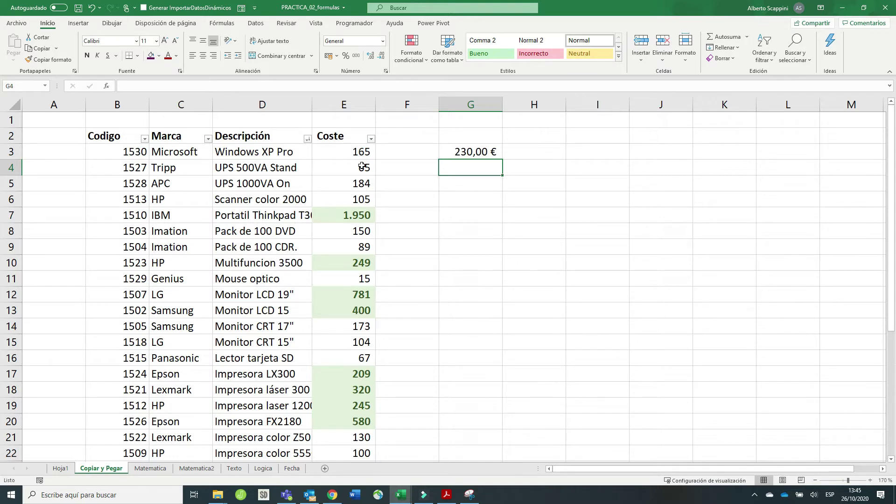
{"action": "key", "text": "Up"}
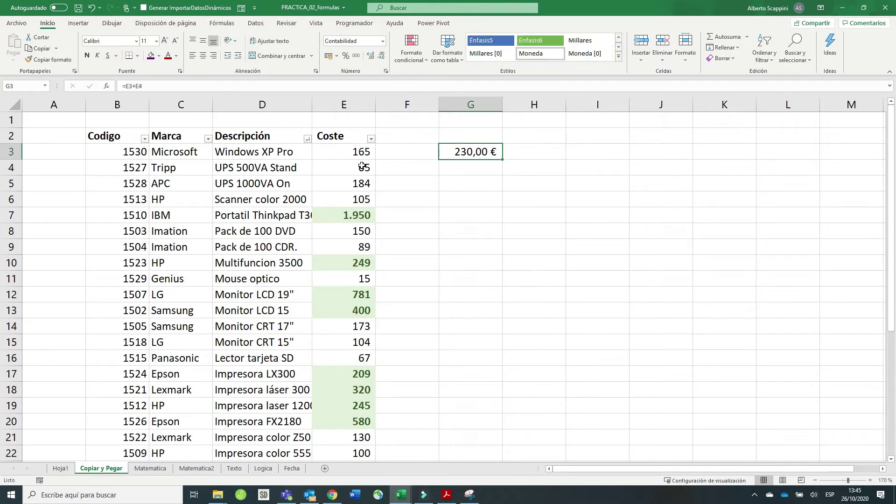
- Change the formula in G3 to =12+E3, combining a constant with a cell reference
{"action": "left_click", "coordinate": [143, 87]}
{"action": "double_click", "coordinate": [131, 85]}
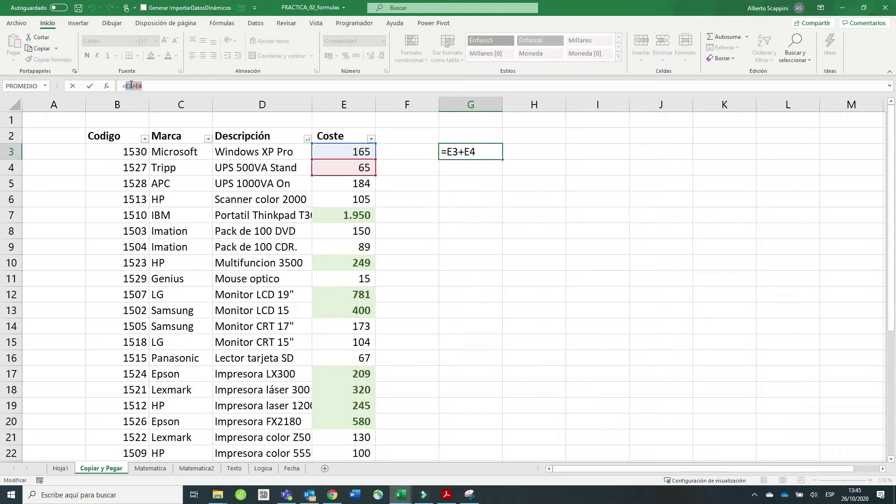
{"action": "type", "text": "12"}
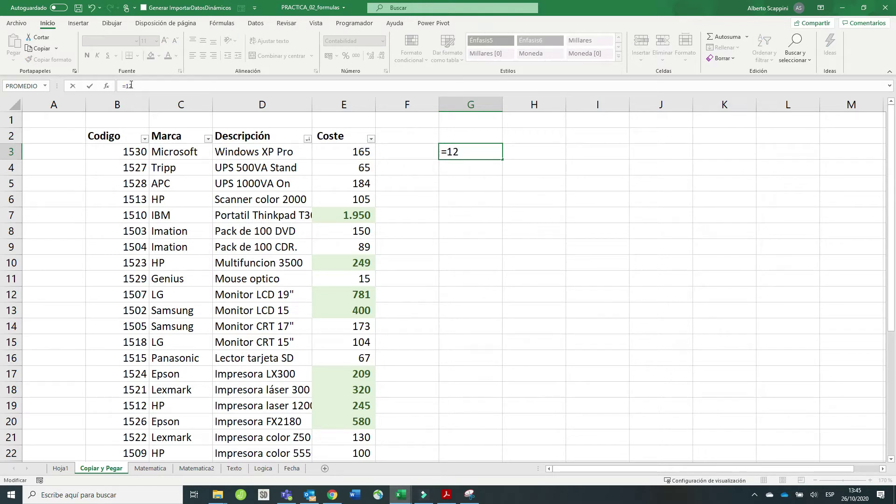
{"action": "type", "text": "+"}
{"action": "left_click", "coordinate": [357, 148]}
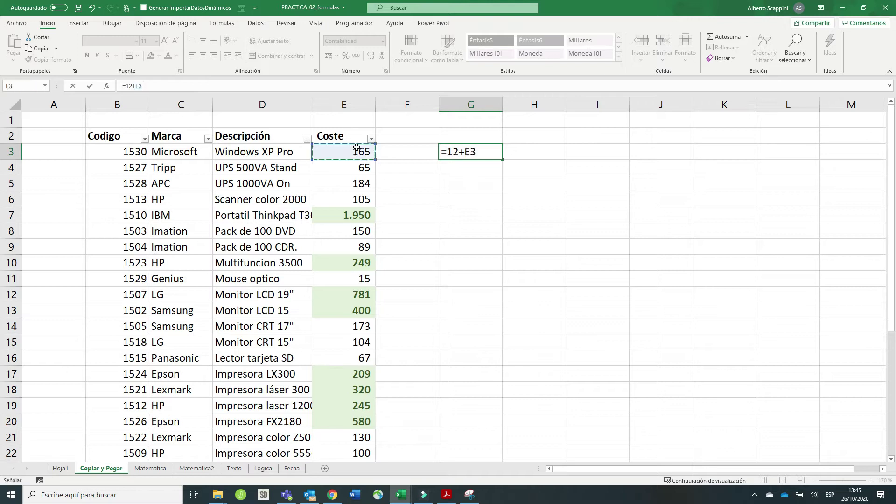
{"action": "key", "text": "Return"}
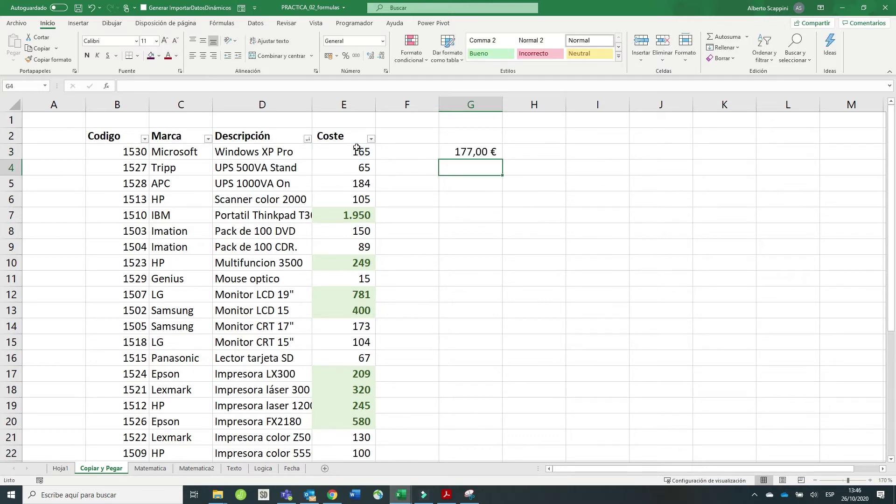
{"action": "key", "text": "Up"}
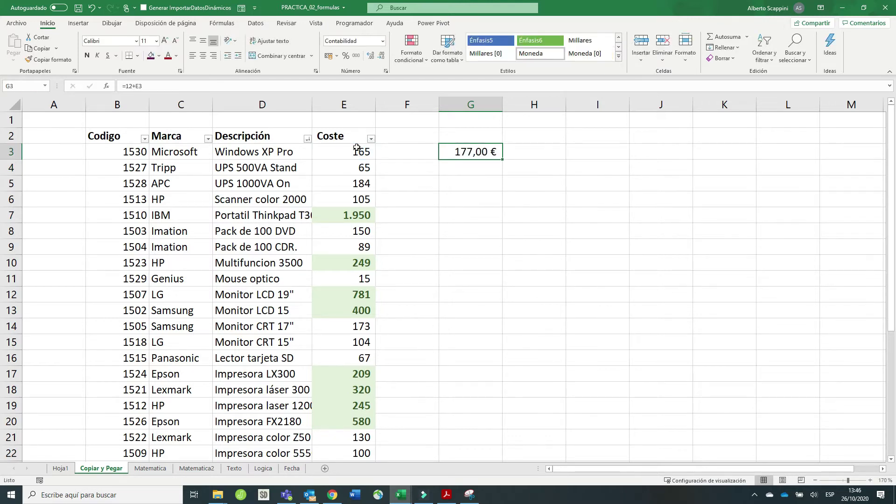
- Clear G3 and enter =SUMA(E3:E6) to total the first four Coste values
{"action": "key", "text": "Delete"}
{"action": "type", "text": "="}
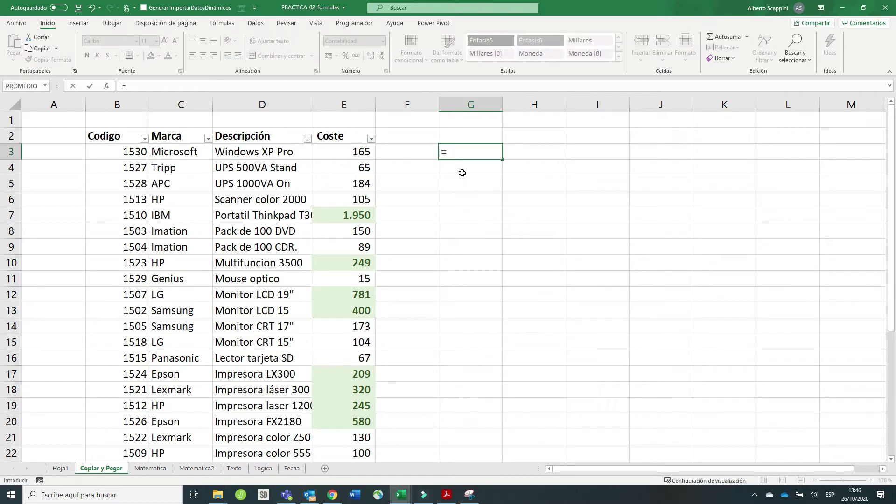
{"action": "type", "text": "sume"}
{"action": "key", "text": "BackSpace"}
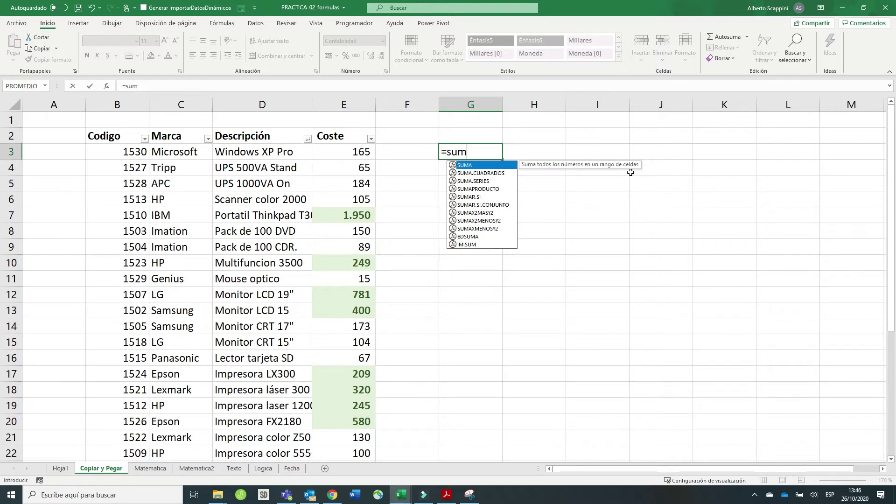
{"action": "type", "text": "a"}
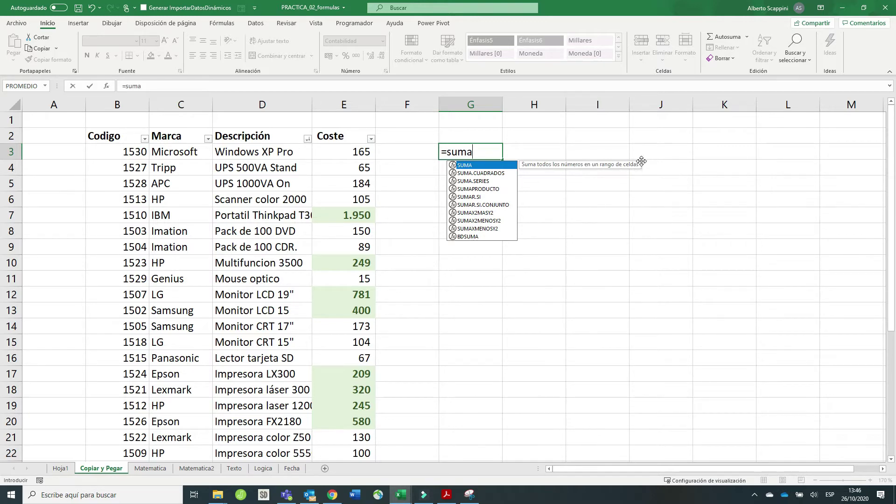
{"action": "type", "text": "("}
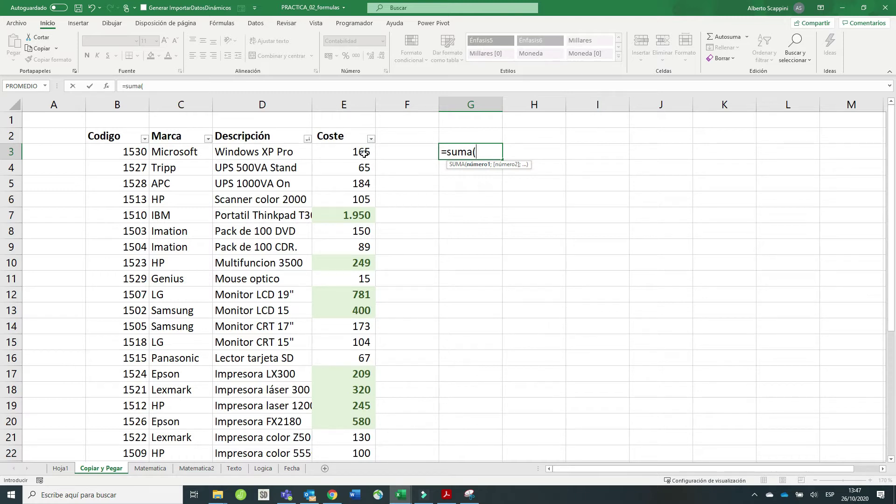
{"action": "left_click_drag", "start_coordinate": [361, 150], "coordinate": [364, 195]}
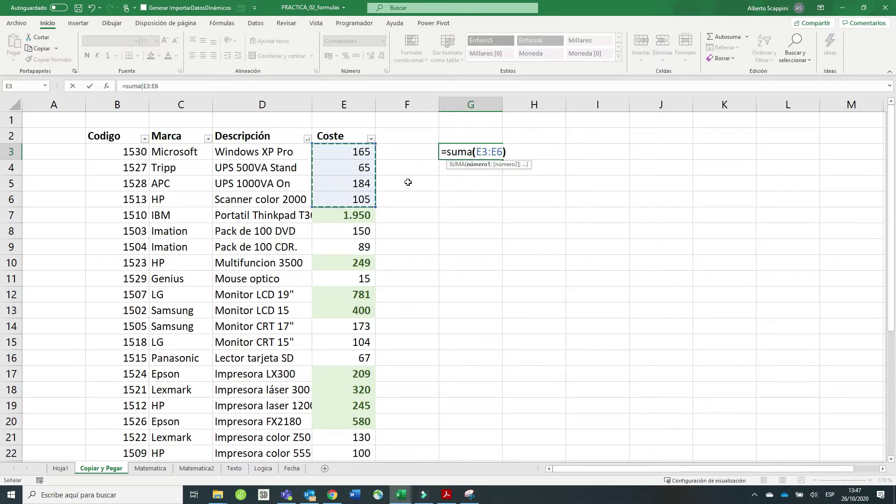
{"action": "type", "text": ")"}
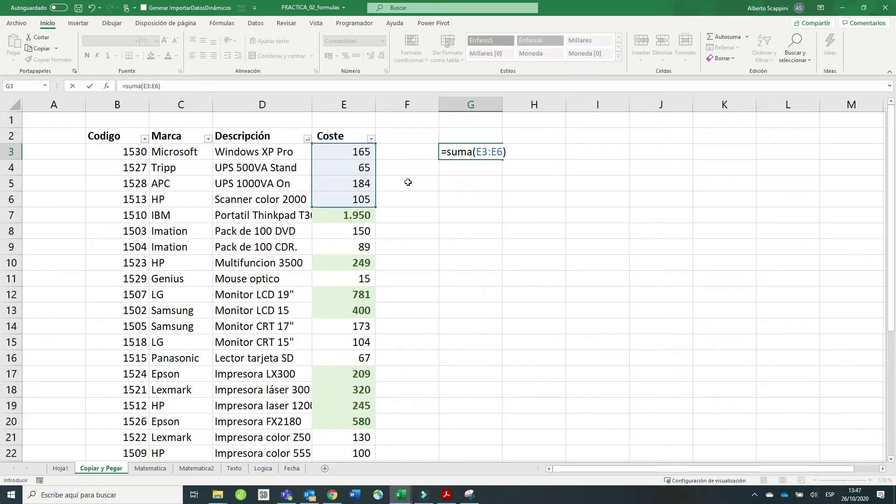
{"action": "key", "text": "Return"}
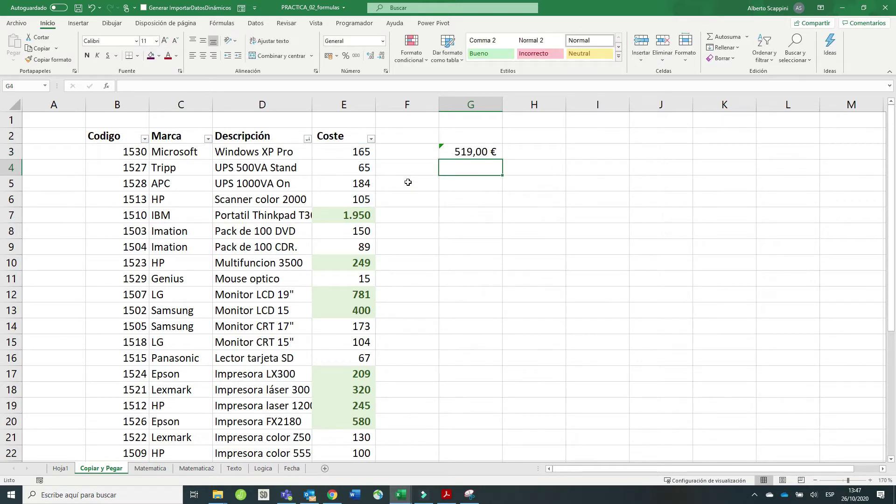
{"action": "key", "text": "Up"}
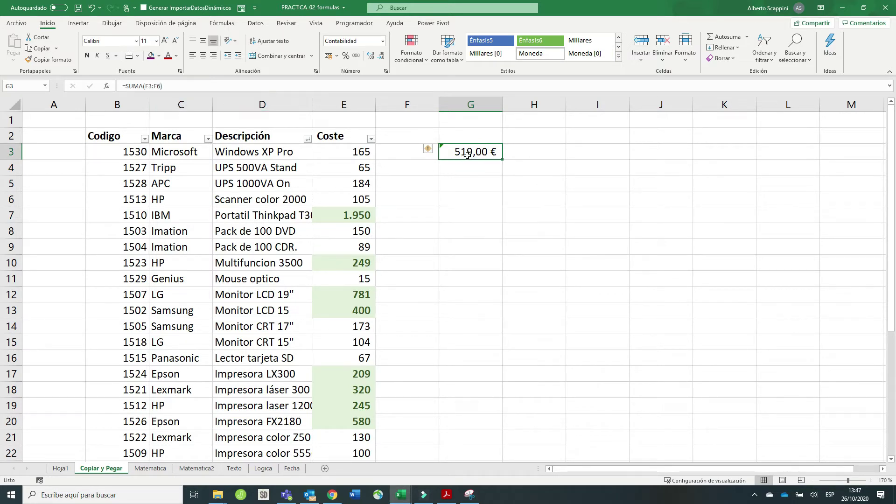
{"action": "left_click", "coordinate": [161, 85]}
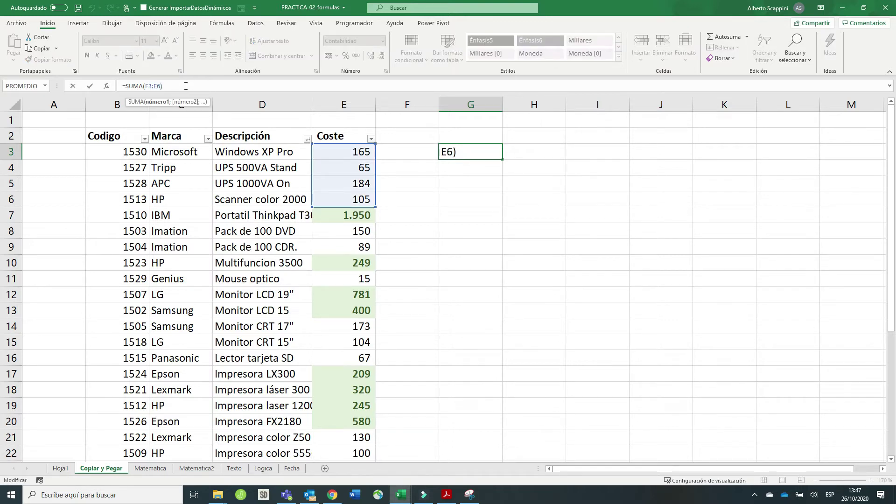
{"action": "key", "text": "Escape"}
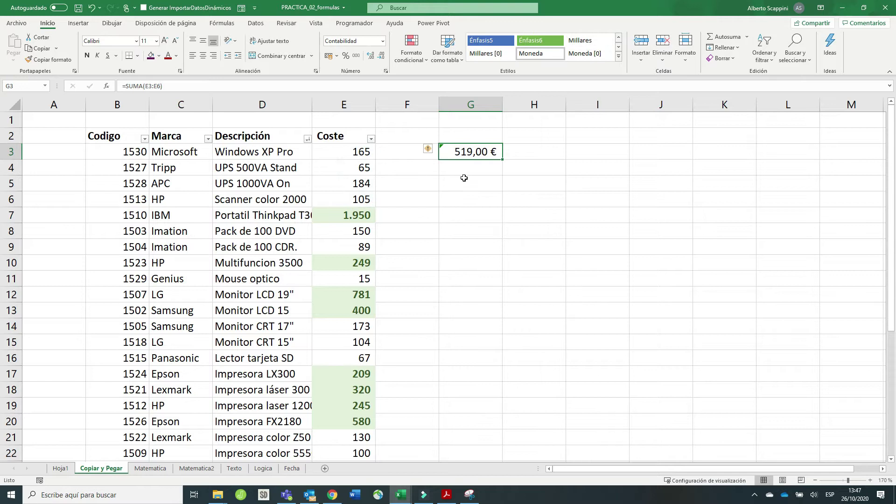
- Add the range E8:E11 as a second argument of the SUMA formula in G3
{"action": "double_click", "coordinate": [475, 154]}
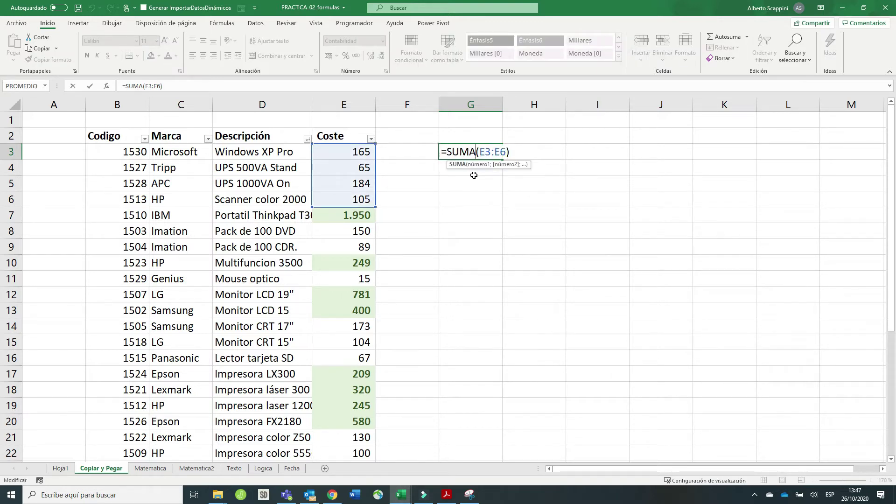
{"action": "left_click_drag", "start_coordinate": [506, 151], "coordinate": [480, 152]}
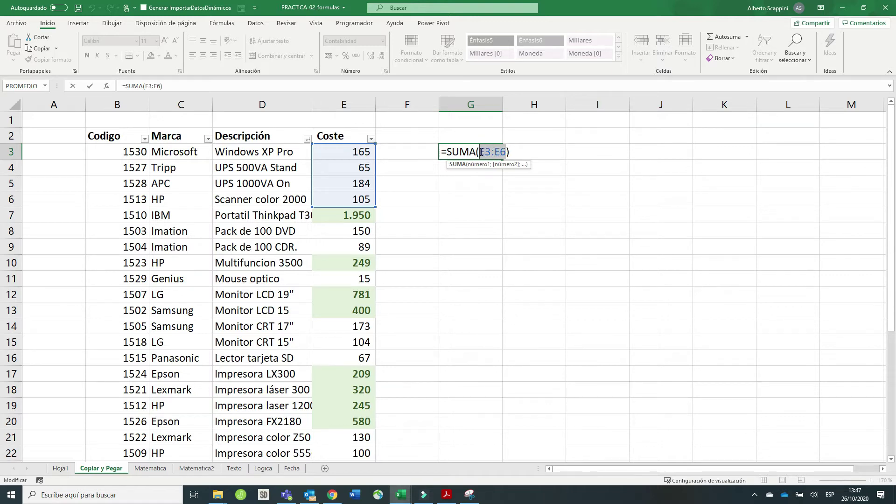
{"action": "left_click", "coordinate": [505, 152]}
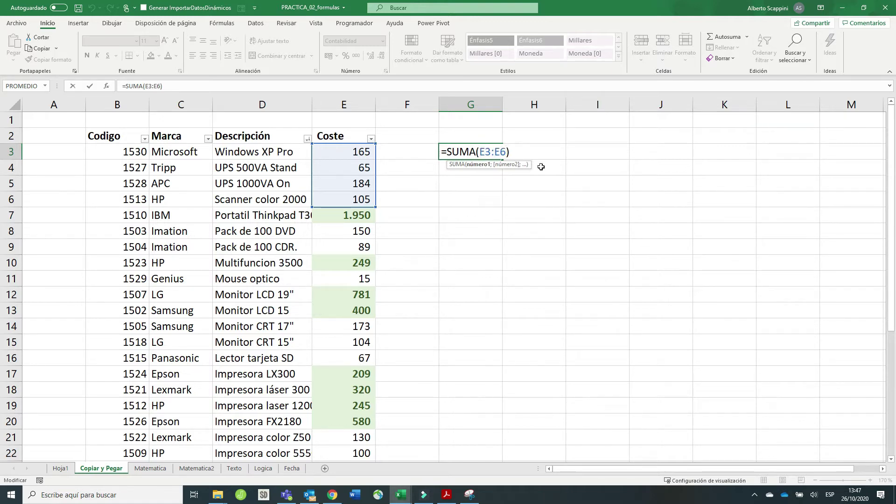
{"action": "type", "text": ";"}
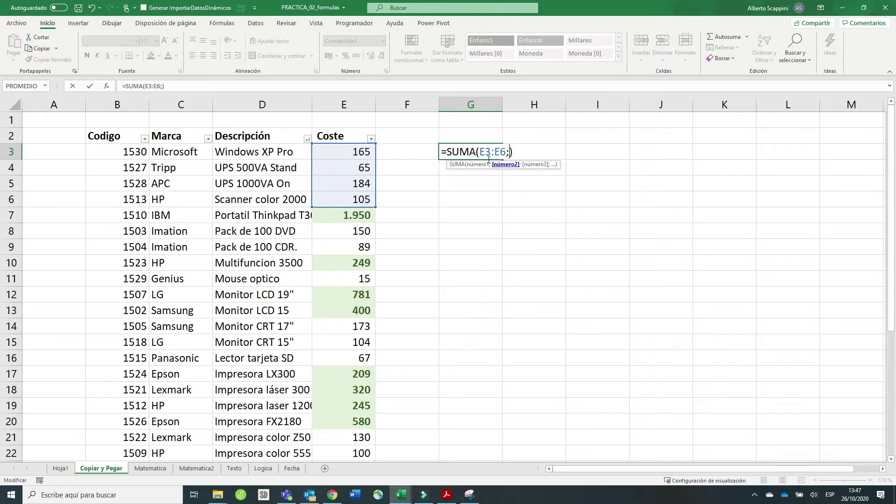
{"action": "left_click_drag", "start_coordinate": [366, 233], "coordinate": [363, 287]}
{"action": "type", "text": ")"}
{"action": "key", "text": "Return"}
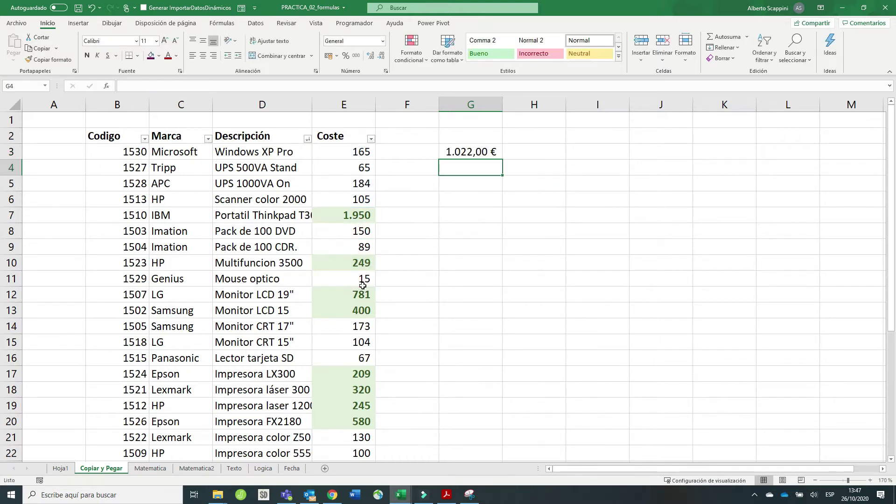
- Replace the second argument of the SUMA formula in G3 with the constant 112
{"action": "double_click", "coordinate": [459, 149]}
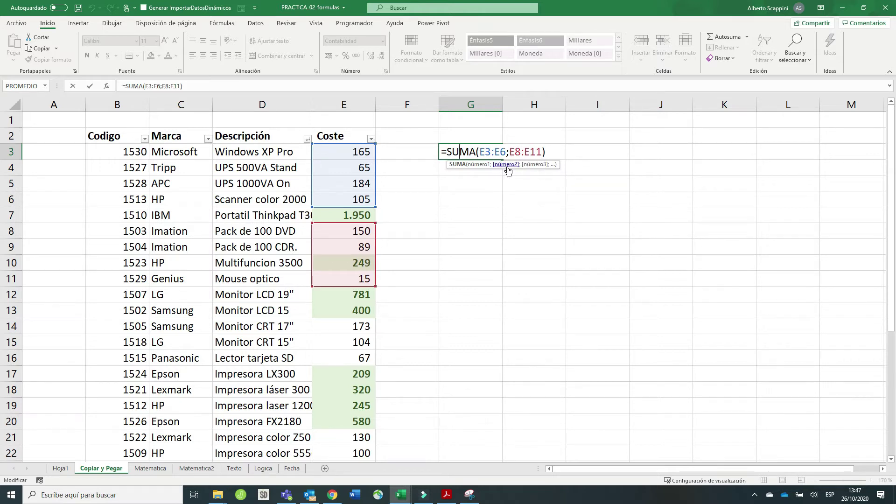
{"action": "left_click_drag", "start_coordinate": [542, 153], "coordinate": [511, 154]}
{"action": "type", "text": "112"}
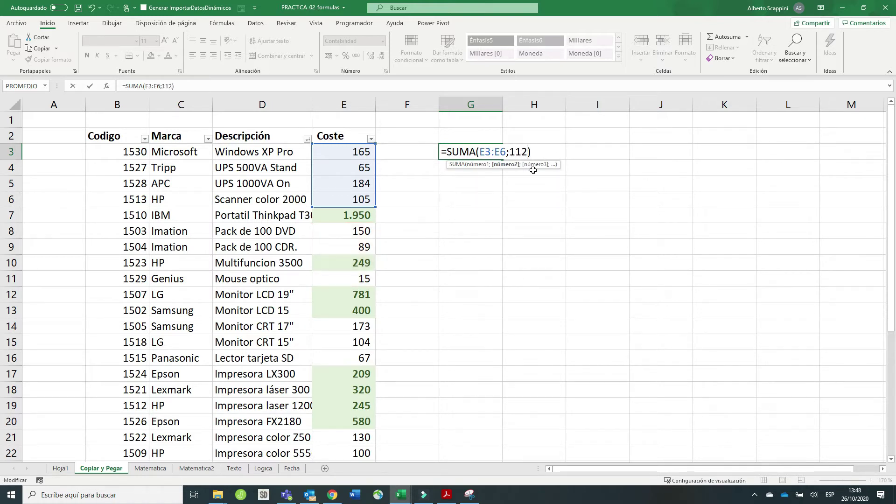
{"action": "key", "text": "Return"}
{"action": "key", "text": "Up"}
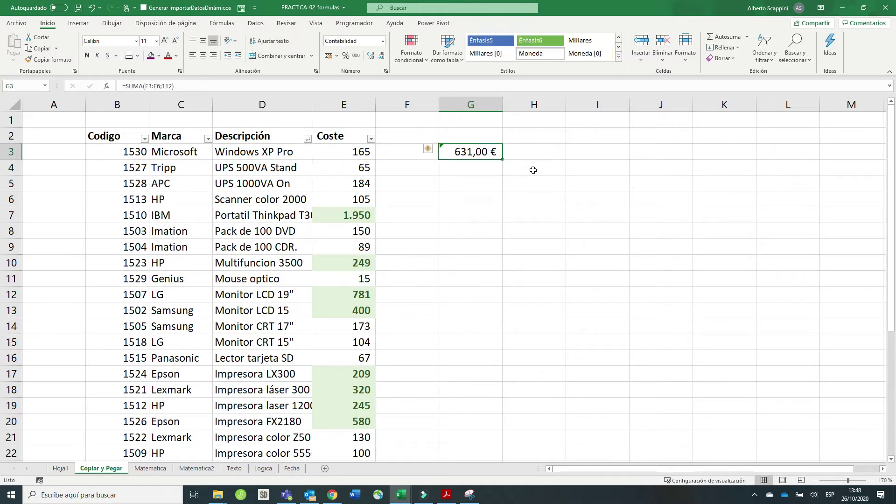
{"action": "double_click", "coordinate": [476, 154]}
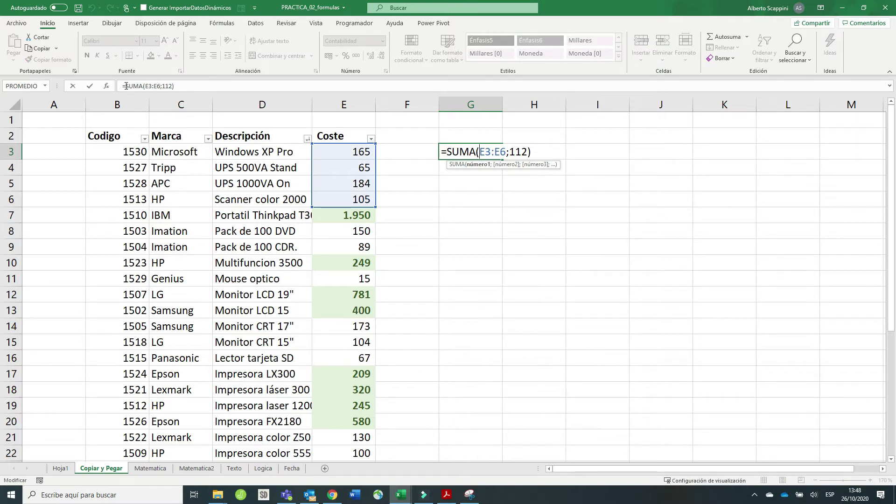
{"action": "left_click_drag", "start_coordinate": [126, 85], "coordinate": [164, 87]}
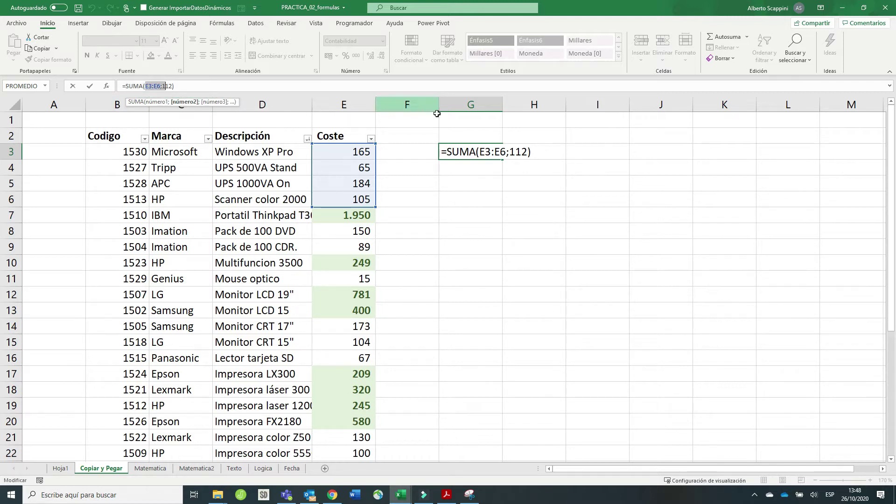
{"action": "key", "text": "Escape"}
- Confirm the G3 formula and start inserting a function into cell G5 through the Insert Function dialog
{"action": "left_click", "coordinate": [456, 187]}
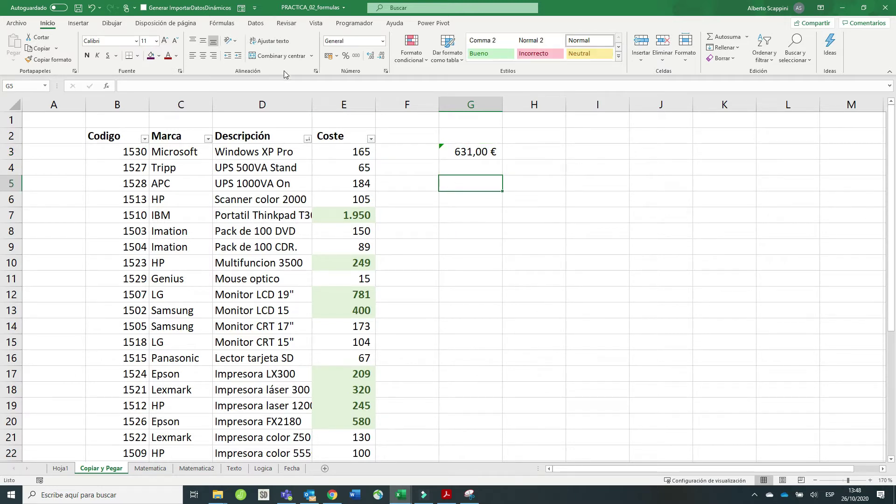
{"action": "left_click", "coordinate": [230, 25]}
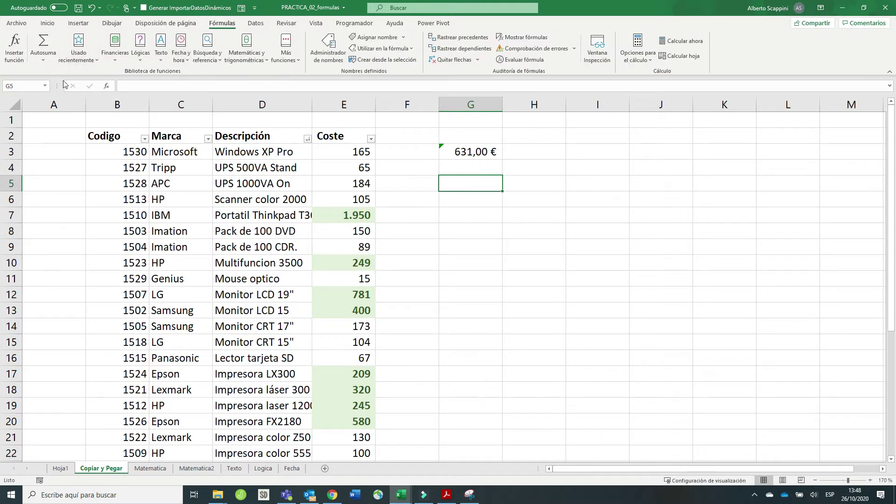
{"action": "left_click", "coordinate": [19, 54]}
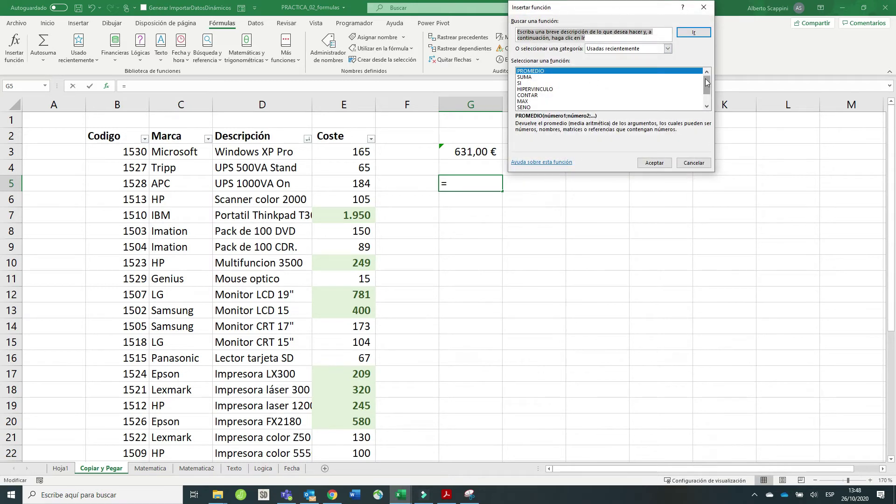
- Browse the recently used functions, select SUMA, and list the functions of the Todo category
{"action": "left_click_drag", "start_coordinate": [706, 83], "coordinate": [706, 92]}
{"action": "scroll", "coordinate": [706, 82], "scroll_direction": "up", "scroll_amount": 1}
{"action": "left_click", "coordinate": [584, 81]}
{"action": "left_click", "coordinate": [668, 49]}
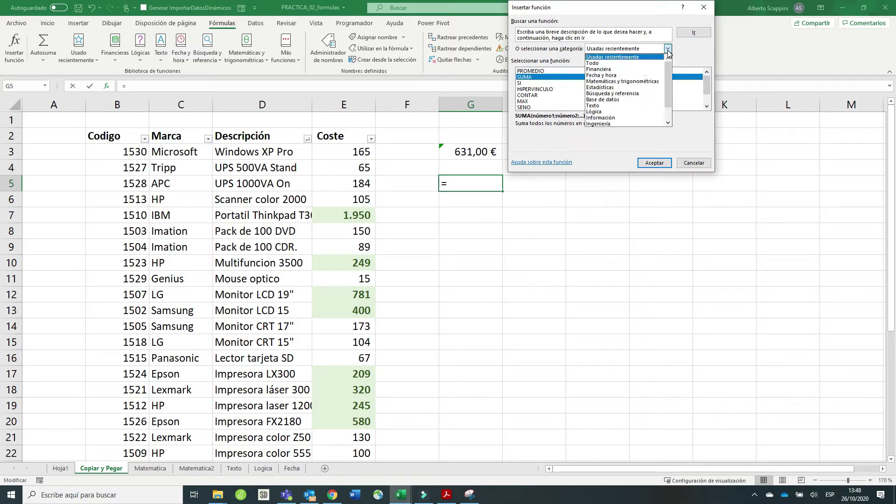
{"action": "left_click", "coordinate": [653, 71]}
{"action": "mouse_move", "coordinate": [701, 79]}
{"action": "left_mouse_down"}
{"action": "mouse_move", "coordinate": [707, 108]}
{"action": "mouse_move", "coordinate": [712, 78]}
{"action": "left_mouse_up"}
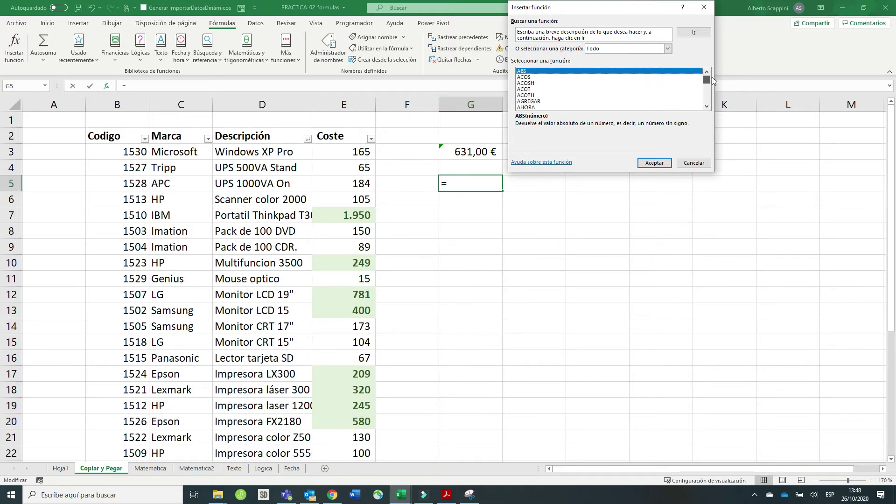
- Search the function library for "sumar"
{"action": "left_click_drag", "start_coordinate": [597, 40], "coordinate": [514, 31]}
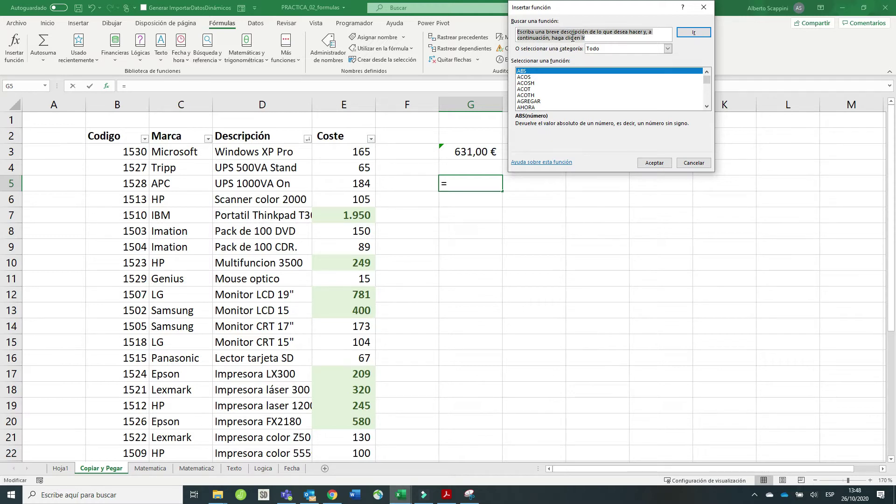
{"action": "type", "text": "suma"}
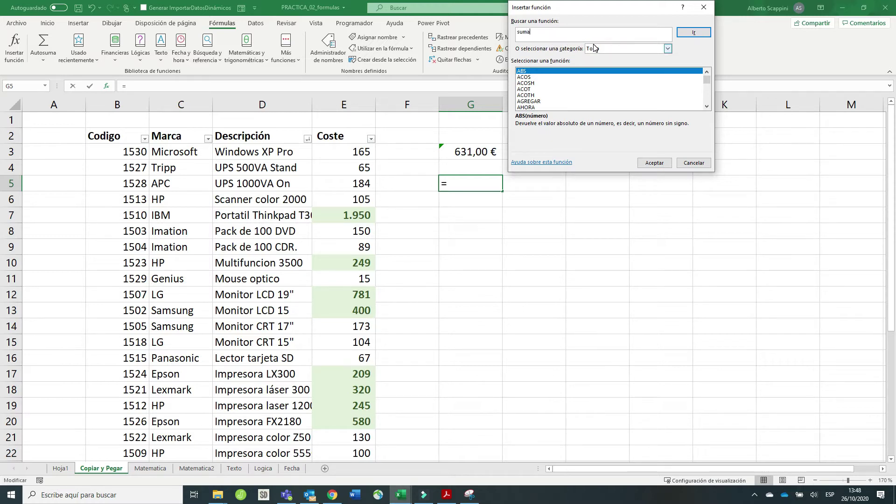
{"action": "type", "text": "r"}
{"action": "key", "text": "Return"}
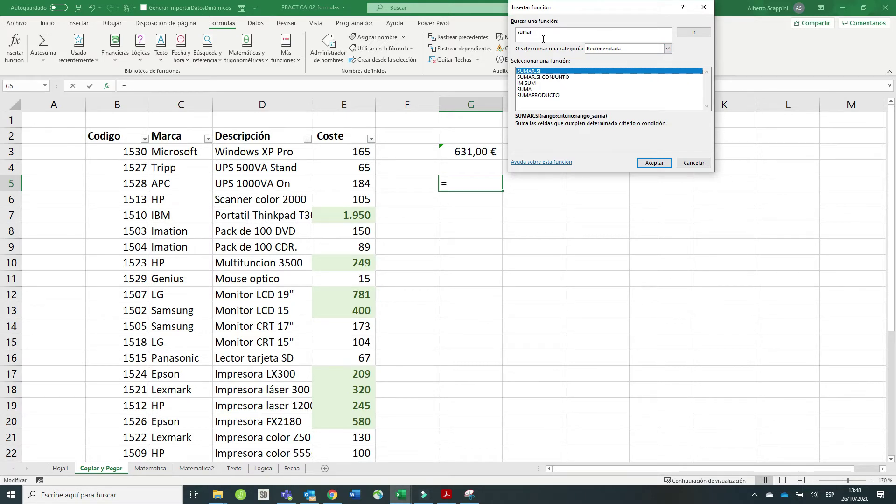
- Replace the function search term with "promedio" and run the search
{"action": "left_click_drag", "start_coordinate": [545, 31], "coordinate": [519, 31]}
{"action": "key", "text": "BackSpace"}
{"action": "type", "text": "promedio"}
{"action": "key", "text": "Return"}
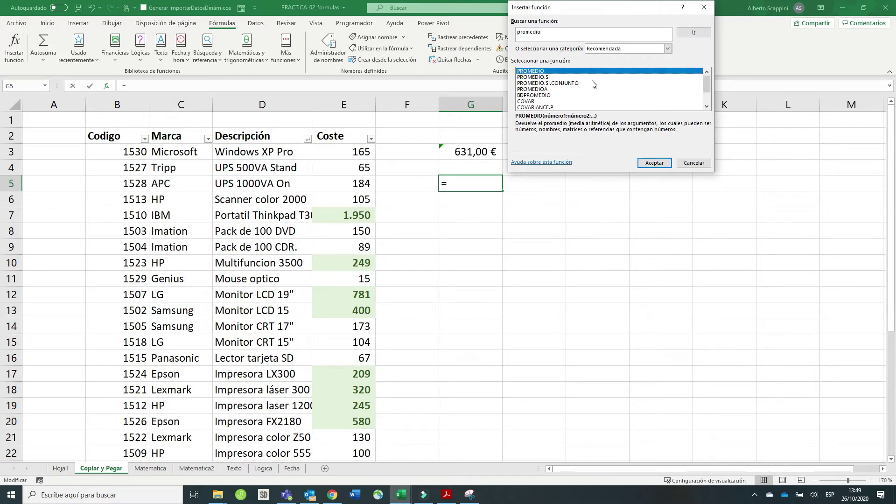
- Search the function library for "media" and select PROMEDIO among the results to read its description
{"action": "left_click", "coordinate": [567, 38]}
{"action": "type", "text": "media"}
{"action": "key", "text": "Return"}
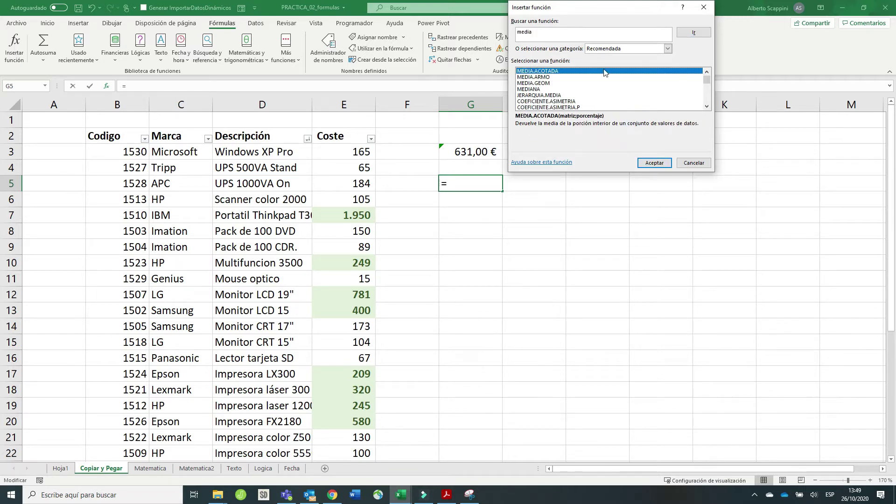
{"action": "left_click_drag", "start_coordinate": [706, 84], "coordinate": [706, 103]}
{"action": "left_click", "coordinate": [536, 71]}
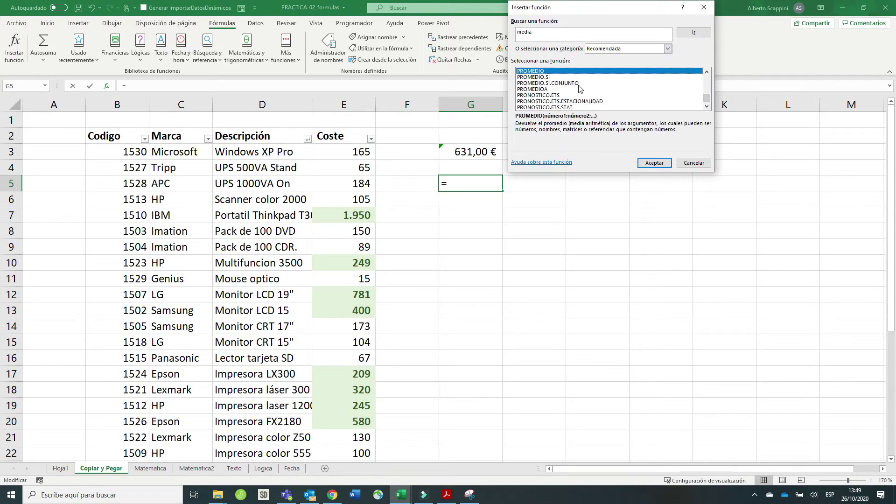
- Search the function library for "suma" and insert the SUMA function into G5, moving its arguments dialog off the results cells
{"action": "left_click", "coordinate": [594, 35]}
{"action": "key", "text": "BackSpace"}
{"action": "type", "text": "suma"}
{"action": "key", "text": "Return"}
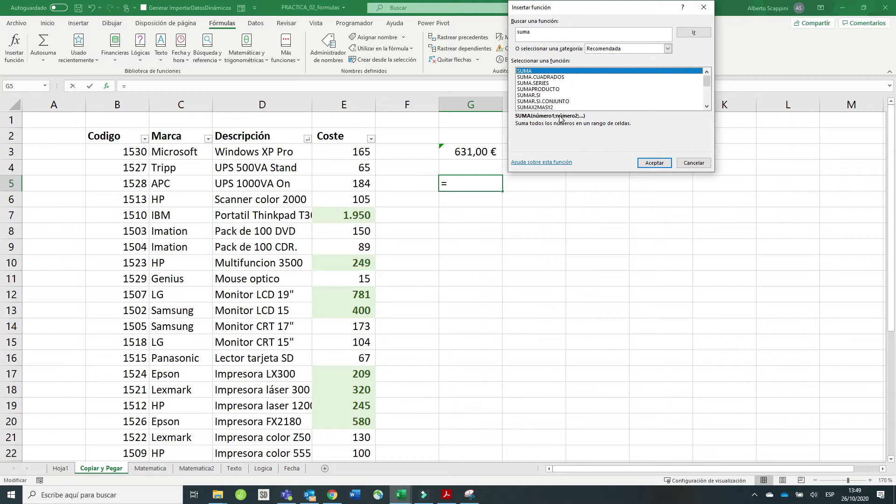
{"action": "left_click", "coordinate": [654, 162]}
{"action": "left_click_drag", "start_coordinate": [590, 13], "coordinate": [643, 45]}
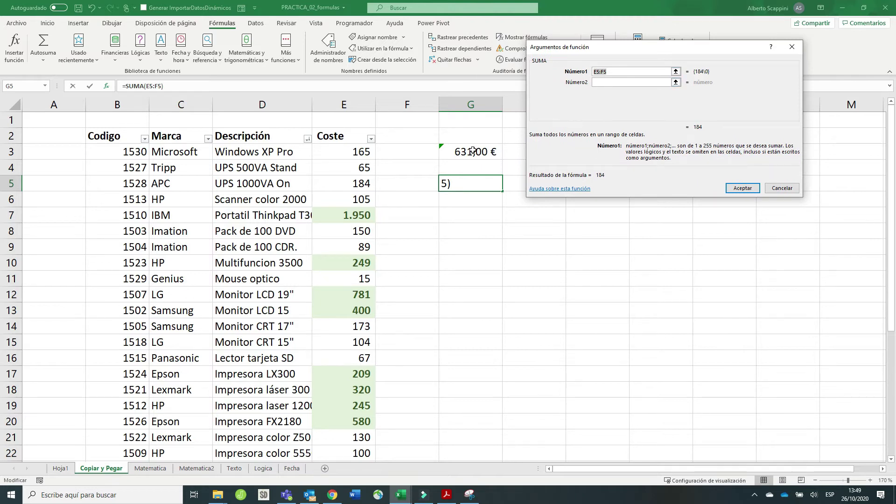
{"action": "left_click_drag", "start_coordinate": [679, 55], "coordinate": [683, 68]}
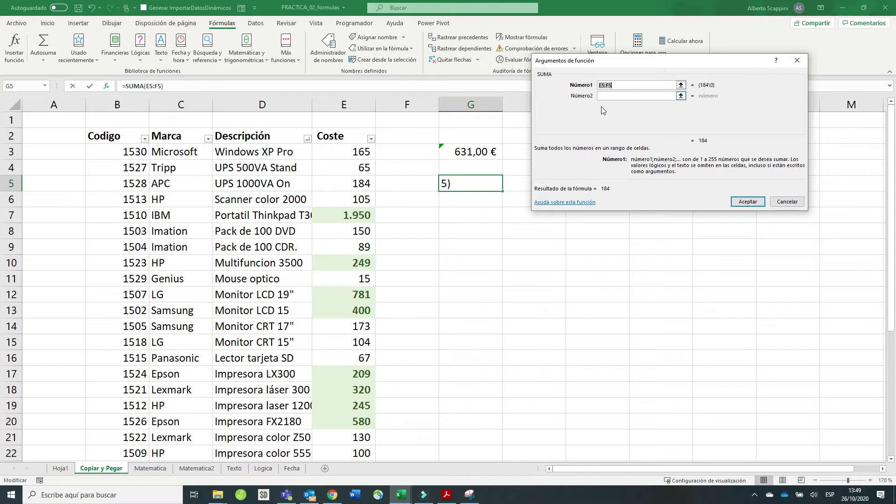
- Try to extend the first SUMA argument to E5:F5+E3:E6
{"action": "left_click", "coordinate": [617, 85]}
{"action": "key", "text": "BackSpace"}
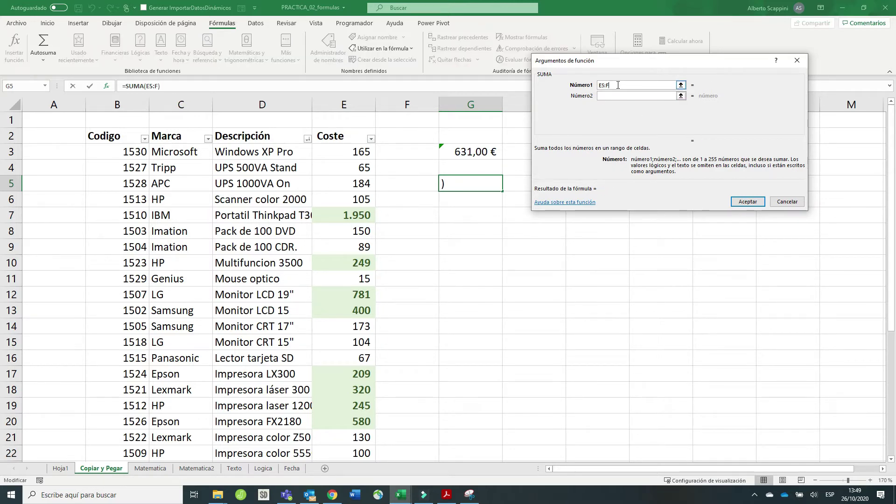
{"action": "type", "text": "5"}
{"action": "left_click", "coordinate": [681, 86]}
{"action": "type", "text": "+"}
{"action": "left_click_drag", "start_coordinate": [345, 153], "coordinate": [366, 192]}
{"action": "key", "text": "Return"}
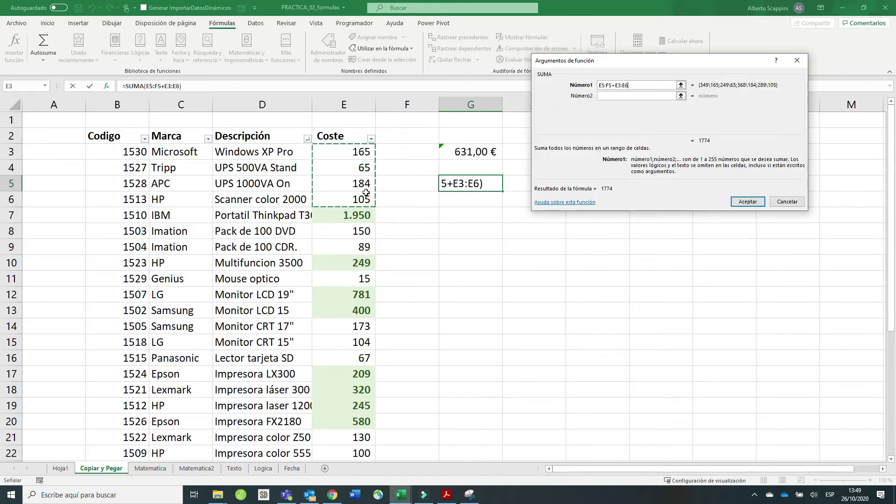
- Clear the first SUMA argument and set it to the Coste range E3:E6
{"action": "left_click", "coordinate": [628, 85]}
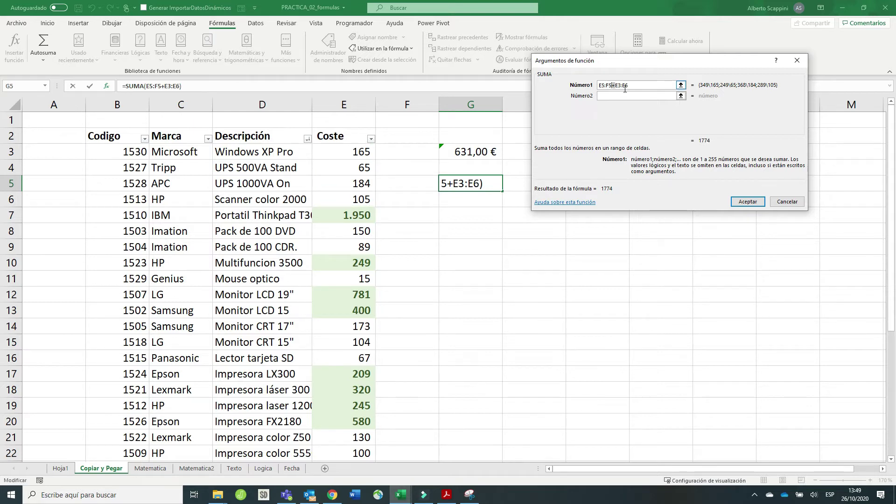
{"action": "left_click_drag", "start_coordinate": [628, 86], "coordinate": [598, 85]}
{"action": "key", "text": "Delete"}
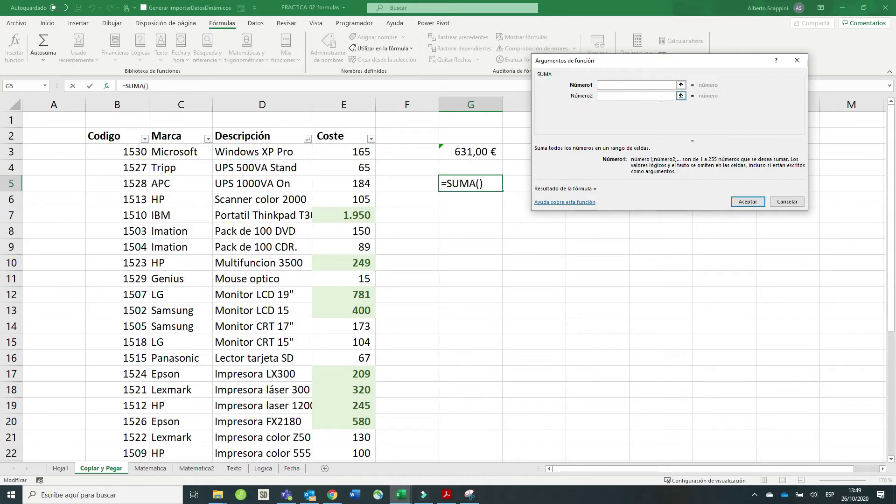
{"action": "left_click", "coordinate": [681, 85]}
{"action": "left_click_drag", "start_coordinate": [348, 151], "coordinate": [348, 200]}
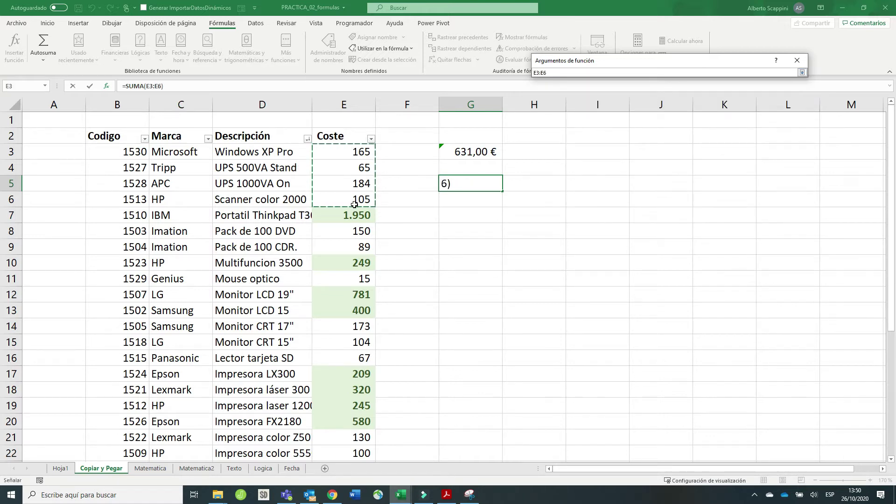
{"action": "key", "text": "Return"}
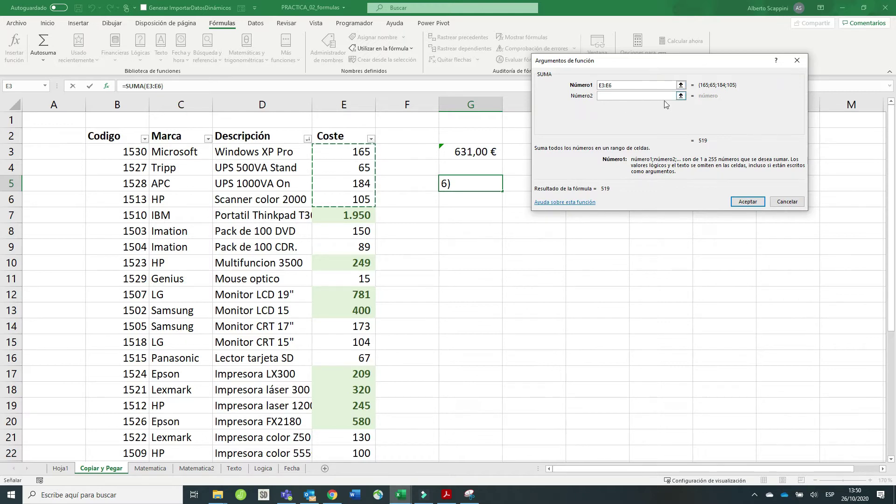
- Set the second SUMA argument to the range E11:E13 and enter the function in G5
{"action": "left_click", "coordinate": [681, 96]}
{"action": "left_click_drag", "start_coordinate": [341, 277], "coordinate": [343, 310]}
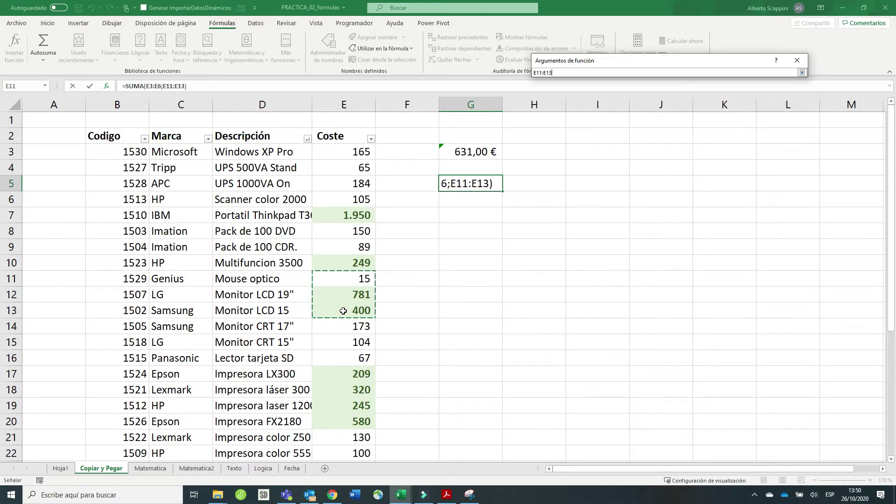
{"action": "key", "text": "Return"}
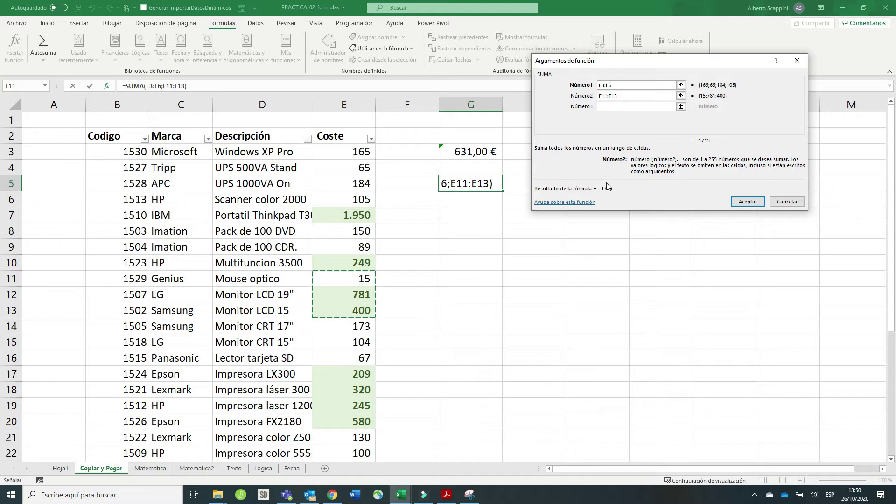
{"action": "left_click", "coordinate": [747, 201]}
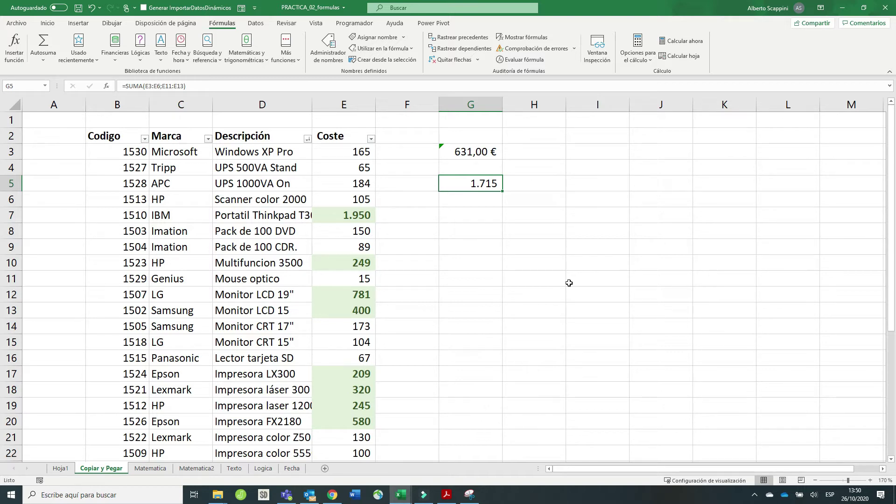
- Enter a PROMEDIO formula in G7 that averages the Coste values in E3:E6
{"action": "left_click", "coordinate": [483, 211]}
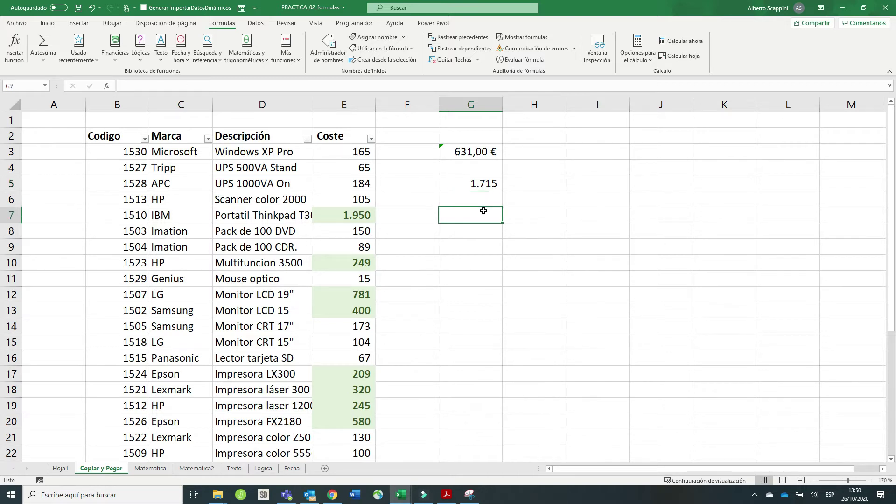
{"action": "type", "text": "=pro"}
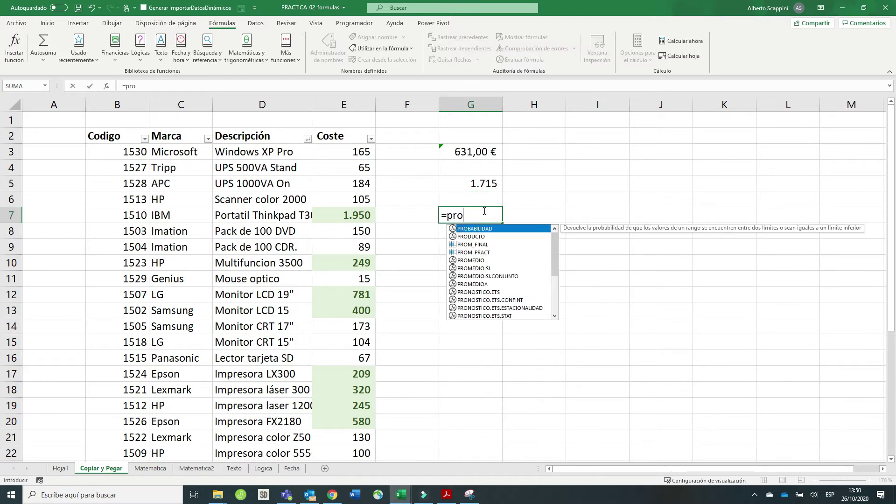
{"action": "type", "text": "medio("}
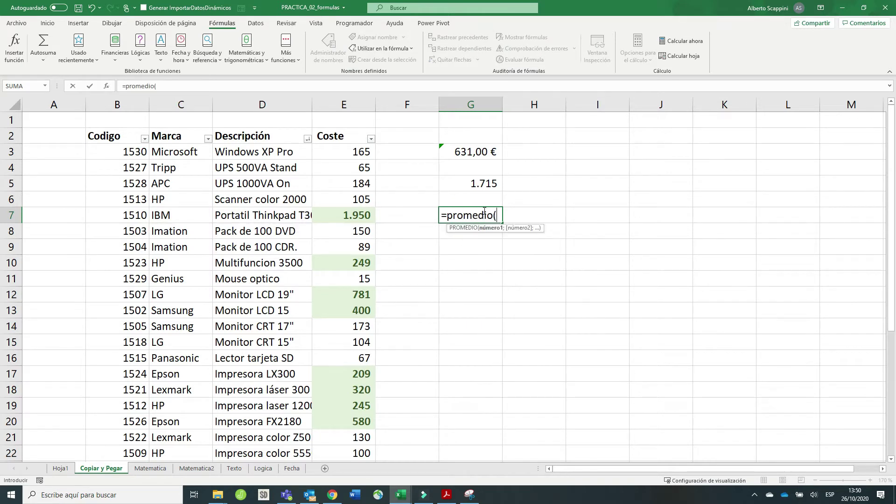
{"action": "left_click_drag", "start_coordinate": [350, 151], "coordinate": [347, 198]}
{"action": "key", "text": "Return"}
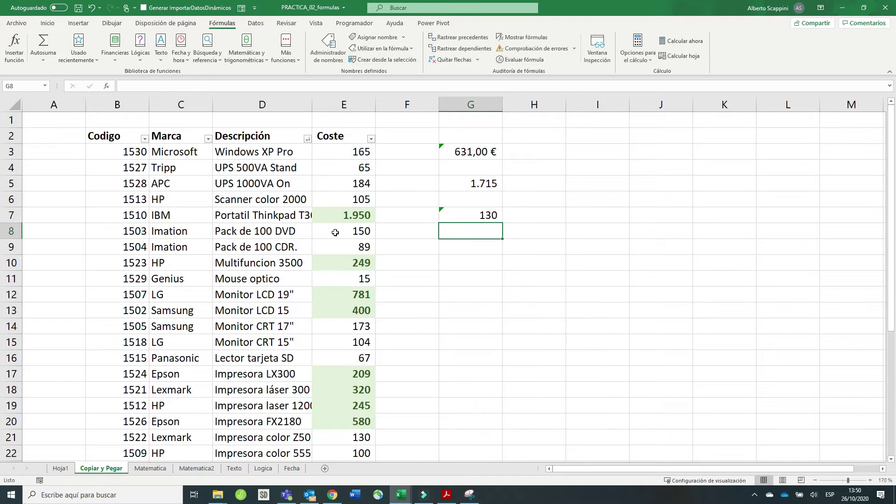
- Enter =contar(E3:E7) in G8 to count the numeric cells in the first five Coste rows
{"action": "type", "text": "="}
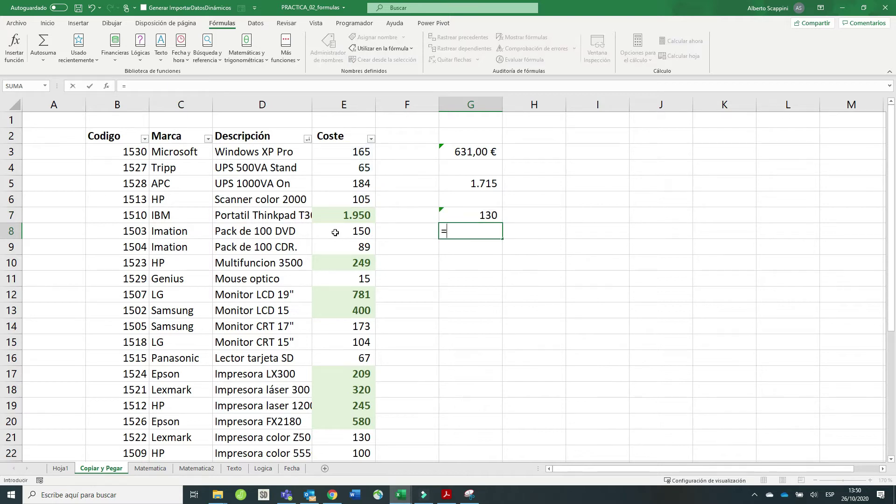
{"action": "type", "text": "contar("}
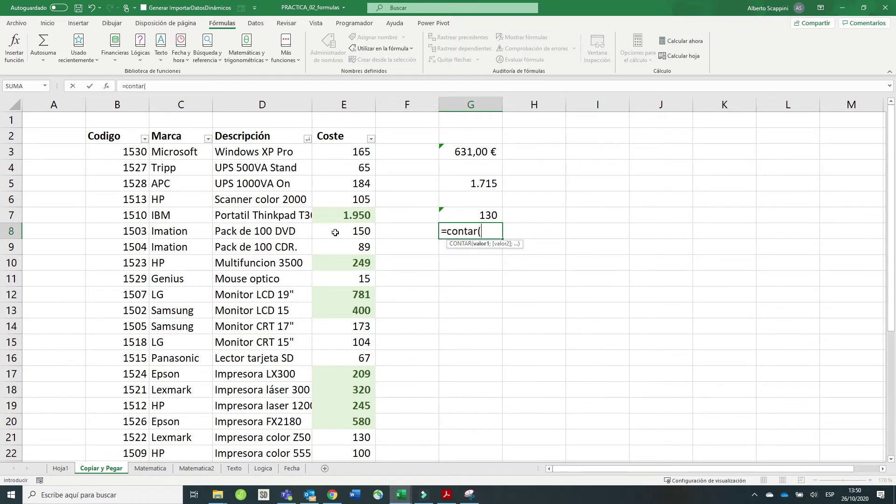
{"action": "left_click_drag", "start_coordinate": [355, 147], "coordinate": [349, 216]}
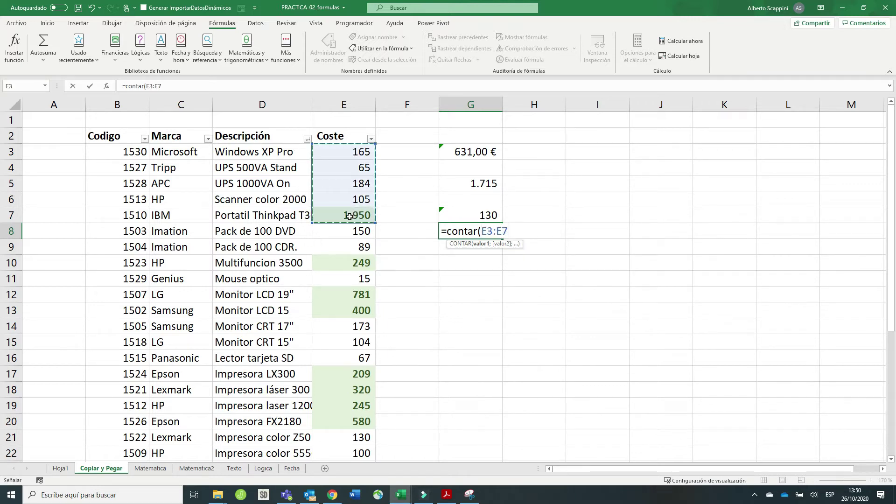
{"action": "type", "text": ")"}
{"action": "key", "text": "Return"}
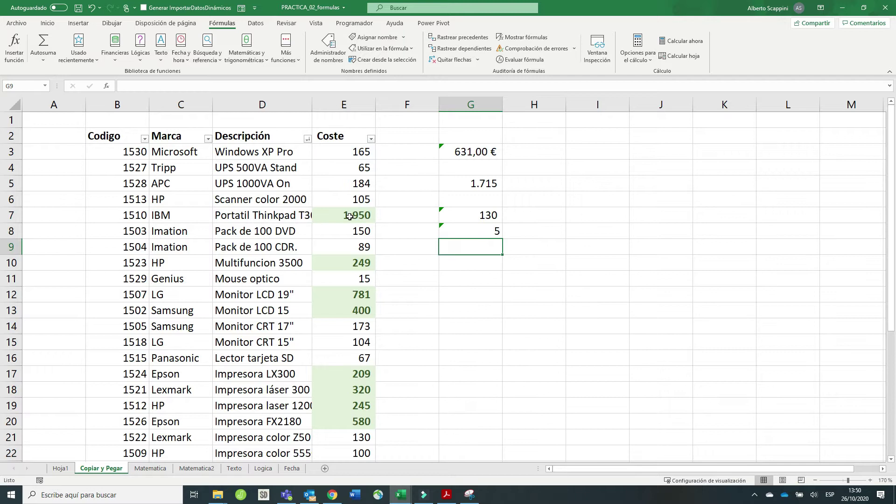
- Enter a CONTARA formula in G9 that counts the non-empty Descripción cells in D3:D8
{"action": "type", "text": "=contara"}
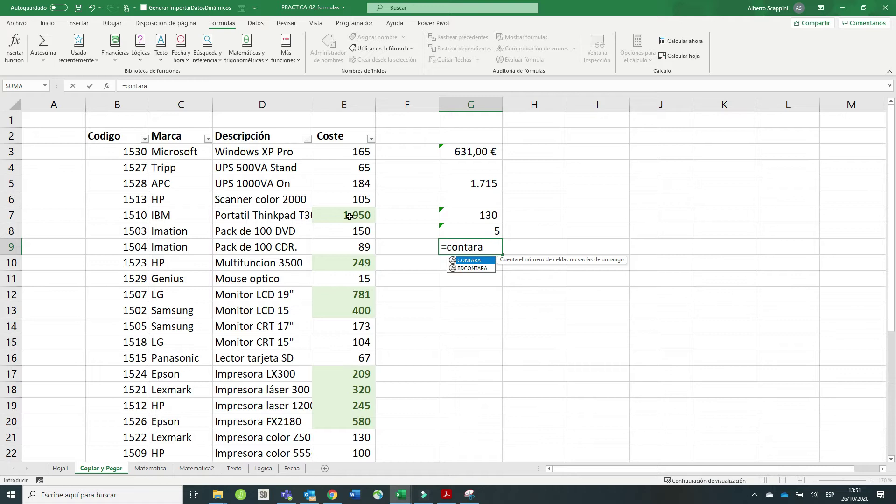
{"action": "type", "text": "("}
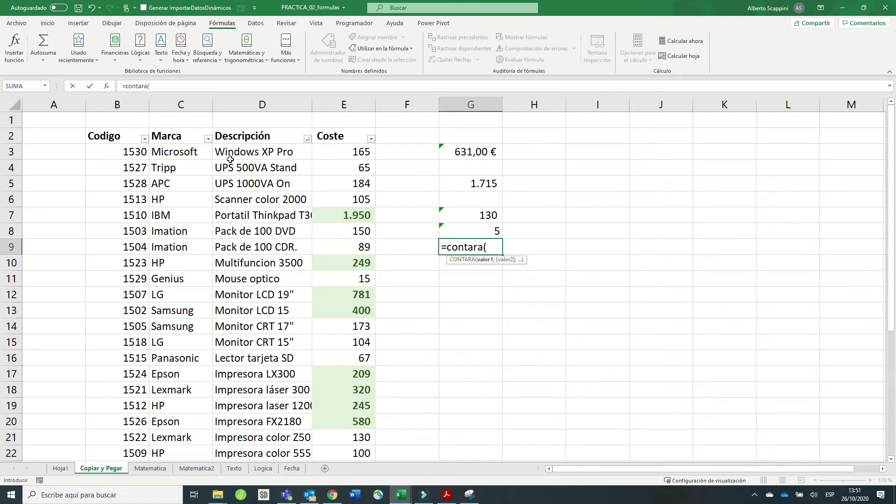
{"action": "left_click_drag", "start_coordinate": [226, 153], "coordinate": [274, 228]}
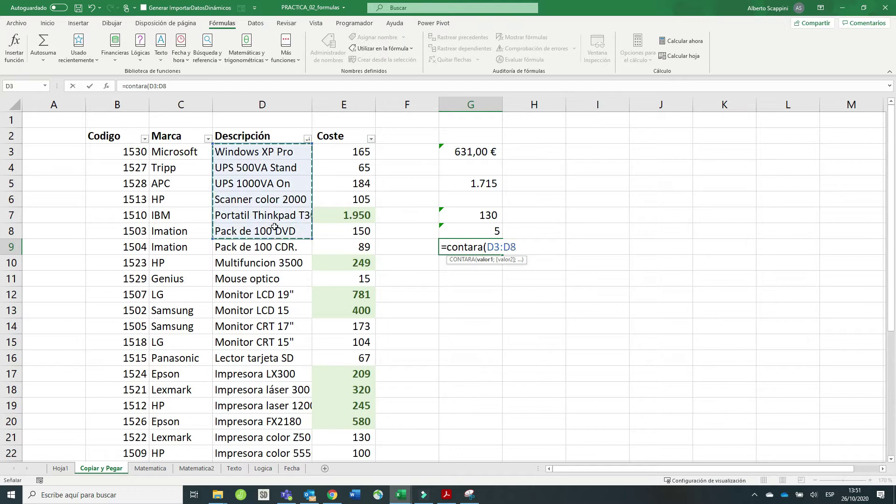
{"action": "key", "text": "Return"}
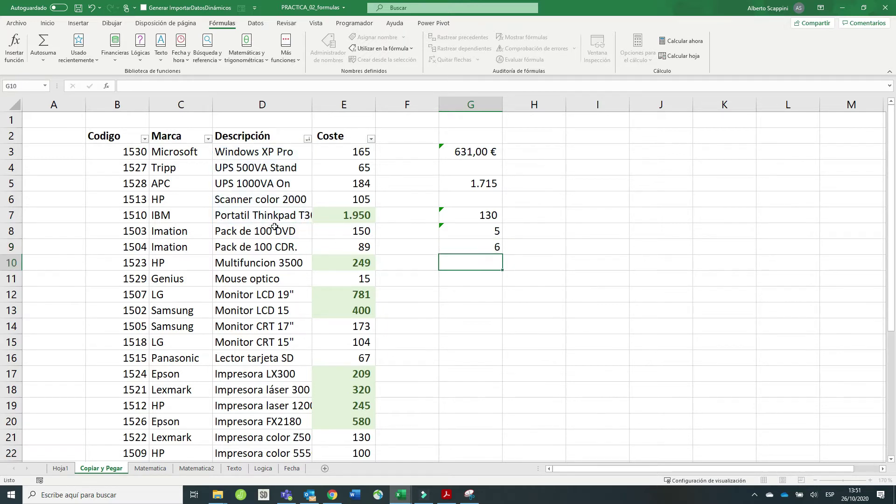
- Extend the range of the CONTARA formula in G9 upward so that it covers D1:D8
{"action": "left_click", "coordinate": [467, 246]}
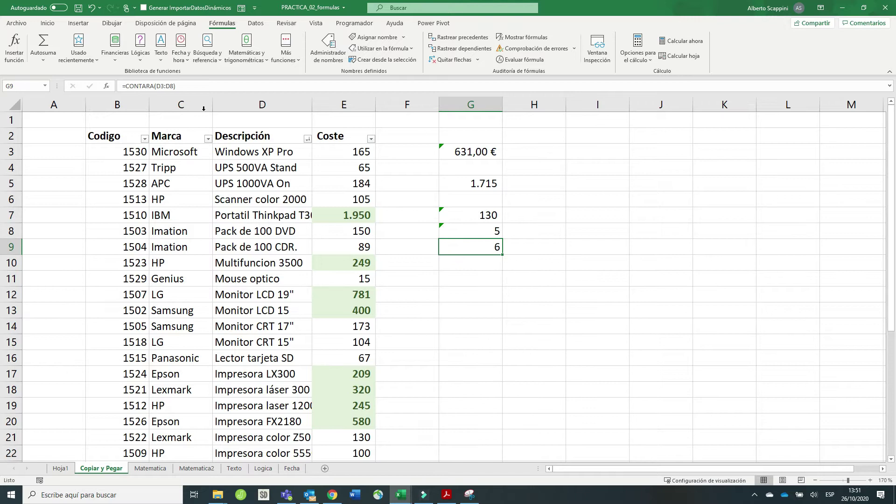
{"action": "key", "text": "F2"}
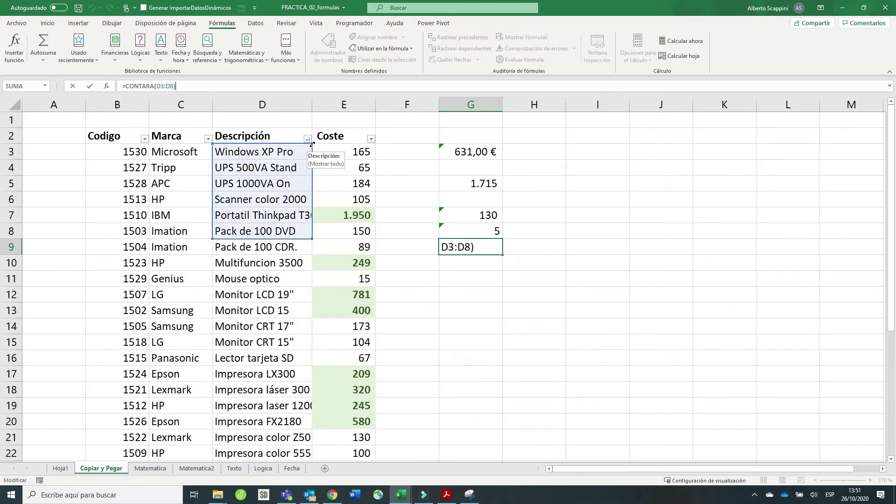
{"action": "left_click_drag", "start_coordinate": [310, 145], "coordinate": [310, 119]}
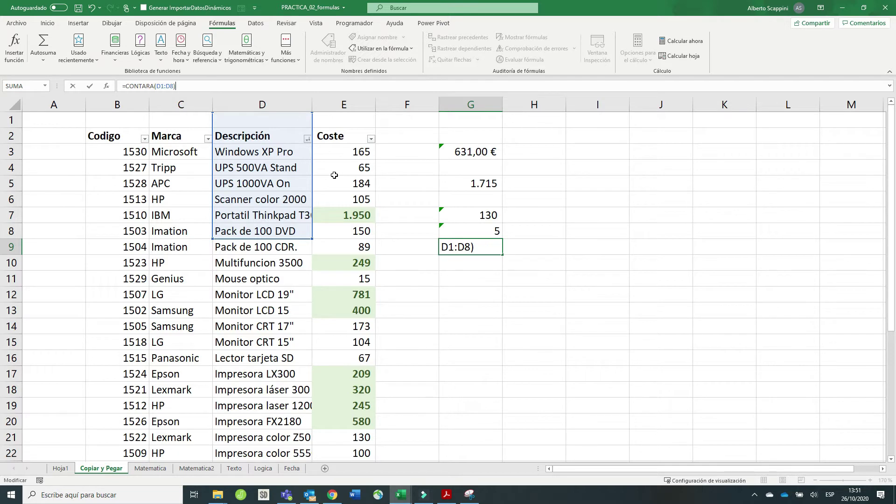
{"action": "key", "text": "Return"}
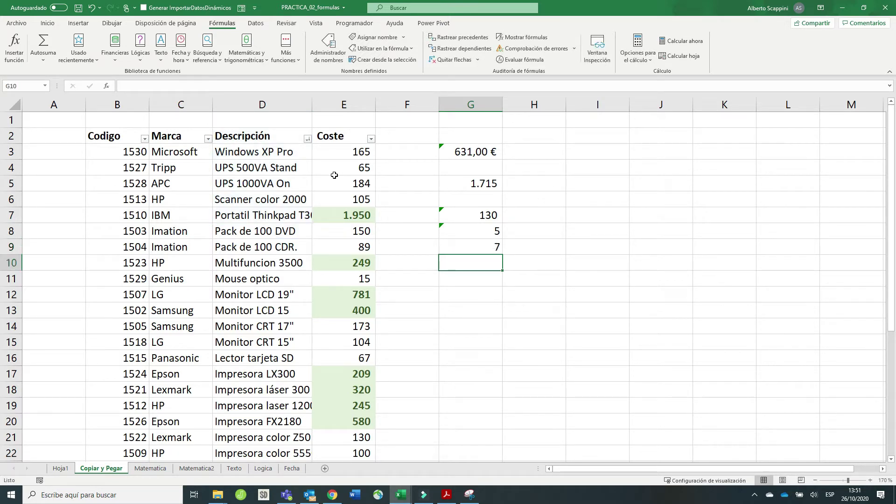
- On the Matematica sheet, enter a SUMA formula in E4 that totals the values in B4:B23 and compare it with the given answer
{"action": "left_click", "coordinate": [150, 468]}
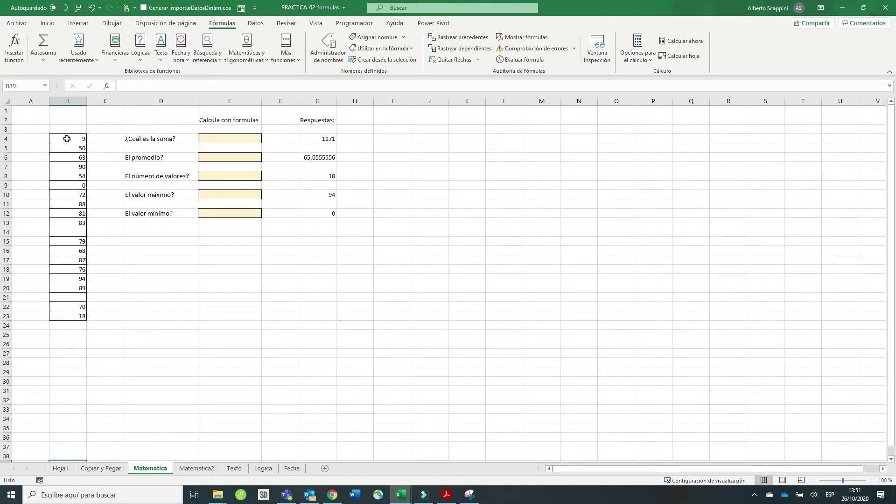
{"action": "left_click_drag", "start_coordinate": [74, 135], "coordinate": [65, 316]}
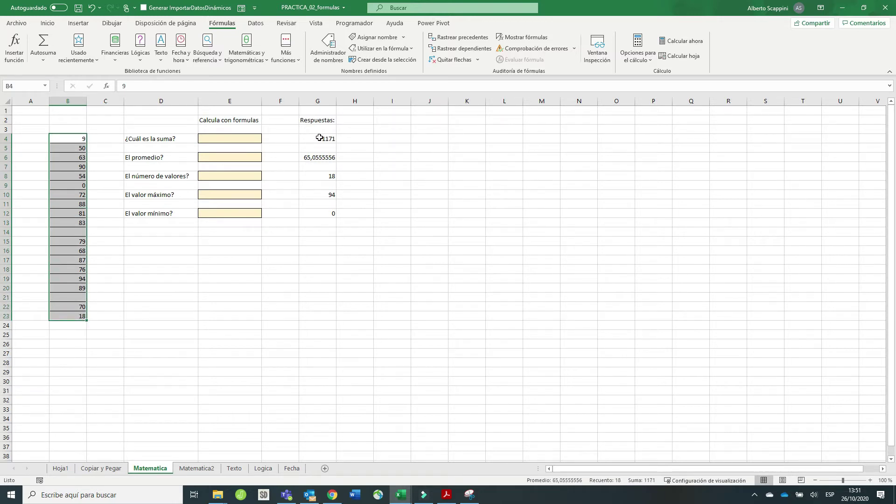
{"action": "left_click", "coordinate": [249, 142]}
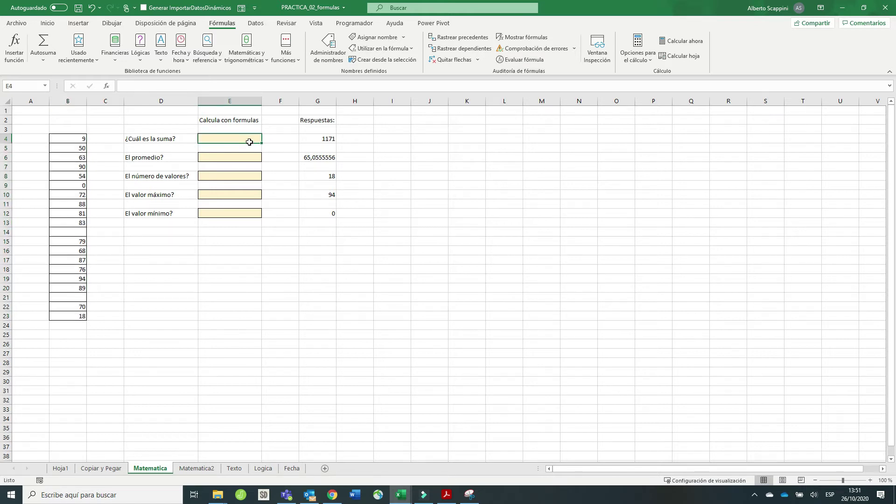
{"action": "type", "text": "=su"}
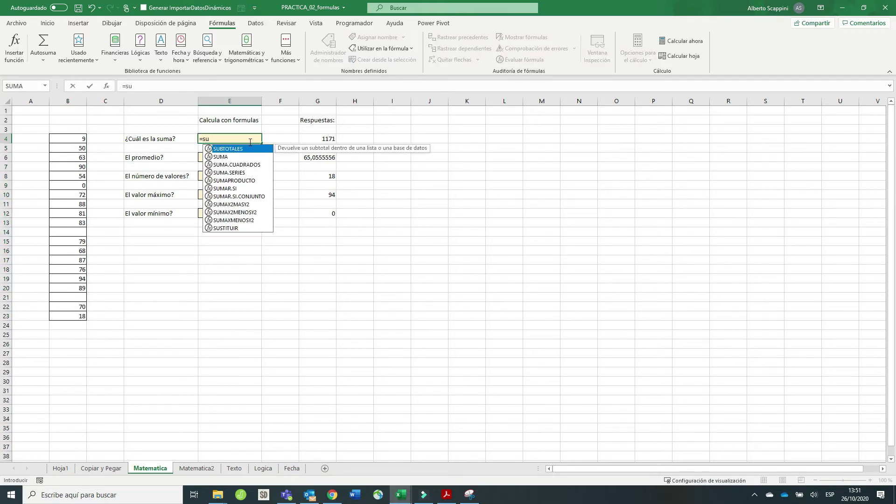
{"action": "key", "text": "BackSpace"}
{"action": "key", "text": "BackSpace"}
{"action": "type", "text": "S"}
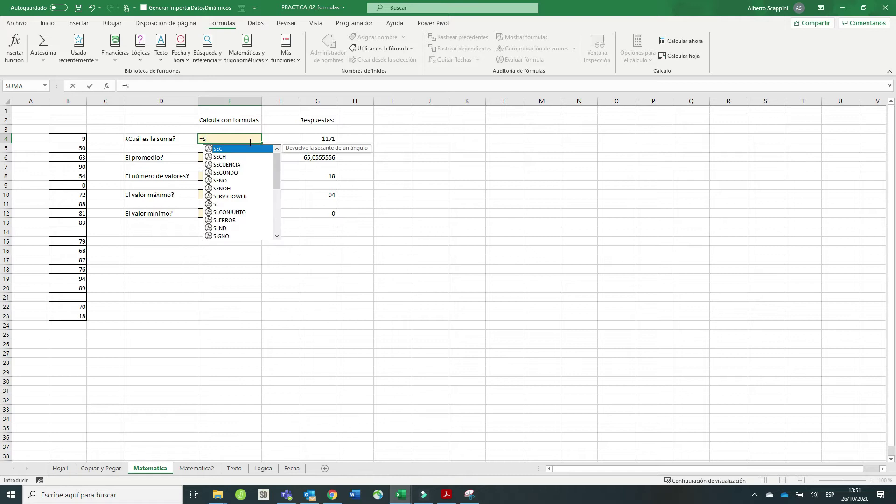
{"action": "type", "text": "UMA("}
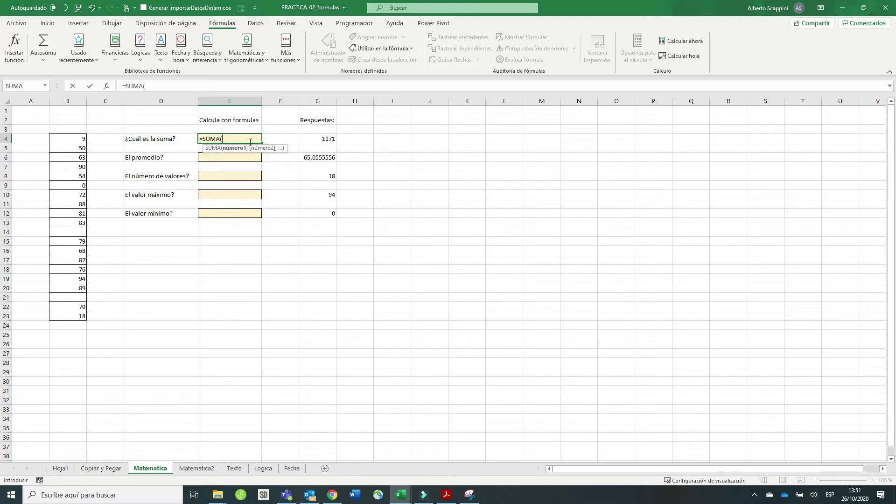
{"action": "left_click_drag", "start_coordinate": [69, 136], "coordinate": [70, 318]}
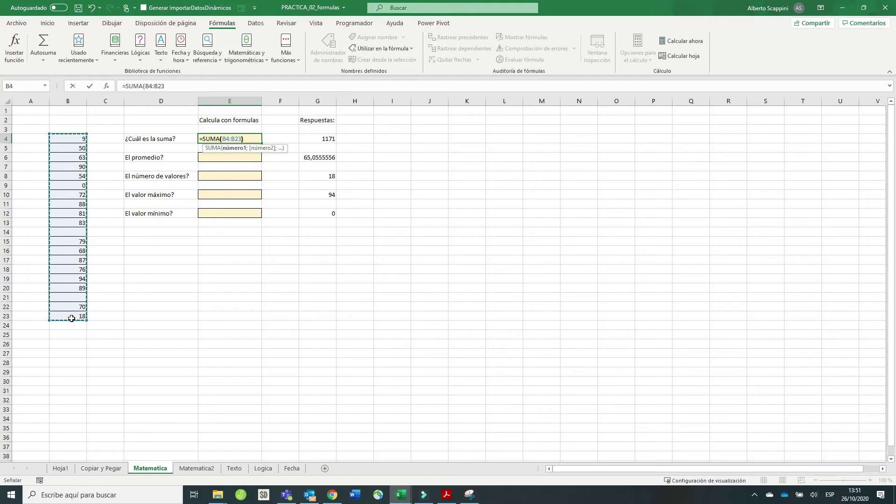
{"action": "type", "text": ")"}
{"action": "key", "text": "Return"}
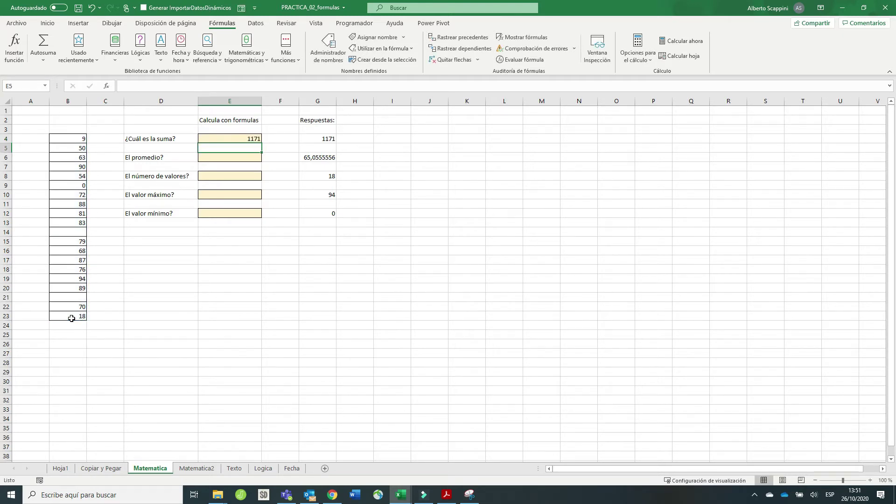
{"action": "left_click", "coordinate": [247, 140]}
{"action": "left_click", "coordinate": [327, 136]}
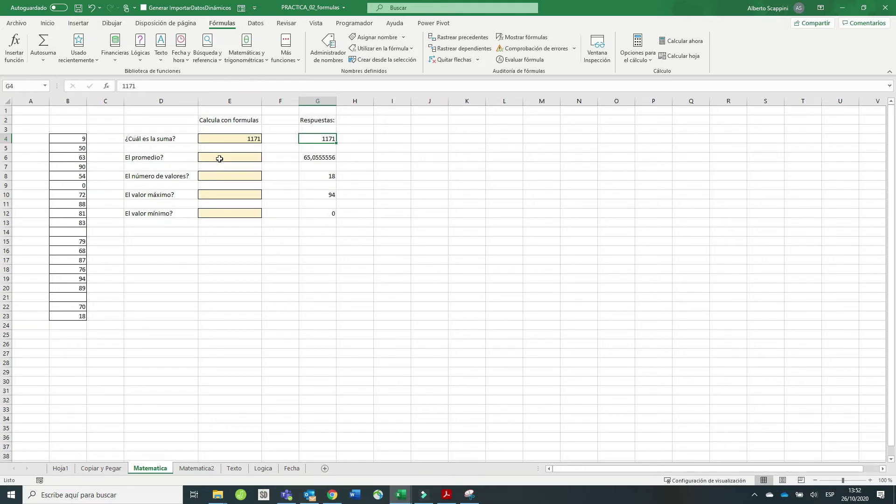
- On the Matematica2 sheet, enter a SUMA formula in H6 that totals the first vendor's January to June sales in B6:G6
{"action": "left_click", "coordinate": [196, 468]}
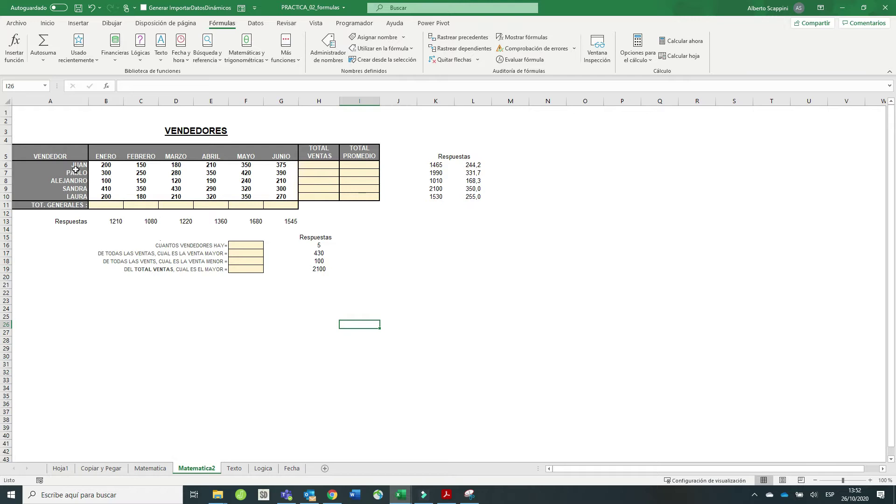
{"action": "left_click", "coordinate": [327, 165]}
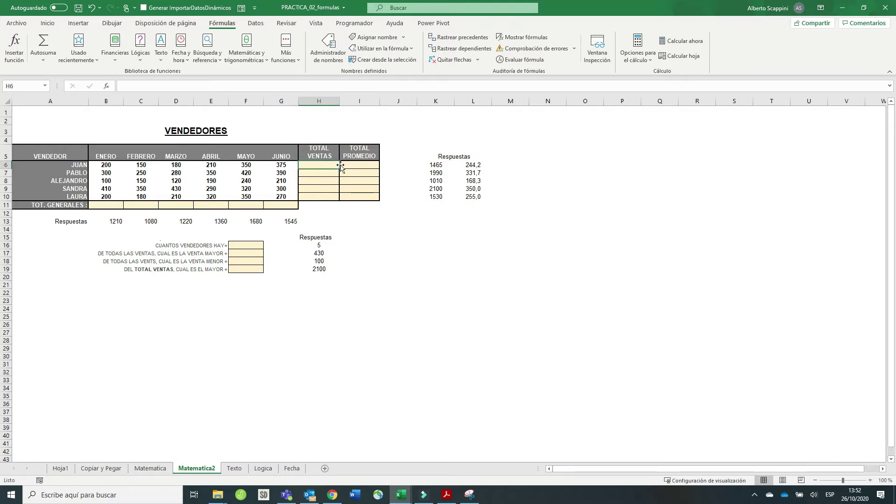
{"action": "type", "text": "=suma"}
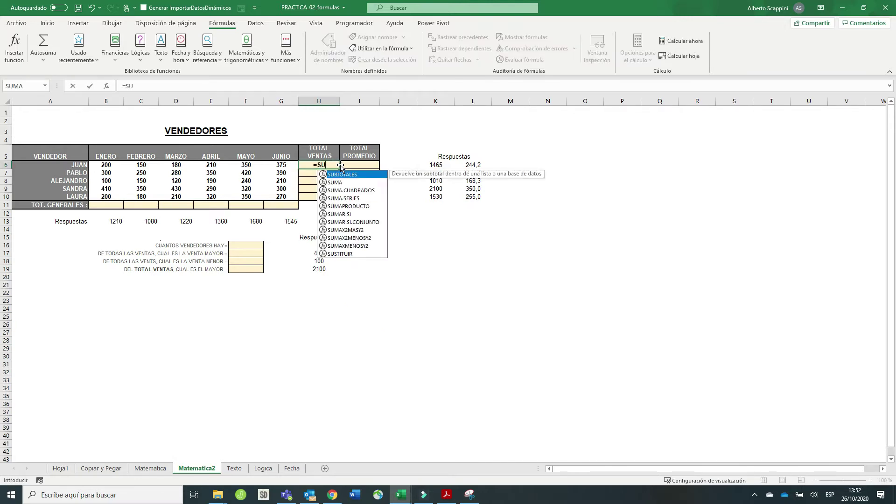
{"action": "key", "text": "Tab"}
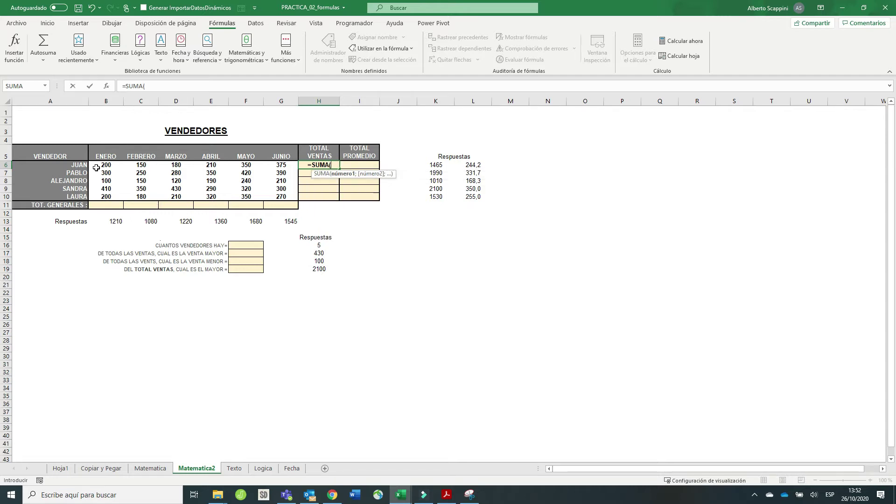
{"action": "left_click_drag", "start_coordinate": [110, 165], "coordinate": [284, 166]}
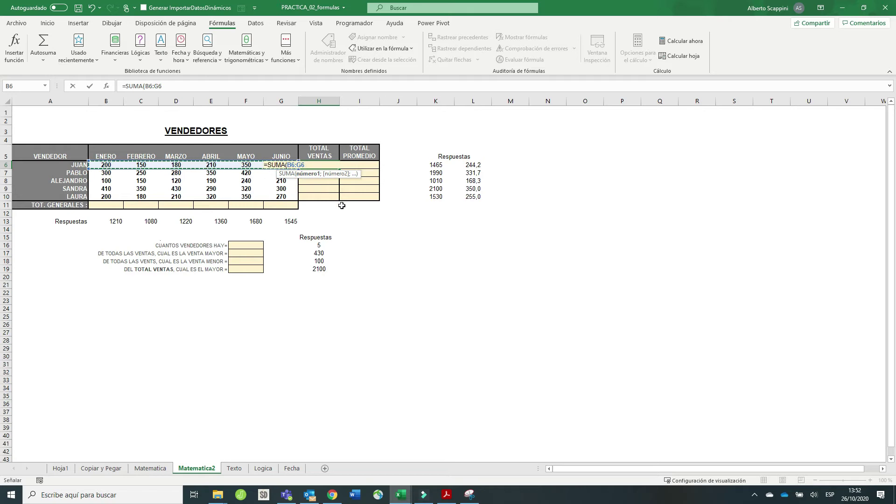
{"action": "type", "text": ")"}
{"action": "key", "text": "Return"}
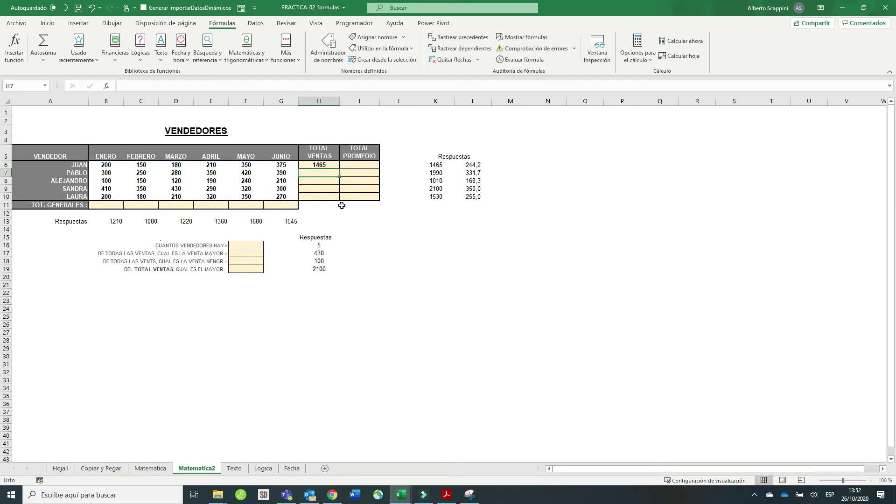
{"action": "left_click", "coordinate": [351, 169]}
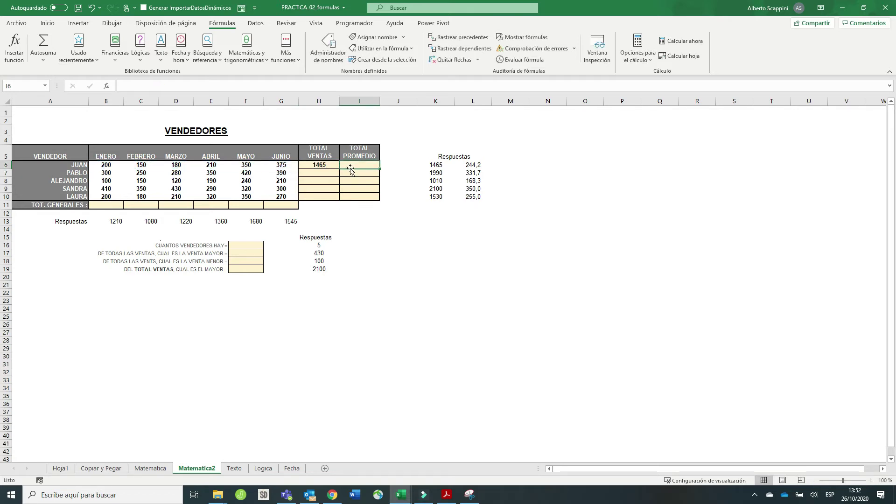
{"action": "left_click_drag", "start_coordinate": [107, 165], "coordinate": [110, 198]}
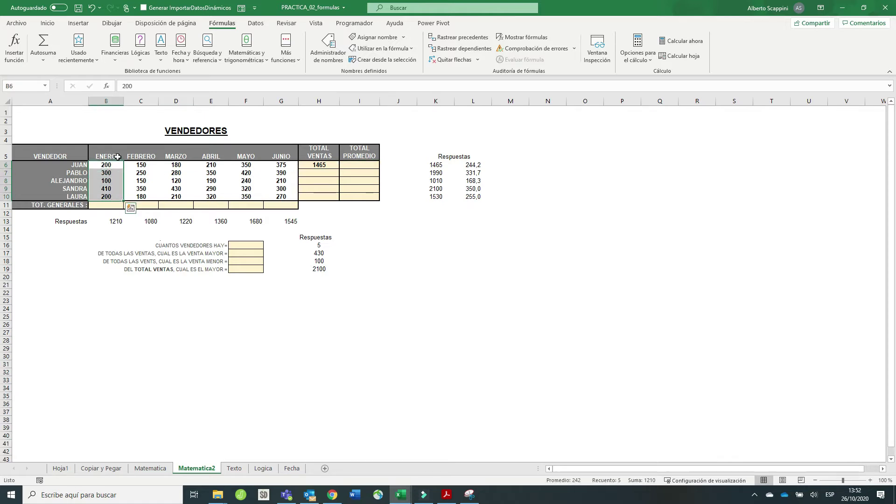
{"action": "left_click", "coordinate": [113, 205]}
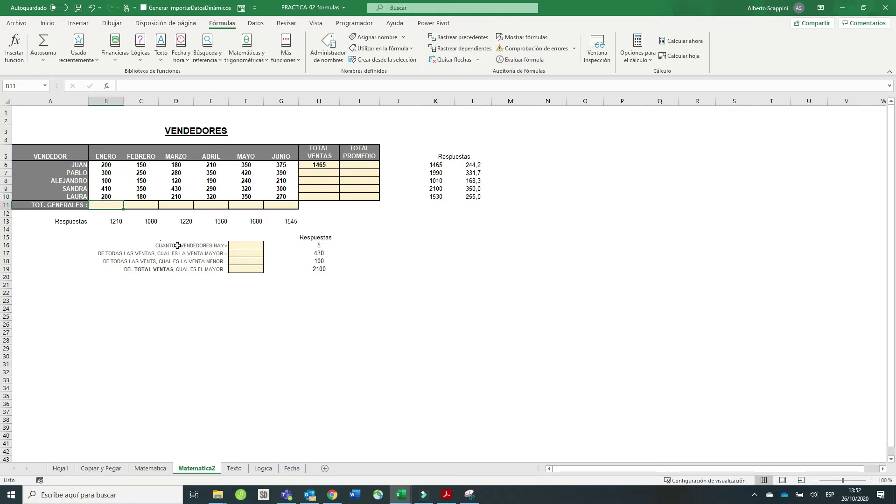
{"action": "left_click_drag", "start_coordinate": [253, 246], "coordinate": [257, 269]}
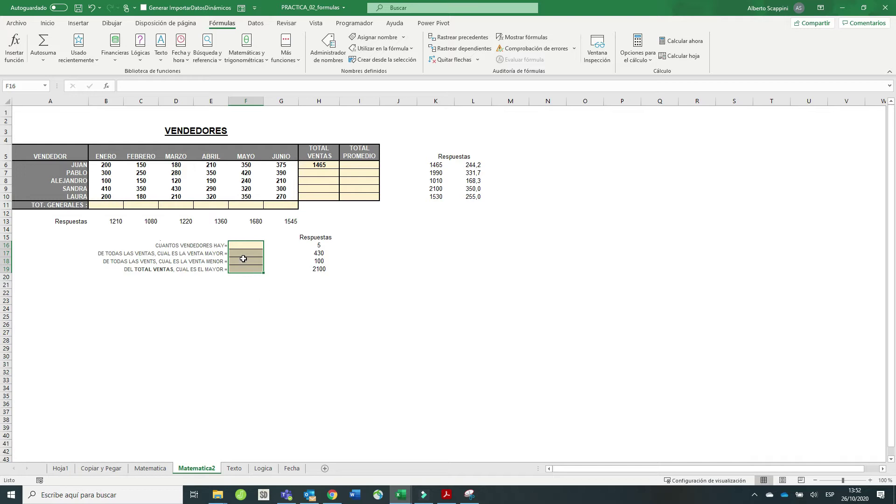
- Enter a CONTARA formula in F16 that counts the vendors listed in A6:A10
{"action": "left_click", "coordinate": [242, 244]}
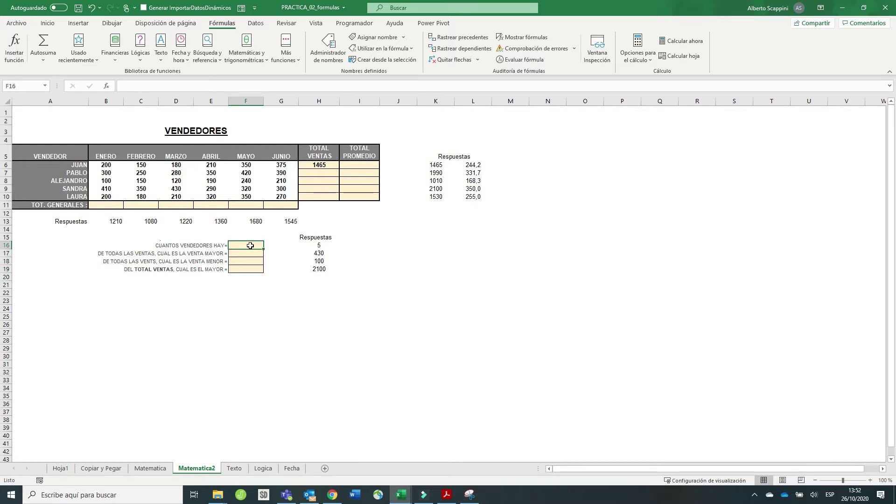
{"action": "type", "text": "="}
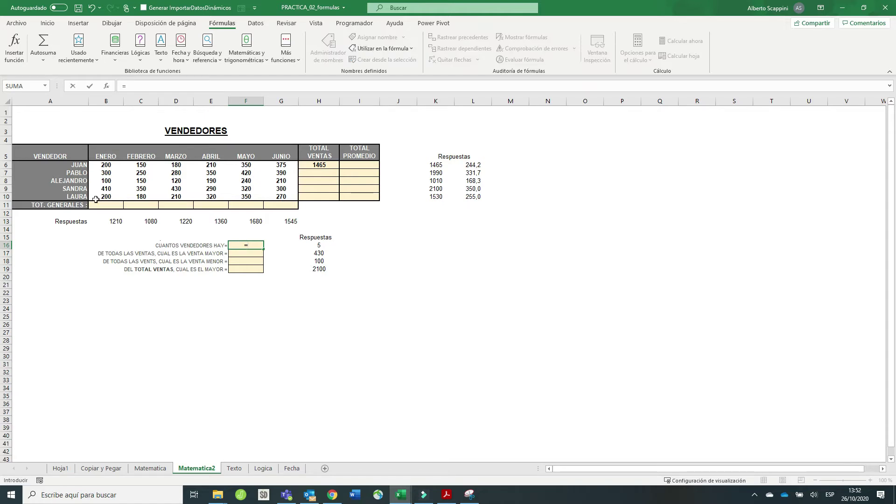
{"action": "type", "text": "CONTARA"}
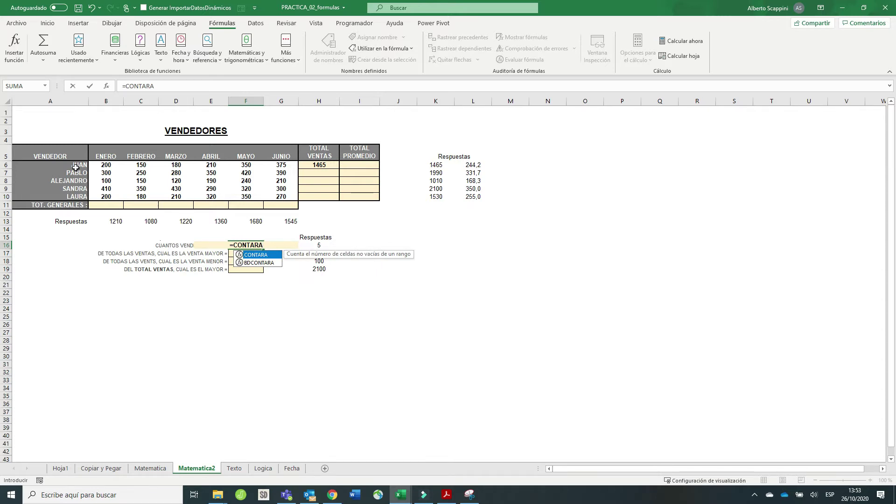
{"action": "type", "text": "("}
{"action": "left_click_drag", "start_coordinate": [75, 166], "coordinate": [77, 196]}
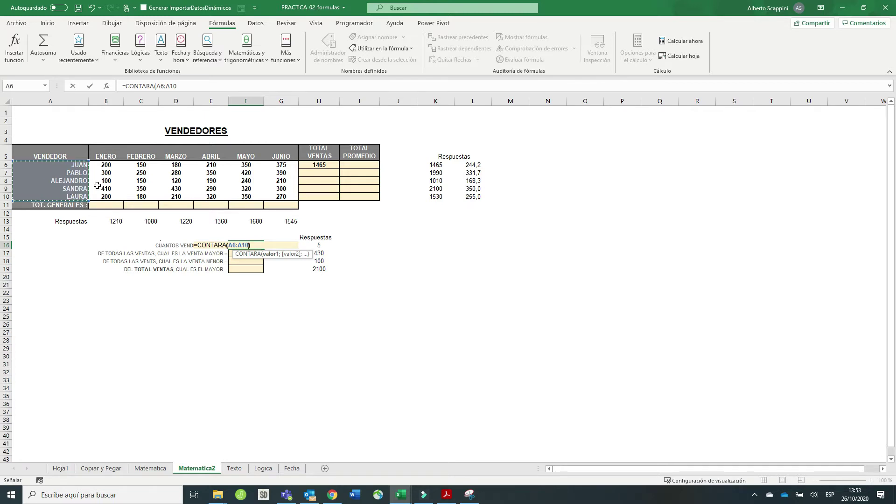
{"action": "type", "text": ")"}
{"action": "key", "text": "Return"}
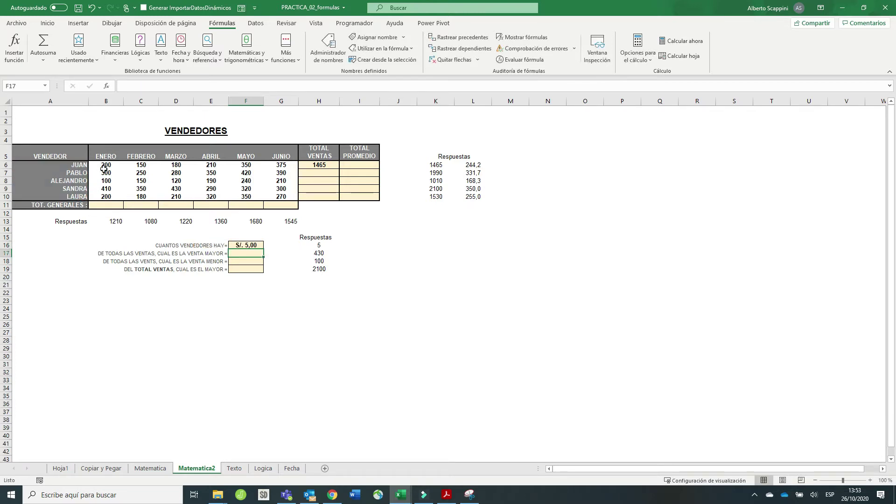
- Change the number format of the vendor count in F16 to Número
{"action": "left_click", "coordinate": [250, 246]}
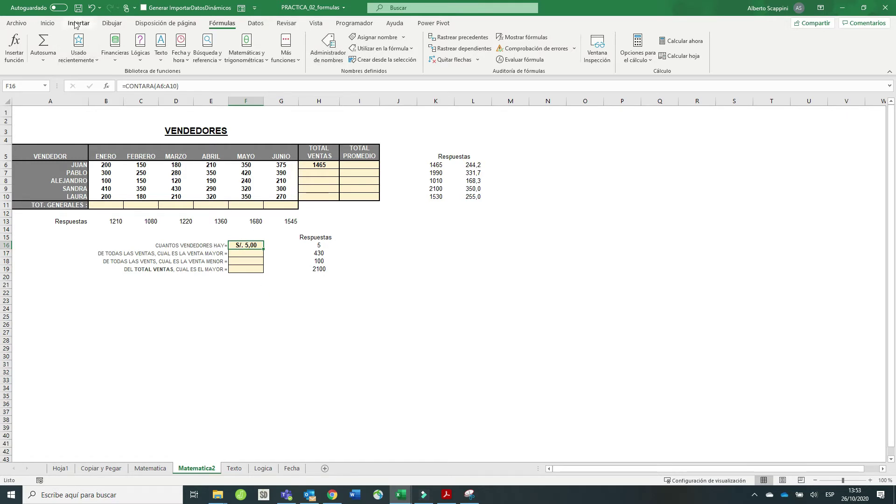
{"action": "left_click", "coordinate": [47, 23]}
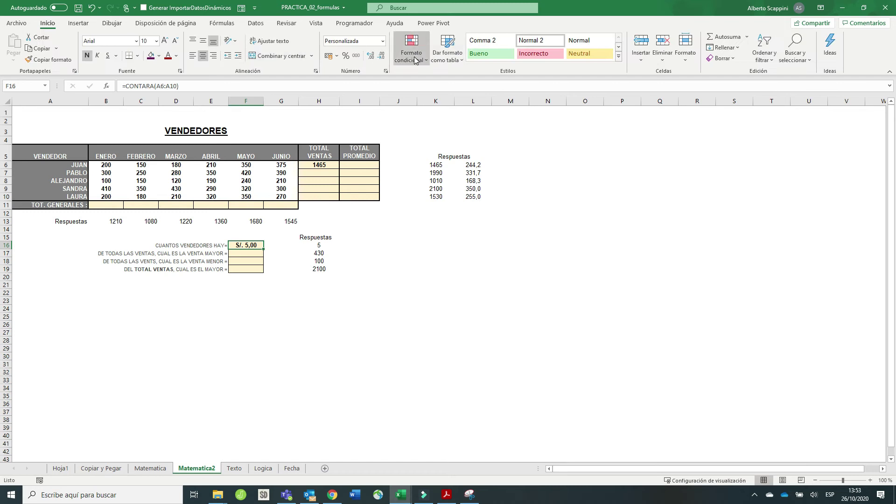
{"action": "left_click", "coordinate": [382, 41]}
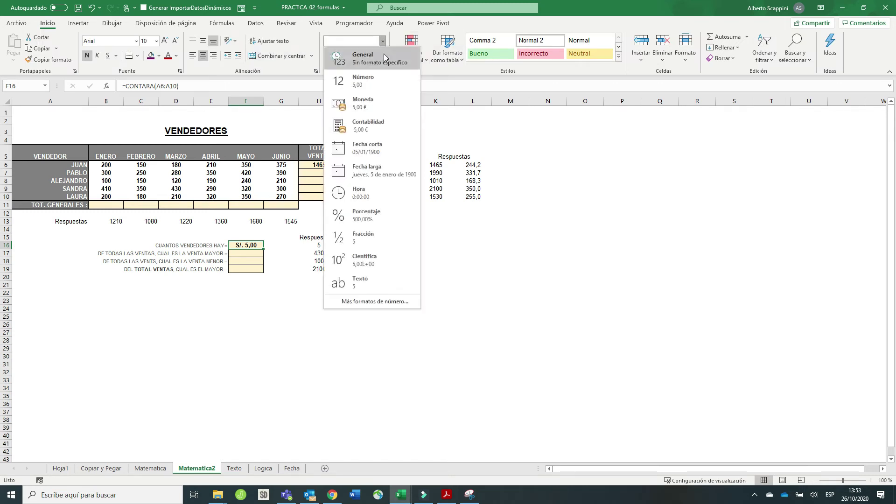
{"action": "left_click", "coordinate": [373, 80]}
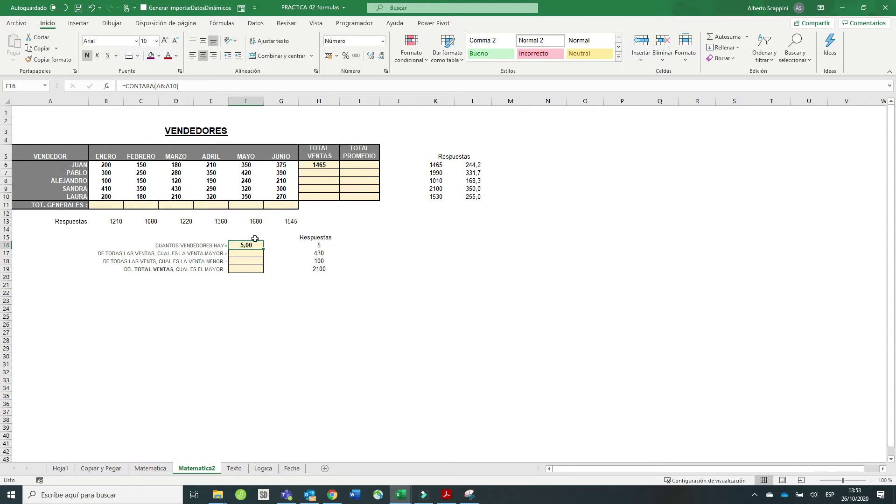
- Examine the largest-sale question in row 17 and the maximum and minimum value questions on the Matematica sheet
{"action": "left_click_drag", "start_coordinate": [108, 254], "coordinate": [187, 254]}
{"action": "left_click", "coordinate": [217, 256]}
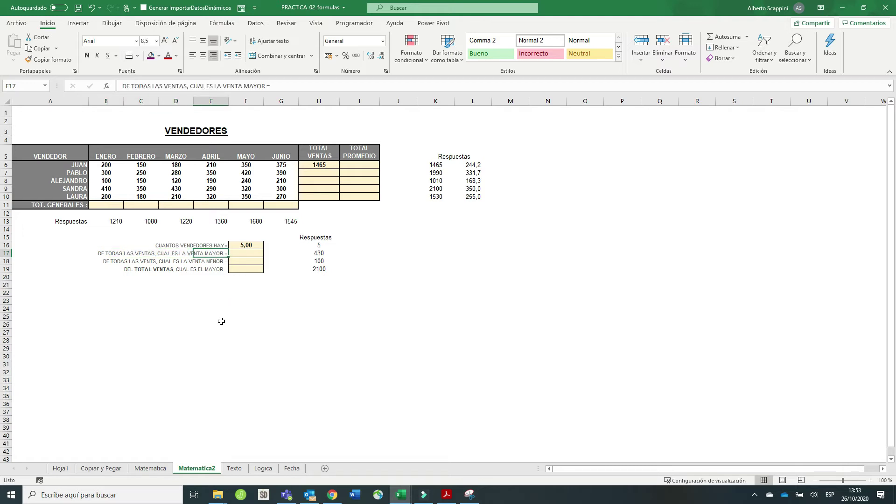
{"action": "left_click", "coordinate": [164, 468]}
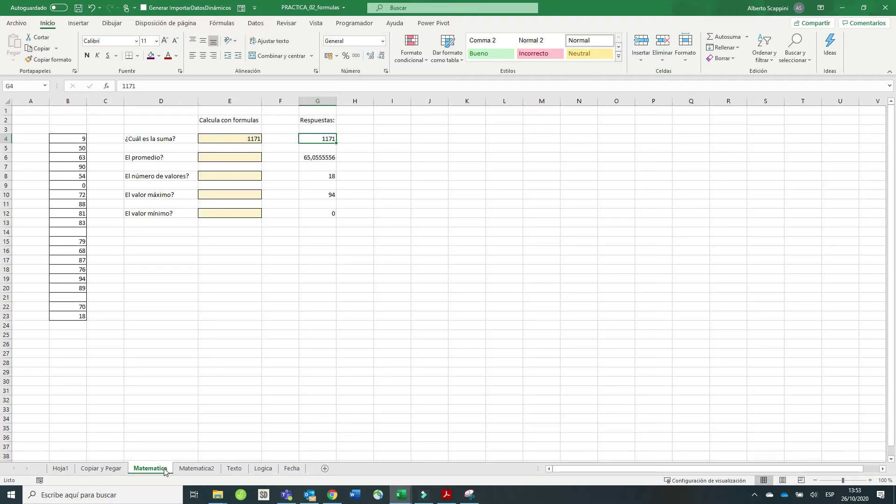
{"action": "left_click", "coordinate": [159, 195]}
{"action": "left_click", "coordinate": [164, 215]}
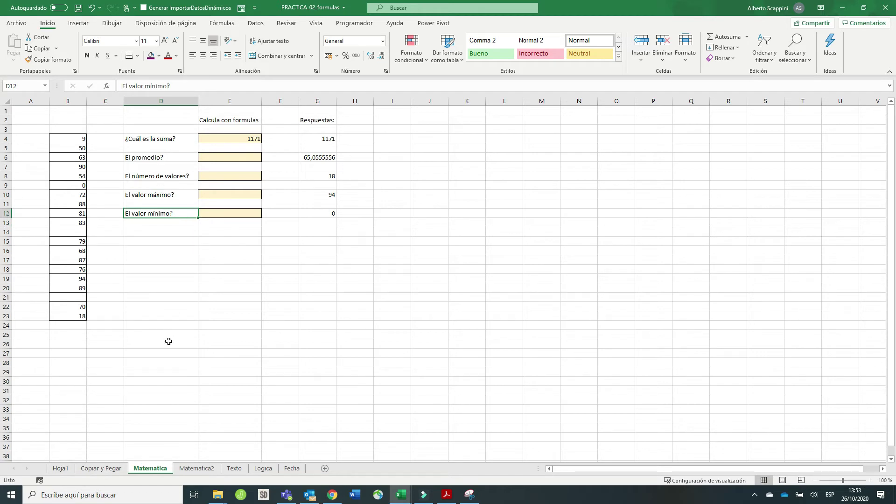
- On the Matematica2 sheet, examine the questions in rows 17 to 19, the TOTAL VENTAS column and the answers in K6:L10
{"action": "left_click", "coordinate": [196, 468]}
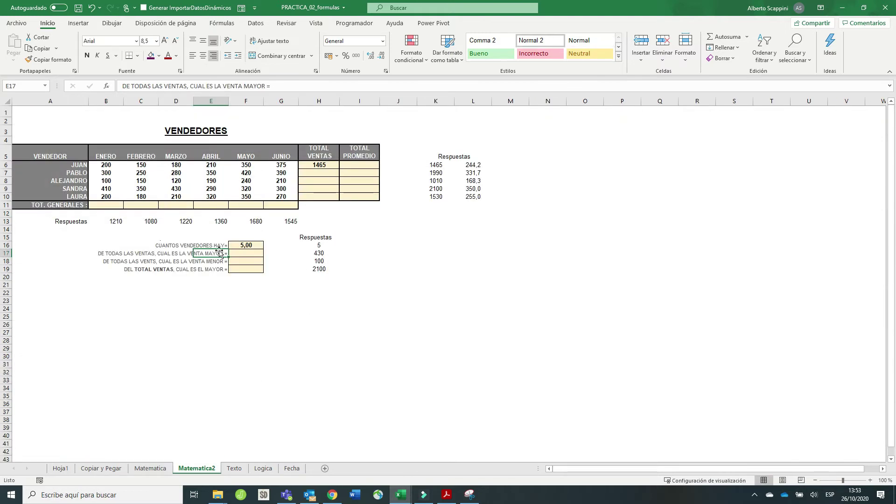
{"action": "left_click_drag", "start_coordinate": [113, 262], "coordinate": [230, 267]}
{"action": "left_click", "coordinate": [238, 261]}
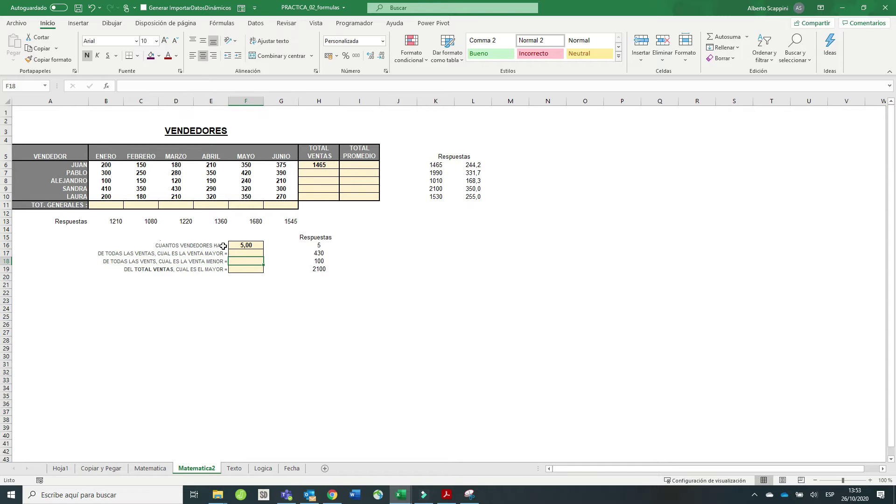
{"action": "left_click", "coordinate": [135, 270]}
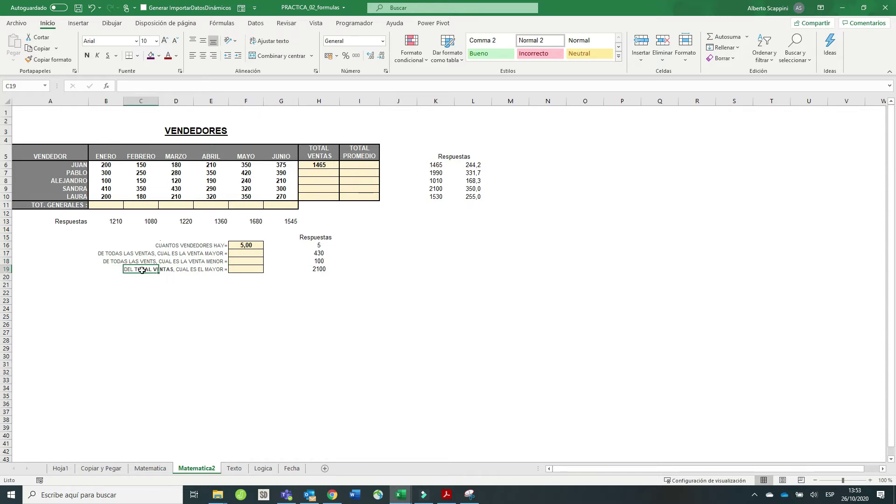
{"action": "left_click", "coordinate": [189, 271]}
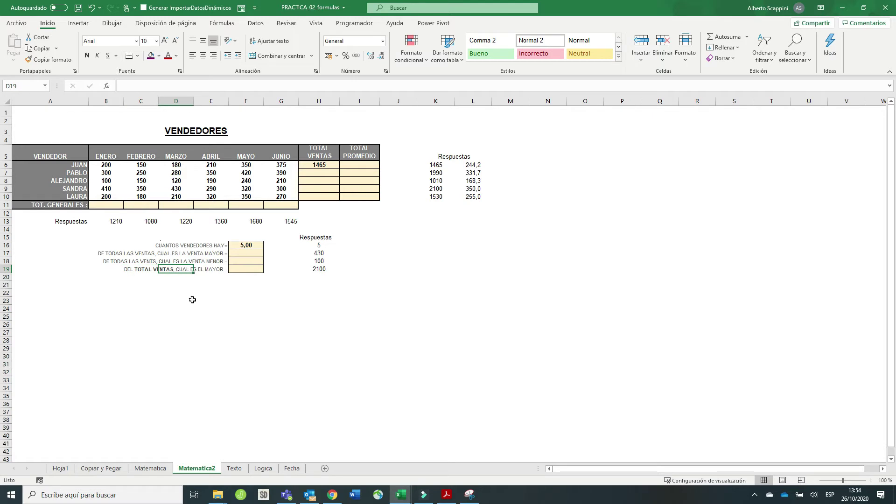
{"action": "left_click", "coordinate": [140, 272]}
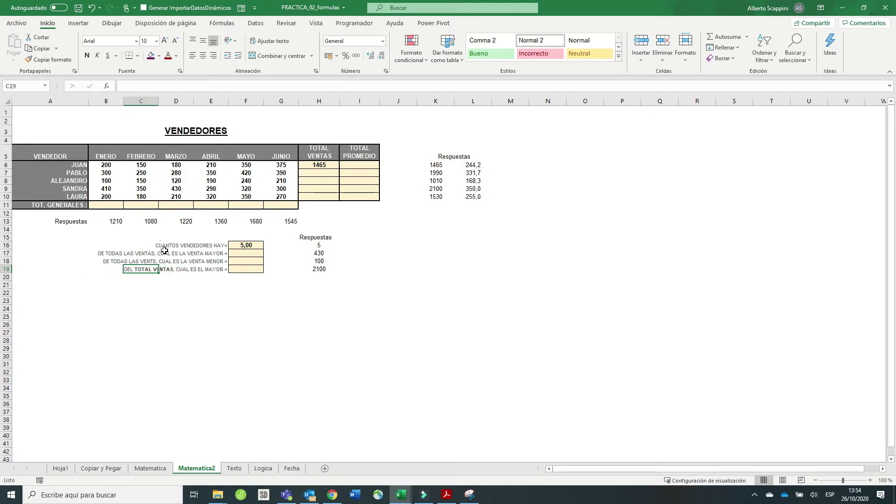
{"action": "left_click_drag", "start_coordinate": [326, 164], "coordinate": [330, 197]}
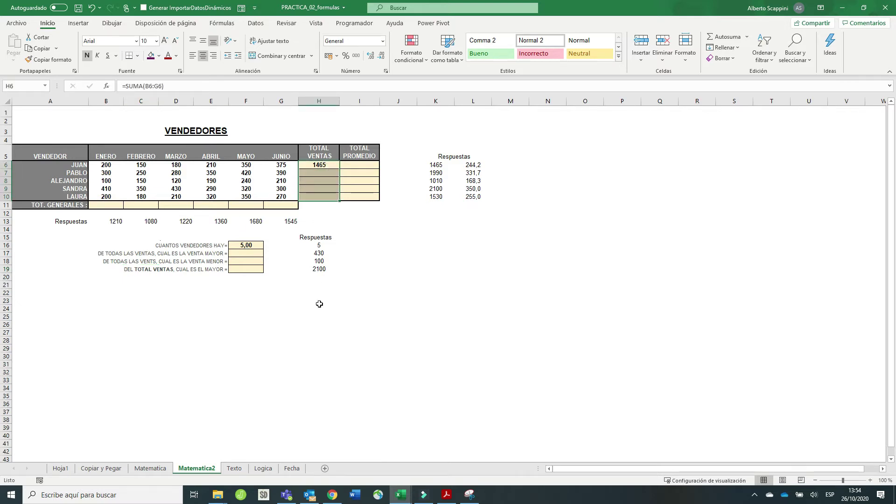
{"action": "left_click_drag", "start_coordinate": [436, 165], "coordinate": [467, 198]}
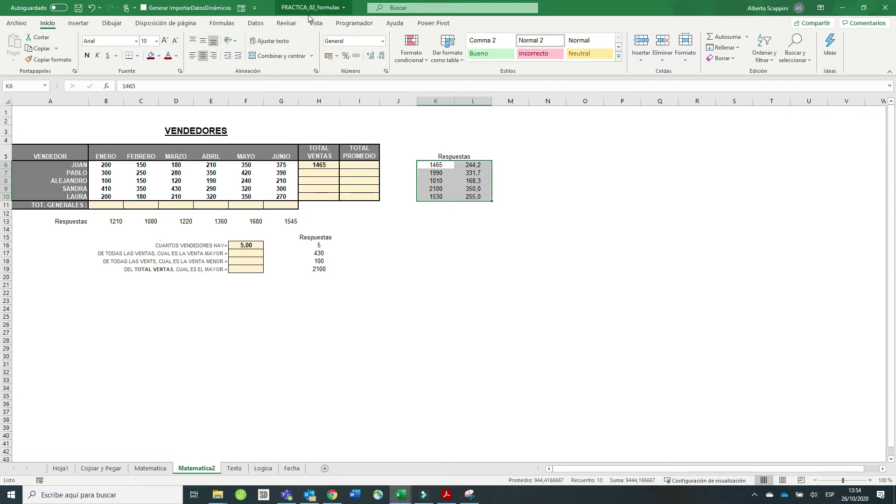
- Open the Texto sheet and consult the text functions list in eBook_02_Intro Excel vf.pdf in Adobe Acrobat Reader
{"action": "left_click", "coordinate": [234, 469]}
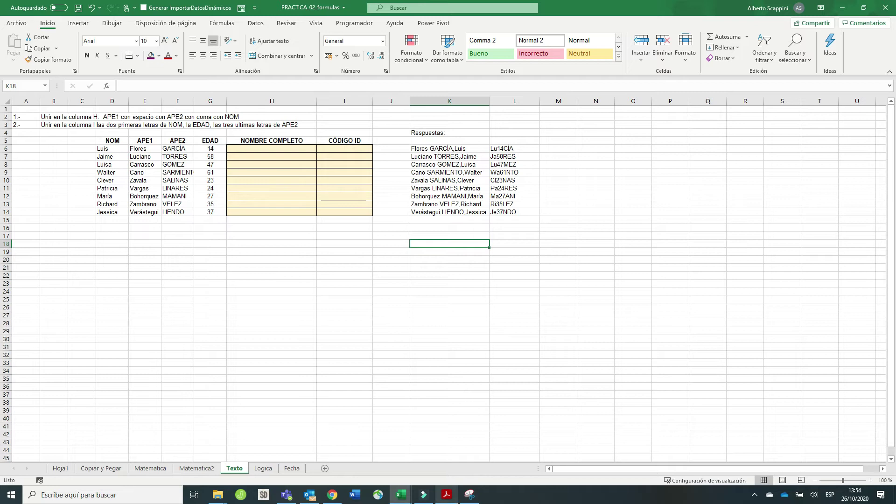
{"action": "mouse_move", "coordinate": [447, 495]}
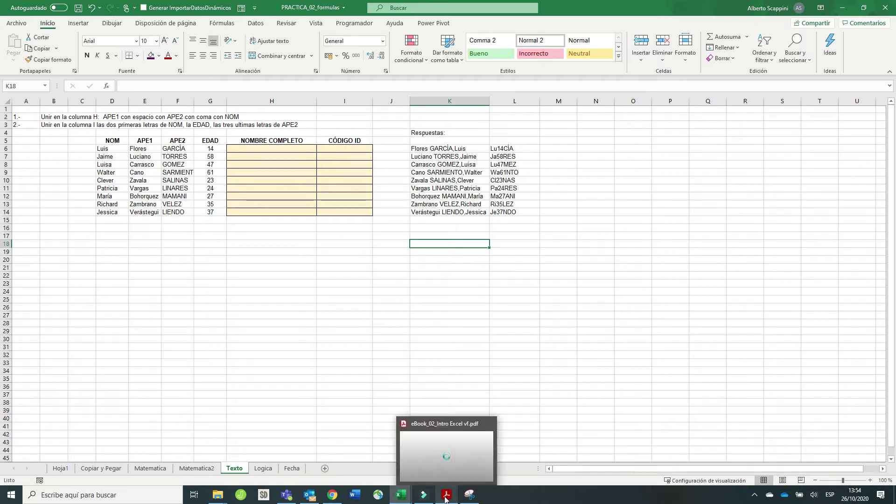
{"action": "left_click", "coordinate": [447, 464]}
{"action": "scroll", "coordinate": [489, 267], "scroll_direction": "up", "scroll_amount": 5}
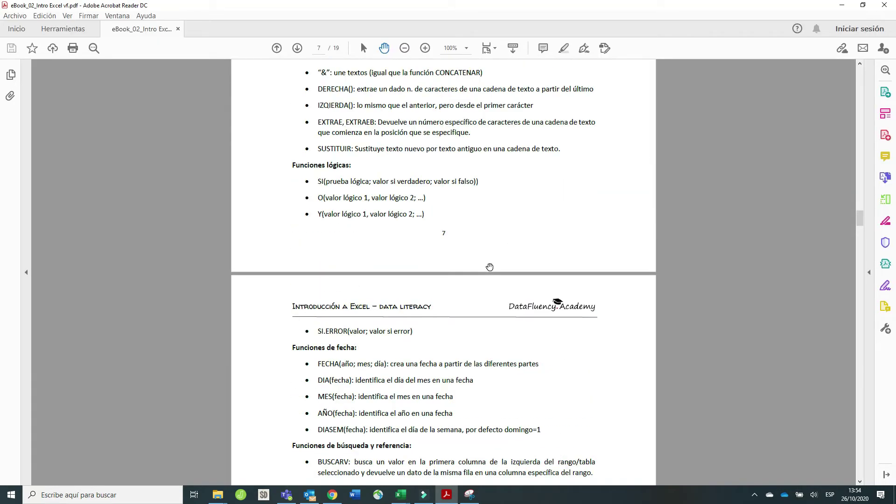
{"action": "scroll", "coordinate": [489, 267], "scroll_direction": "up", "scroll_amount": 5}
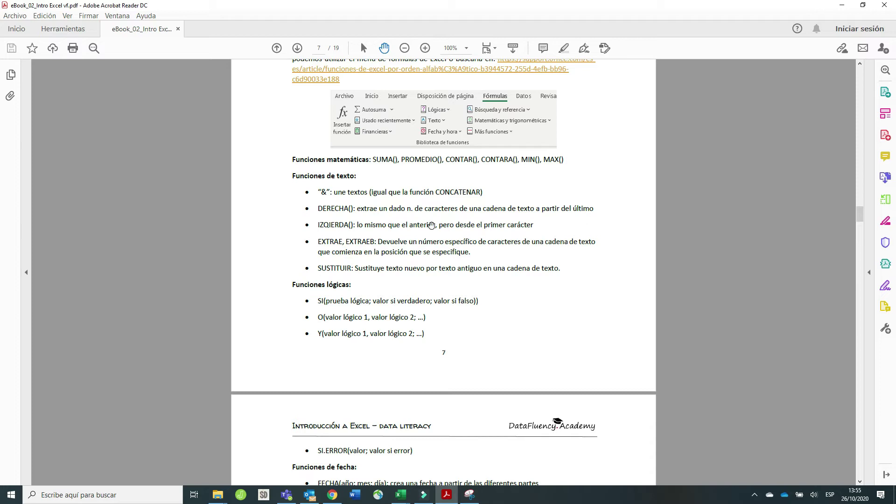
{"action": "left_click", "coordinate": [879, 9]}
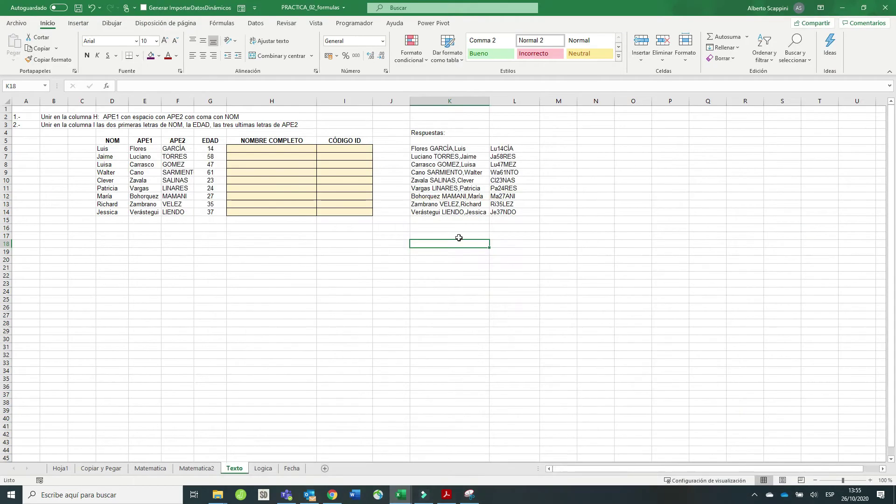
- Examine the NOM, APE1, APE2 and EDAD data on the Texto sheet that feeds the NOMBRE COMPLETO column
{"action": "left_click", "coordinate": [281, 149]}
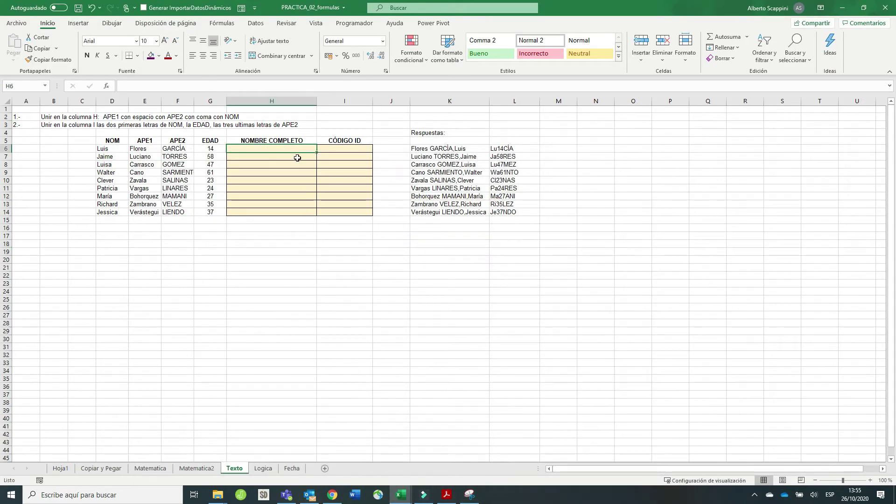
{"action": "left_click_drag", "start_coordinate": [106, 143], "coordinate": [203, 213]}
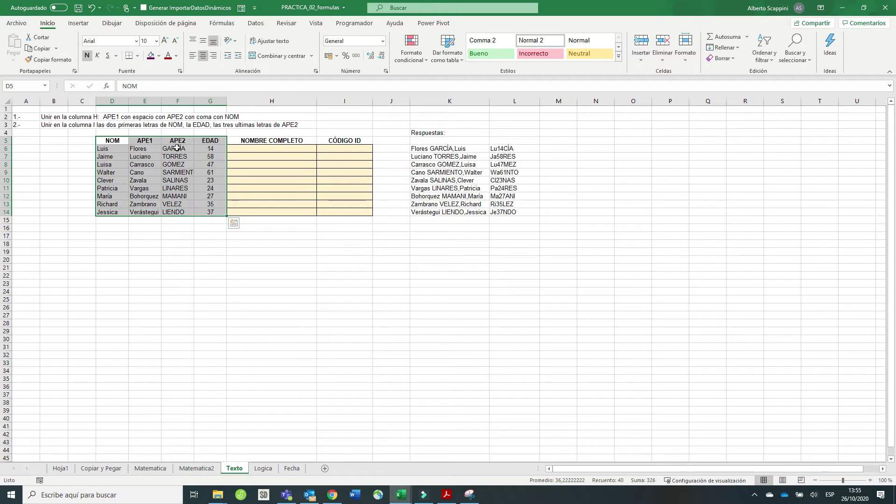
{"action": "left_click_drag", "start_coordinate": [210, 148], "coordinate": [210, 180]}
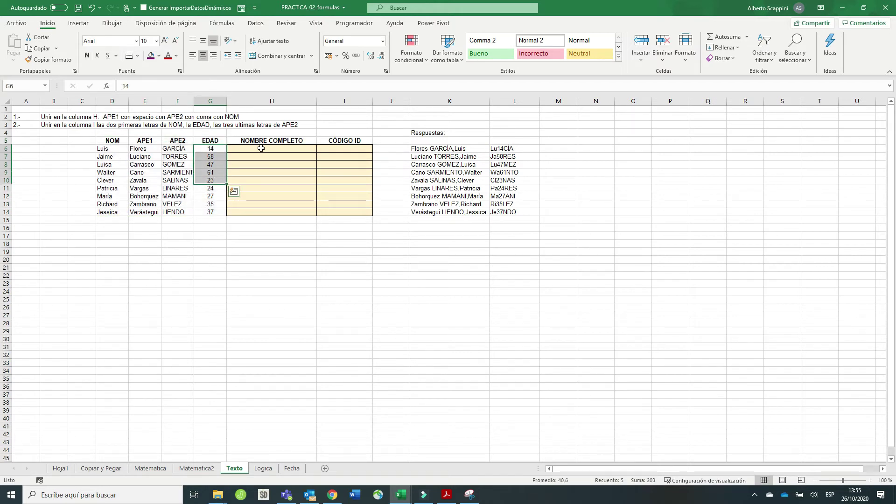
{"action": "left_click", "coordinate": [261, 148]}
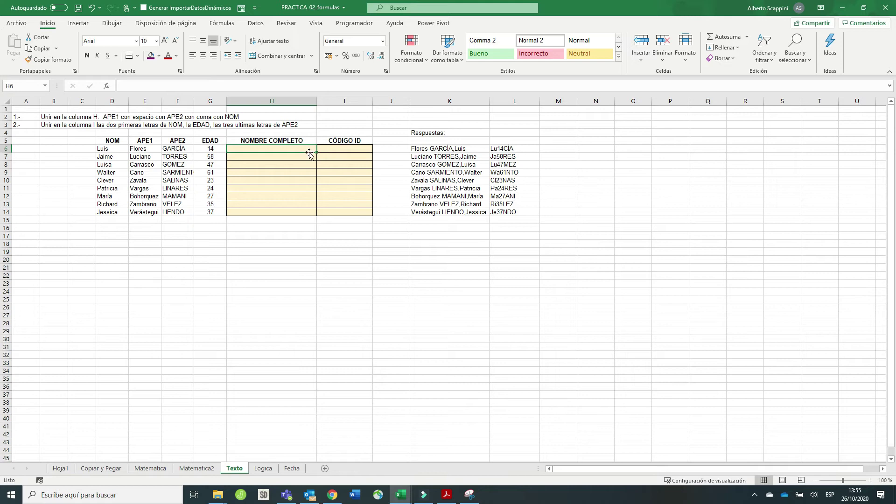
{"action": "left_click", "coordinate": [150, 148]}
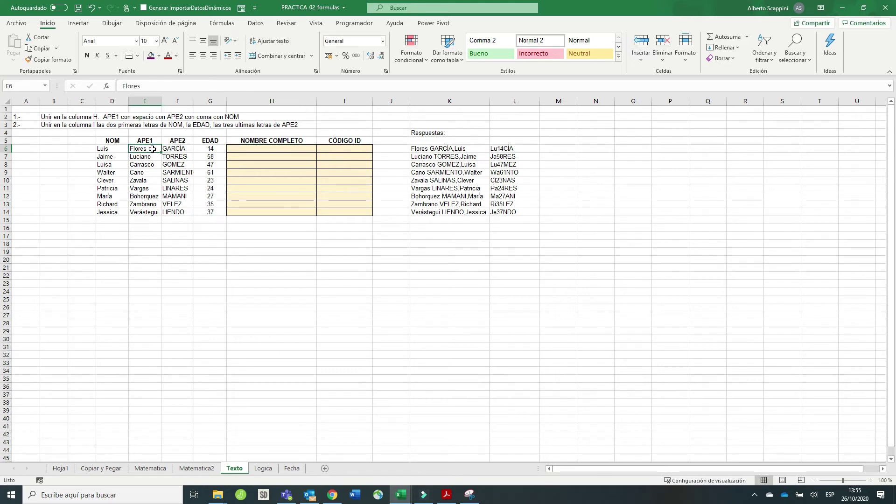
{"action": "left_click", "coordinate": [189, 147]}
{"action": "left_click", "coordinate": [106, 150]}
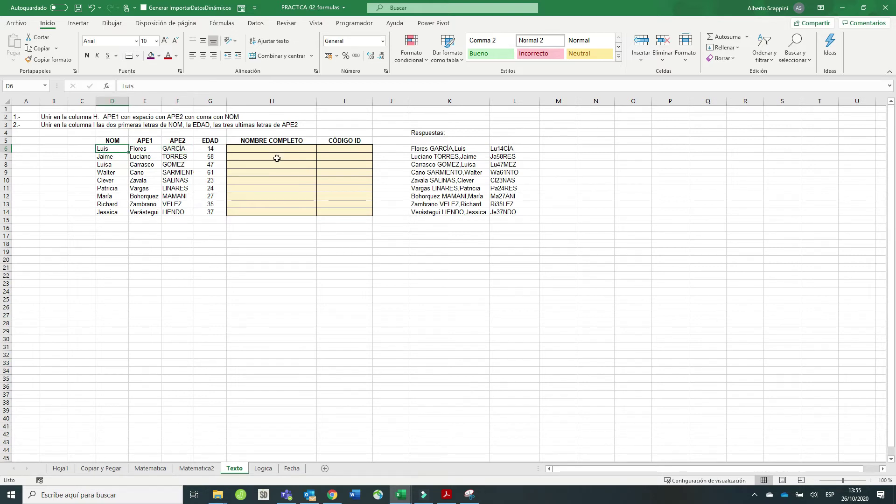
{"action": "left_click", "coordinate": [255, 147]}
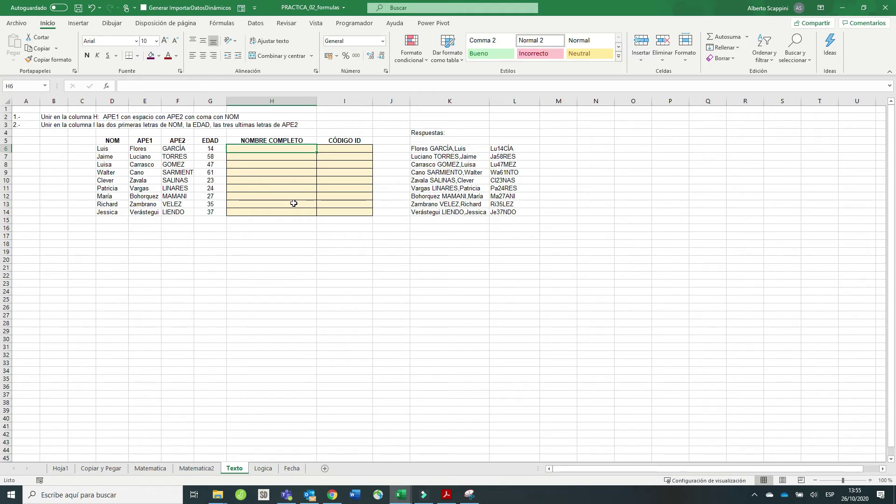
{"action": "type", "text": "="}
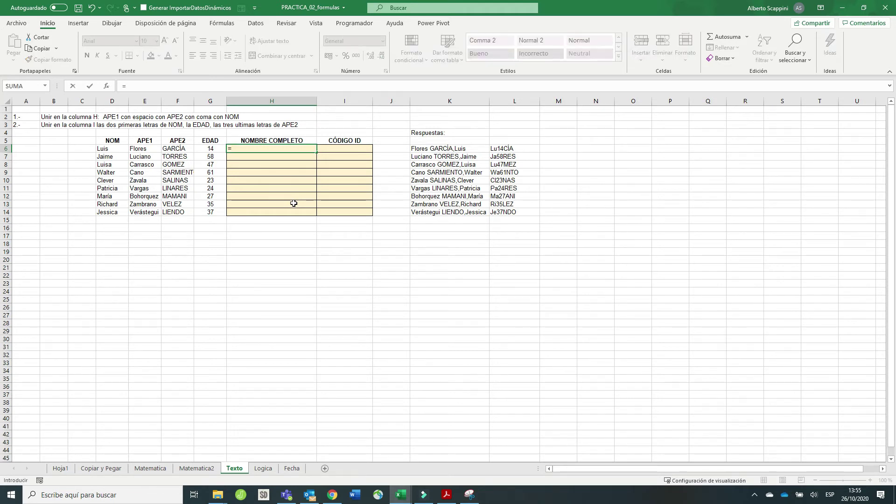
{"action": "key", "text": "Escape"}
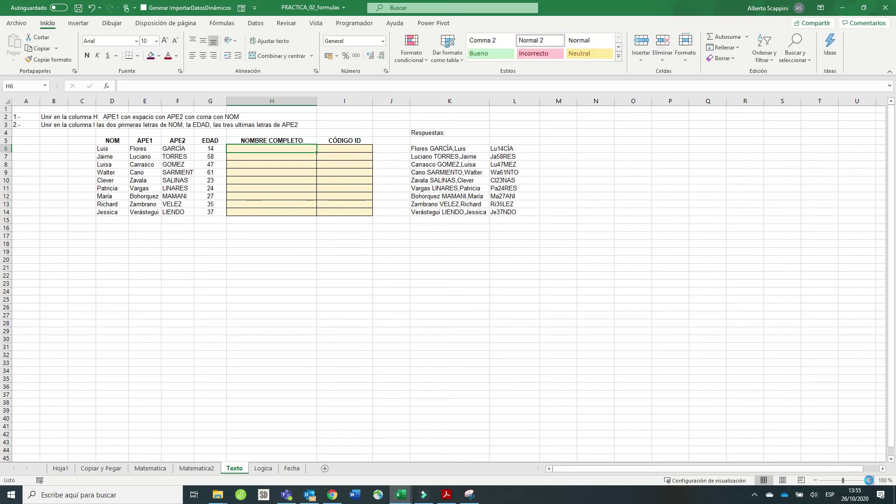
- Enter the formula =E6&" "&F6&","&D6 in H6 to join APE1, a space, APE2, a comma and NOM
{"action": "left_click", "coordinate": [869, 480]}
{"action": "left_click", "coordinate": [869, 480]}
{"action": "left_click", "coordinate": [869, 480]}
{"action": "left_click", "coordinate": [869, 480]}
{"action": "left_click", "coordinate": [868, 480]}
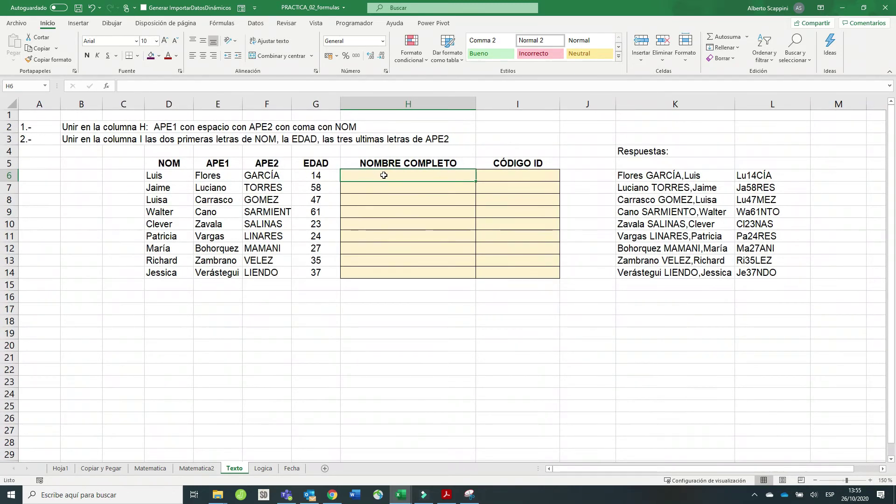
{"action": "type", "text": "="}
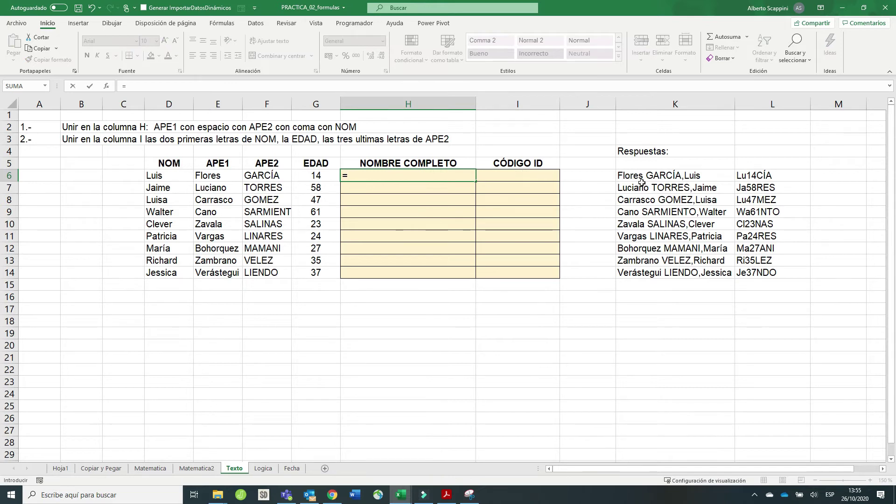
{"action": "left_click", "coordinate": [227, 175]}
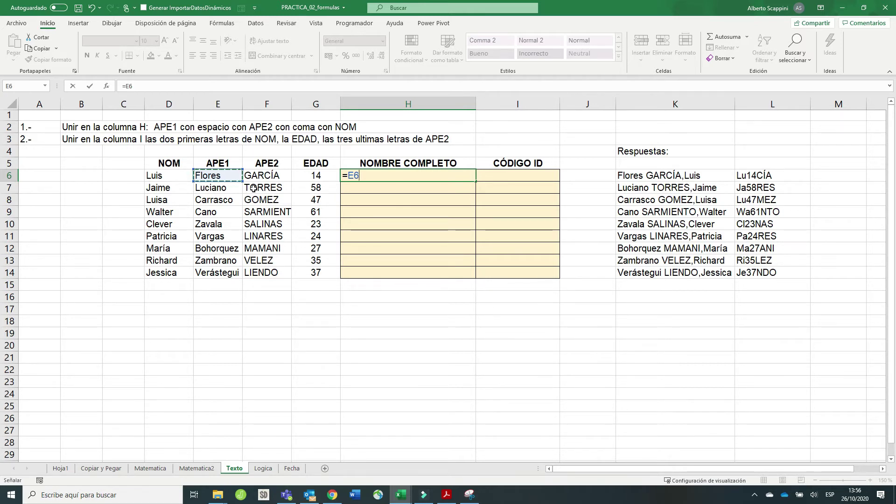
{"action": "type", "text": "&\" \"&"}
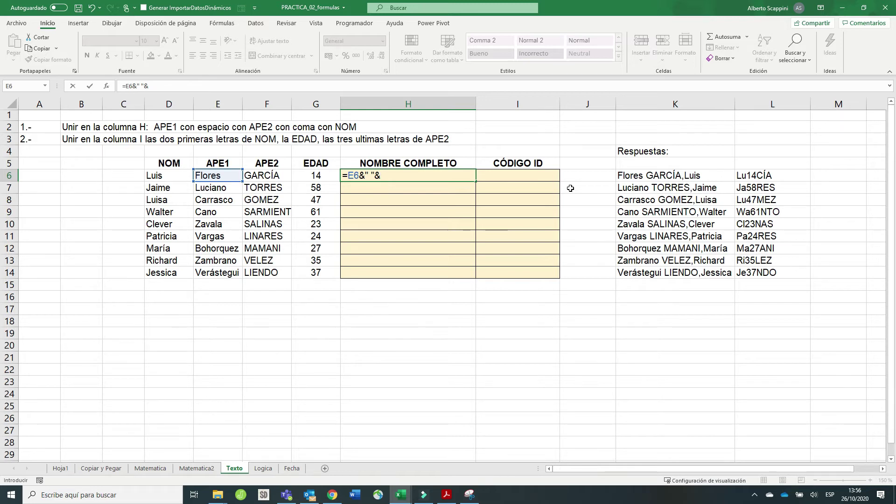
{"action": "left_click", "coordinate": [262, 175]}
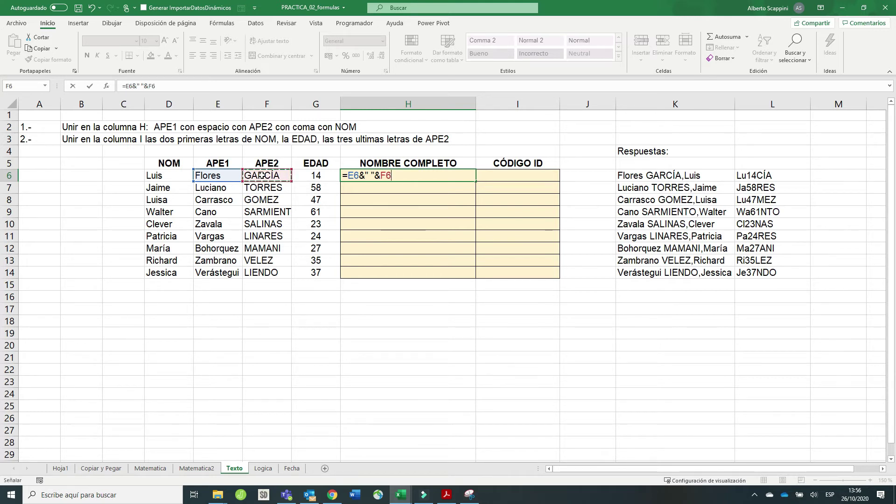
{"action": "type", "text": "&"}
{"action": "key", "text": "F2"}
{"action": "type", "text": "\",\"&"}
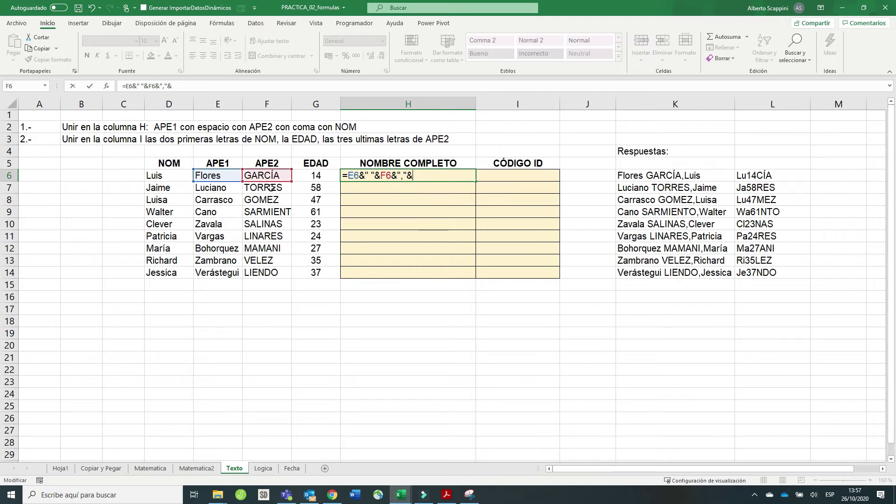
{"action": "left_click", "coordinate": [171, 176]}
{"action": "key", "text": "Return"}
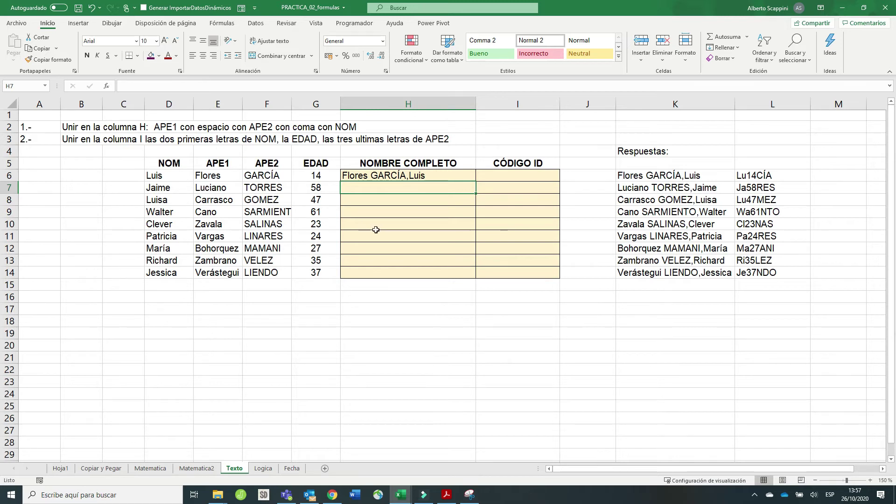
- Review the joining formula in H6 and read the row 3 instruction for building the CÓDIGO ID in column I
{"action": "left_click", "coordinate": [398, 175]}
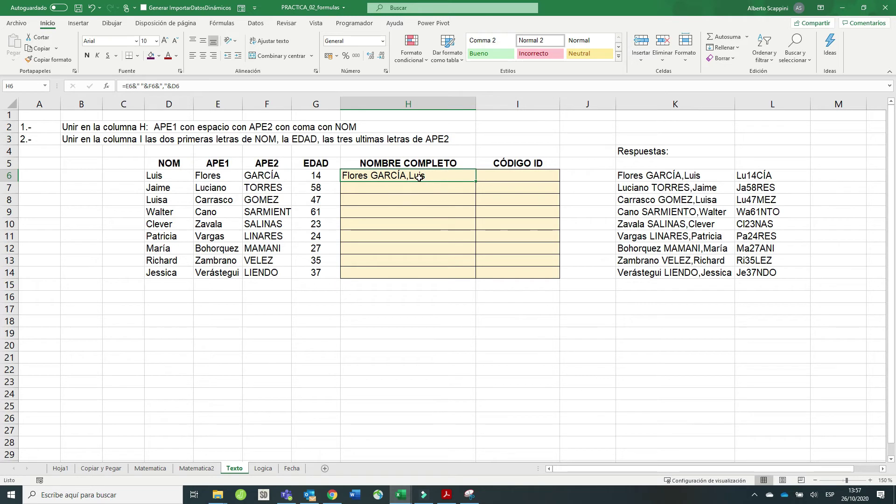
{"action": "left_click_drag", "start_coordinate": [181, 86], "coordinate": [109, 89]}
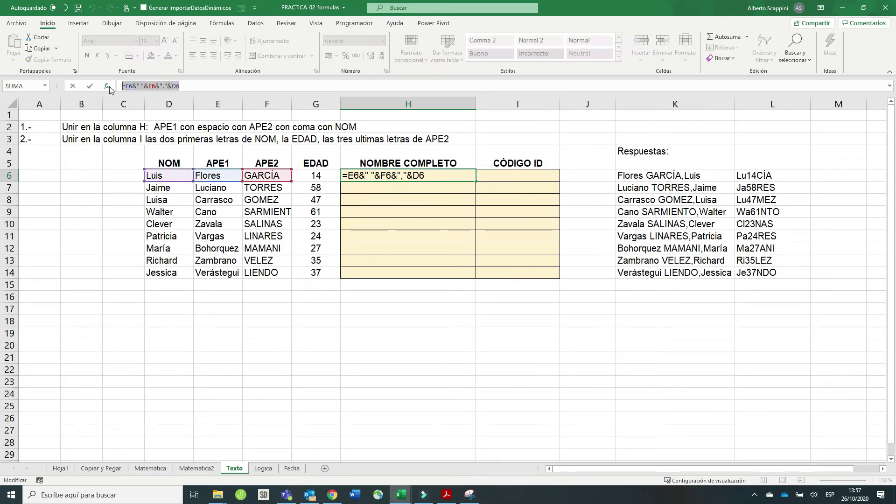
{"action": "key", "text": "Escape"}
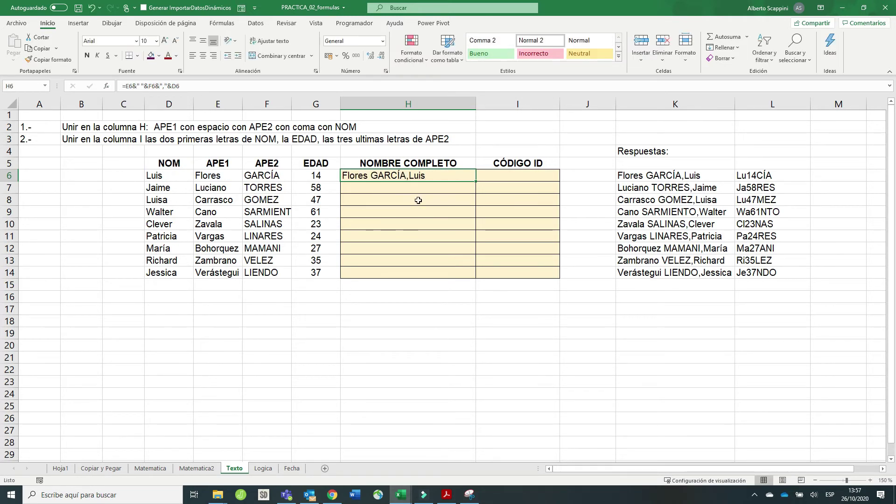
{"action": "left_click", "coordinate": [515, 173]}
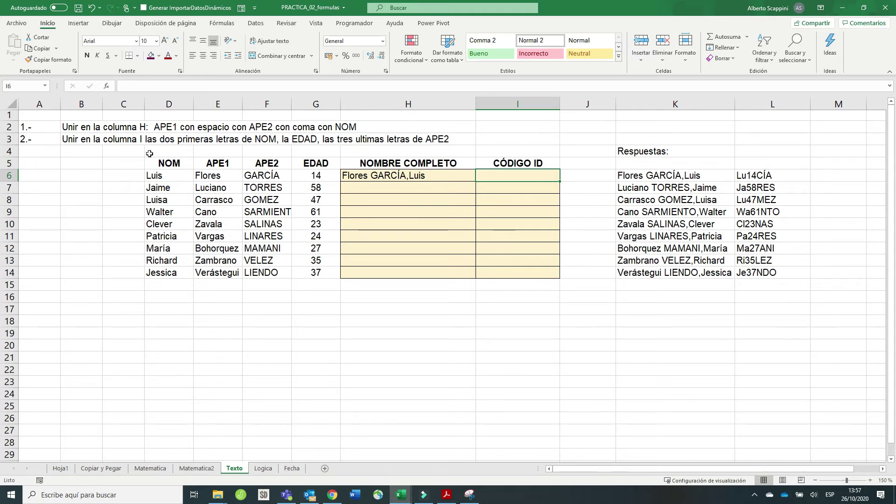
{"action": "left_click", "coordinate": [81, 141]}
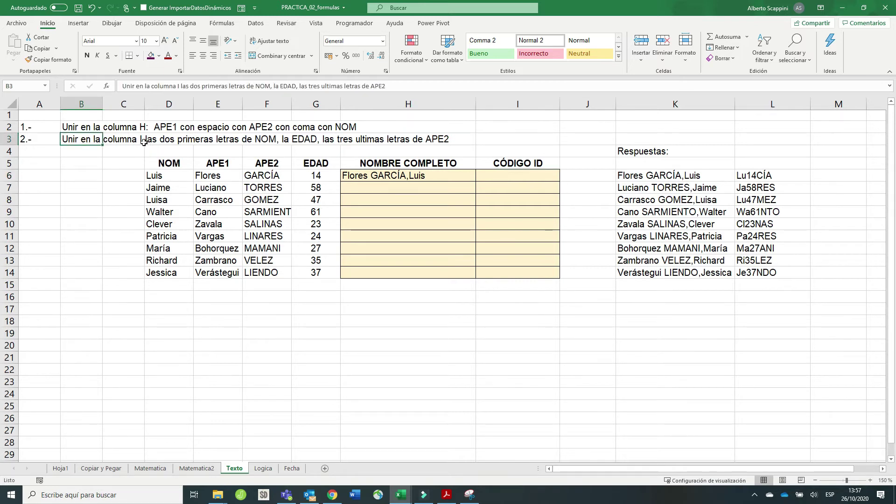
{"action": "left_click", "coordinate": [277, 141]}
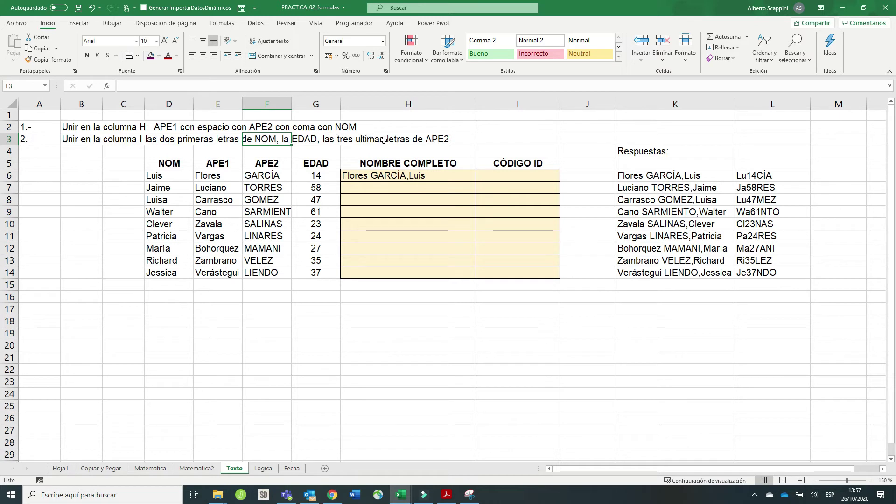
{"action": "left_click", "coordinate": [440, 144]}
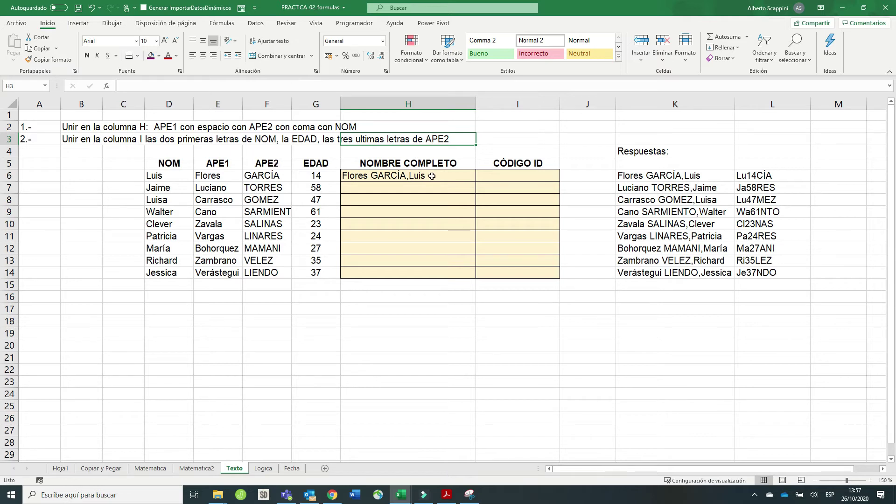
- Begin the CÓDIGO ID formula in I6 with =IZQUIERDA(D6;2) to extract the first two letters of NOM
{"action": "left_click", "coordinate": [505, 175]}
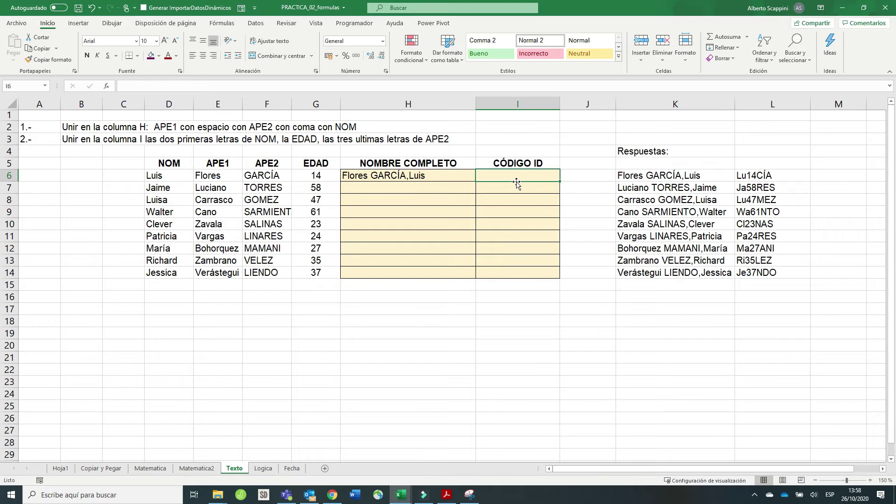
{"action": "type", "text": "="}
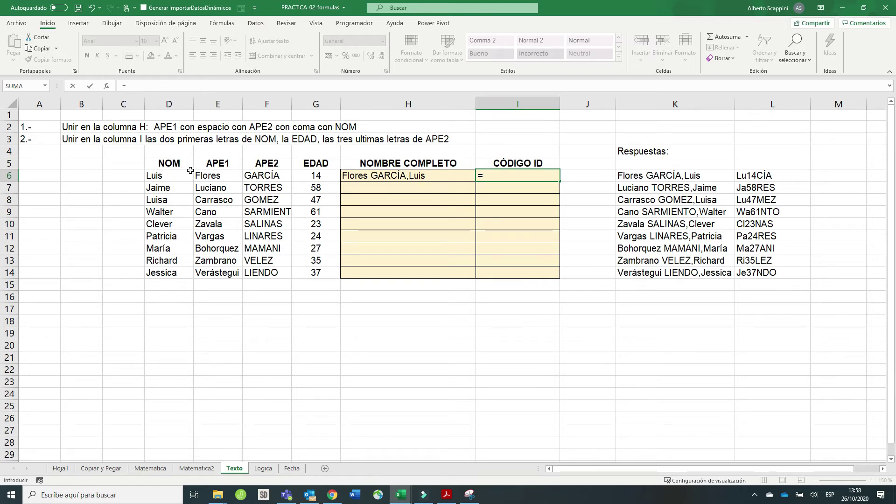
{"action": "type", "text": "IZ"}
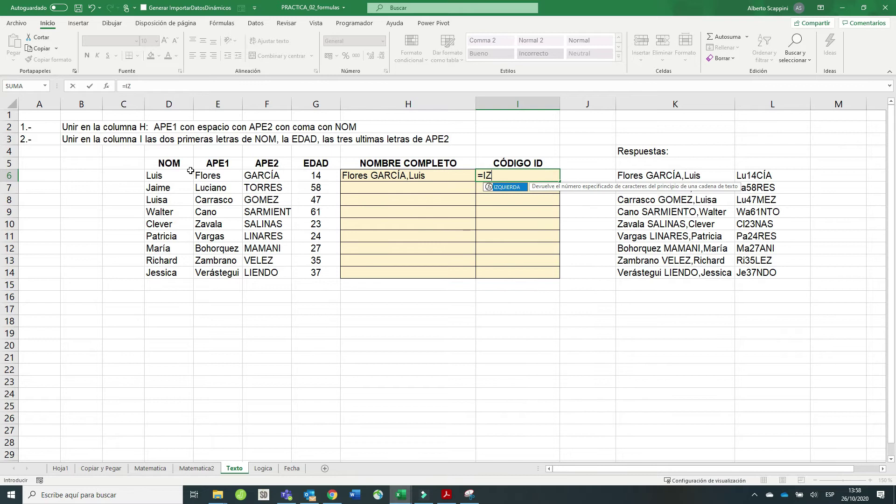
{"action": "type", "text": "QUIERDA"}
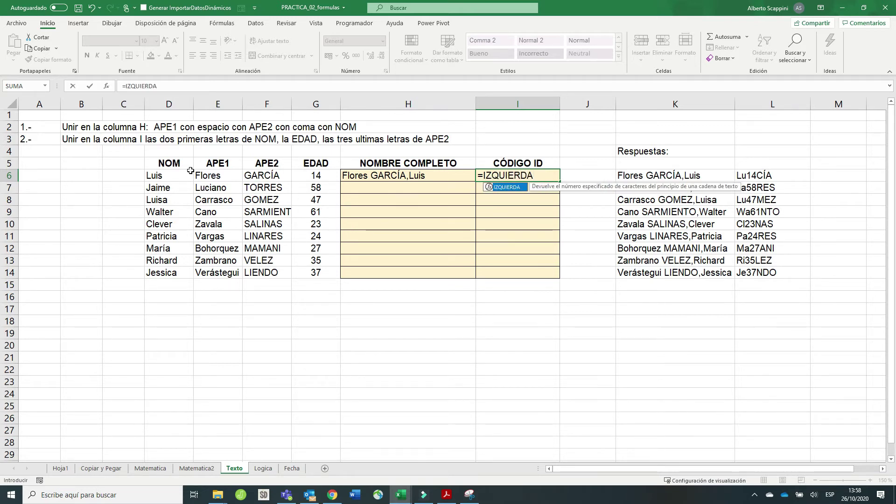
{"action": "type", "text": "("}
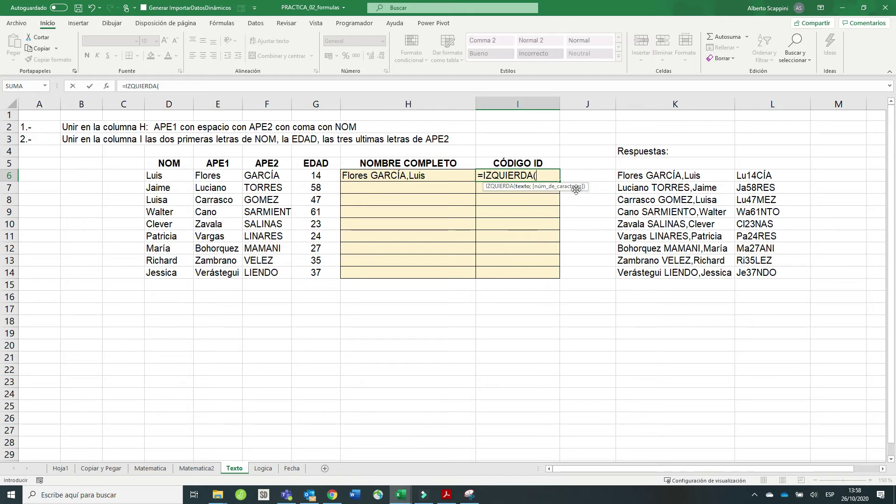
{"action": "left_click", "coordinate": [169, 175]}
{"action": "type", "text": ";"}
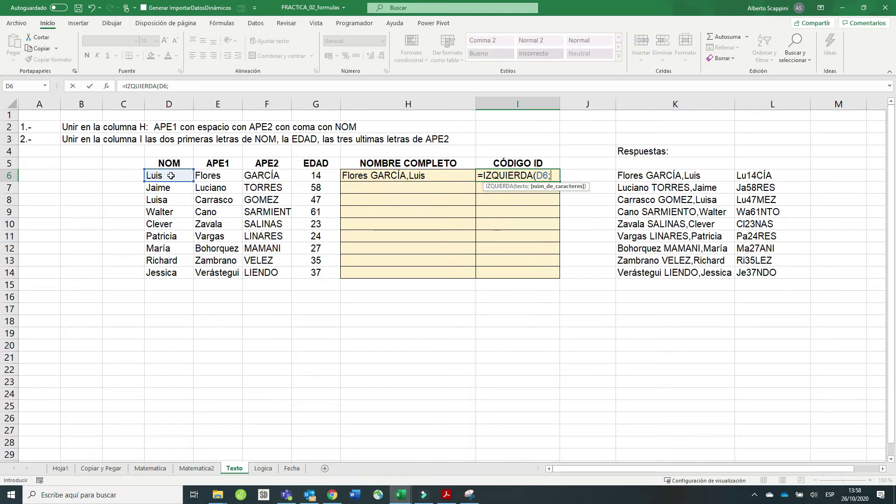
{"action": "type", "text": "2)"}
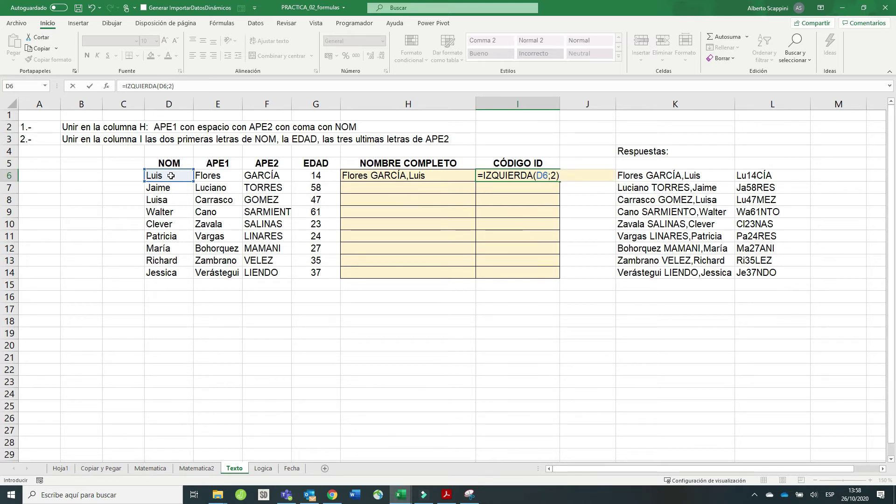
- Complete the I6 formula with &G6&DERECHA(F6;3) to append EDAD and the last three letters of APE2
{"action": "type", "text": "&"}
{"action": "left_click", "coordinate": [329, 172]}
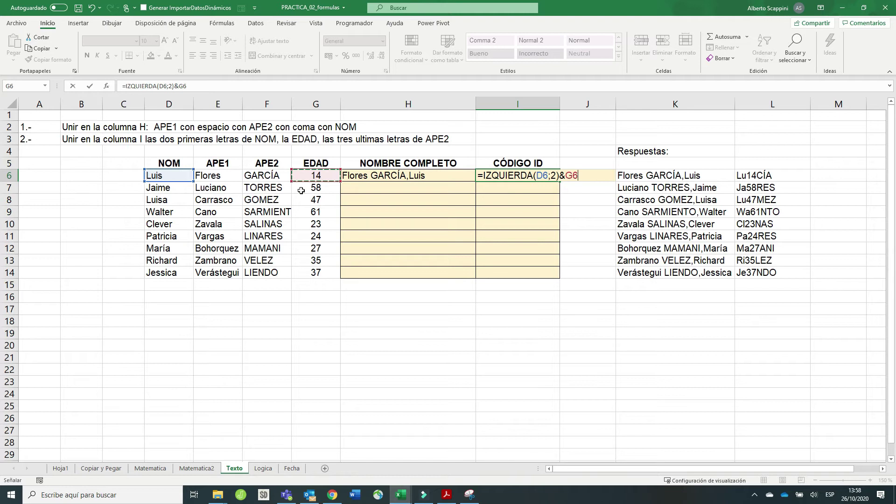
{"action": "type", "text": "&"}
{"action": "type", "text": "DERECHA"}
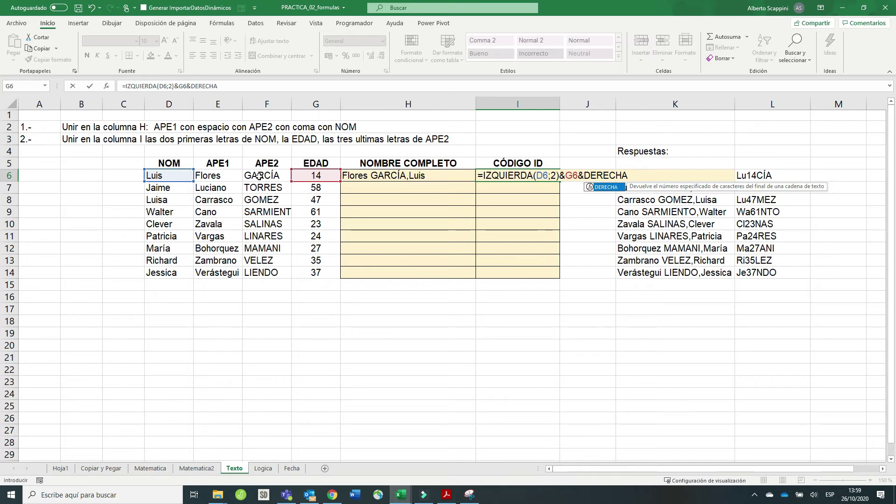
{"action": "type", "text": "("}
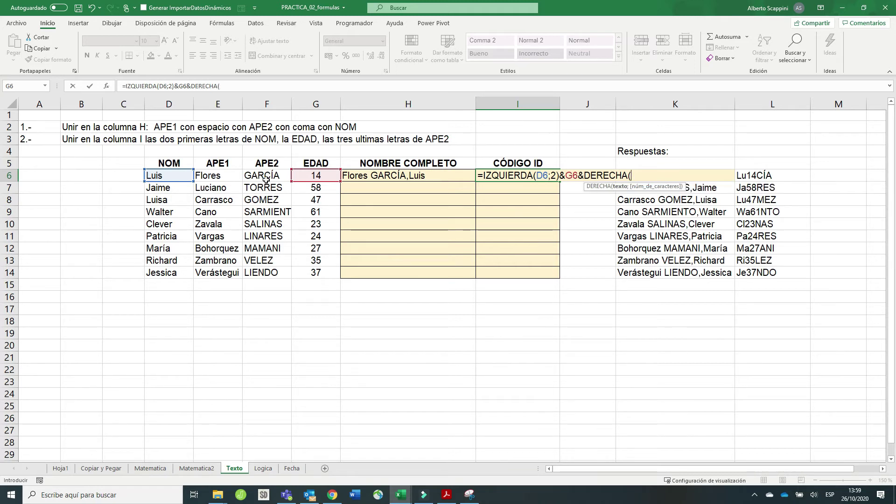
{"action": "left_click", "coordinate": [269, 174]}
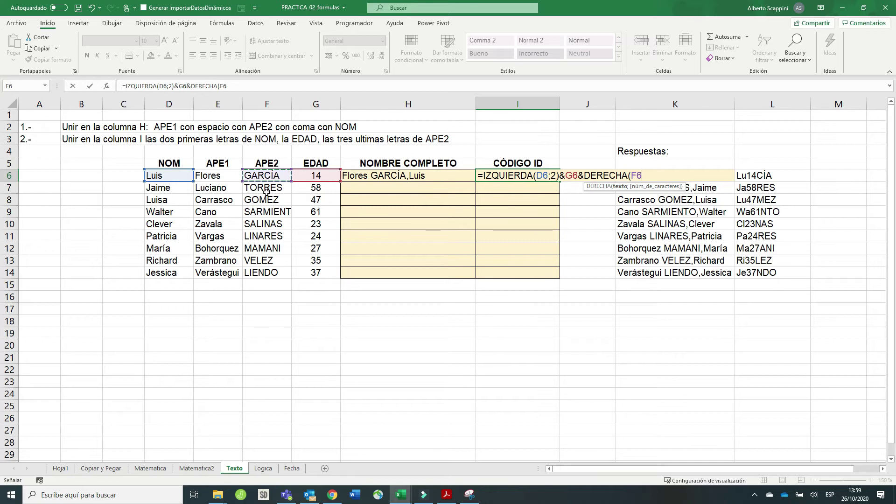
{"action": "type", "text": ";"}
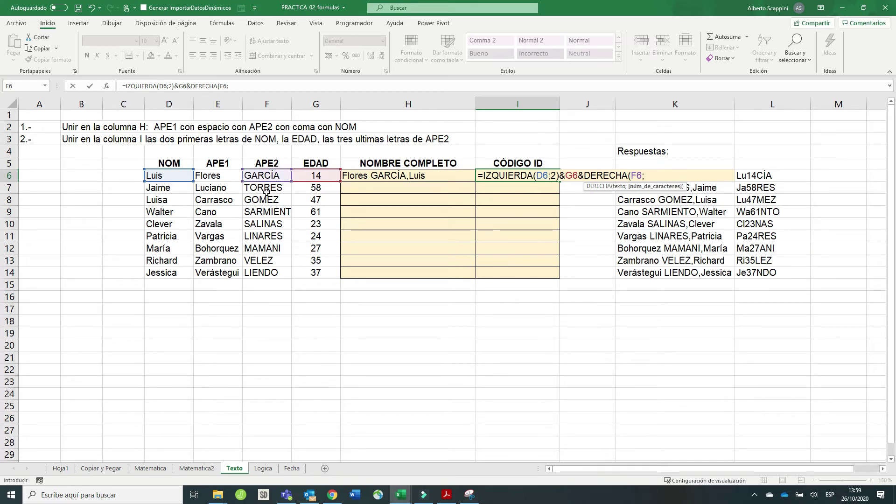
{"action": "type", "text": "3)"}
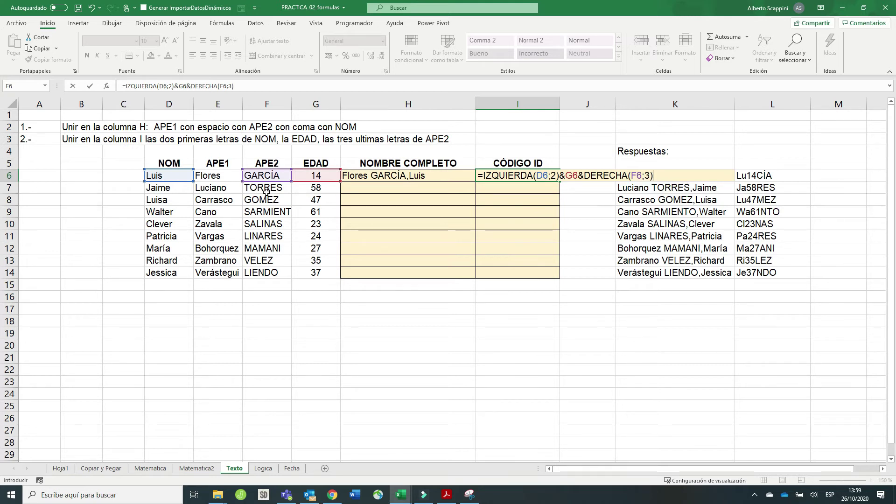
{"action": "key", "text": "Return"}
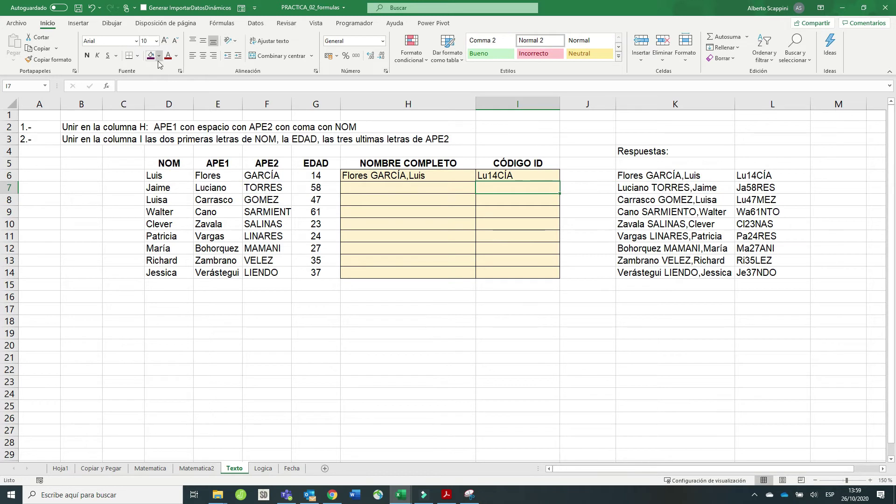
- Review the IZQUIERDA, & and DERECHA parts of the CÓDIGO ID formula in I6
{"action": "left_click", "coordinate": [533, 175]}
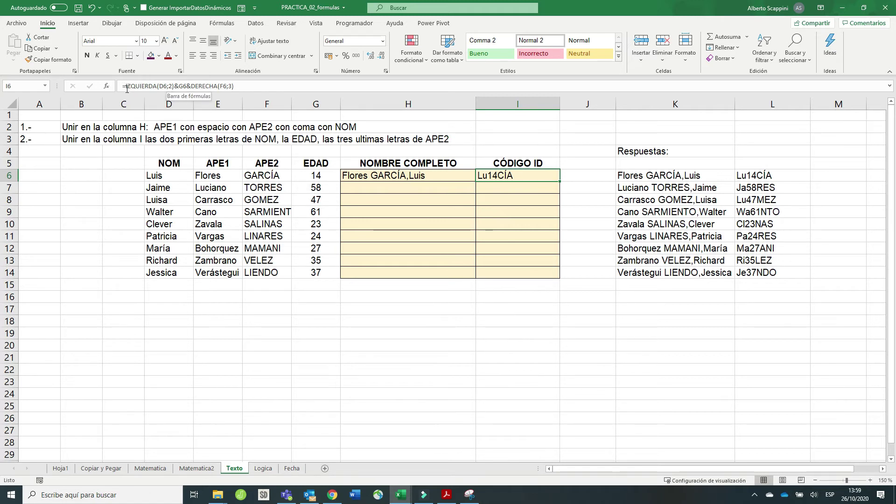
{"action": "left_click", "coordinate": [176, 86]}
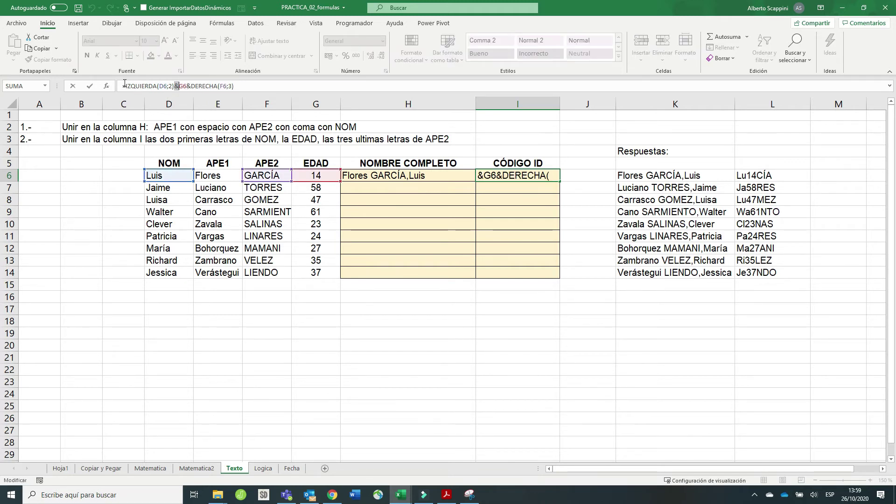
{"action": "left_click_drag", "start_coordinate": [125, 86], "coordinate": [224, 86]}
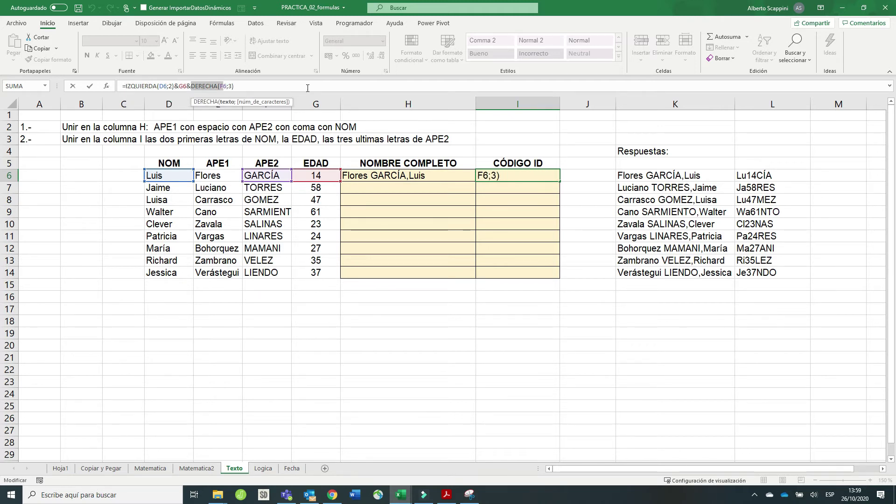
{"action": "left_click", "coordinate": [308, 88]}
{"action": "type", "text": "0,"}
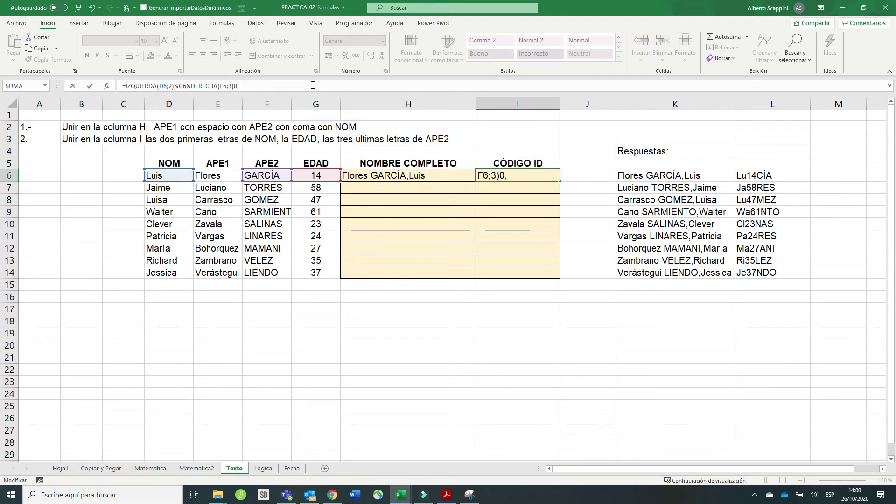
{"action": "key", "text": "Escape"}
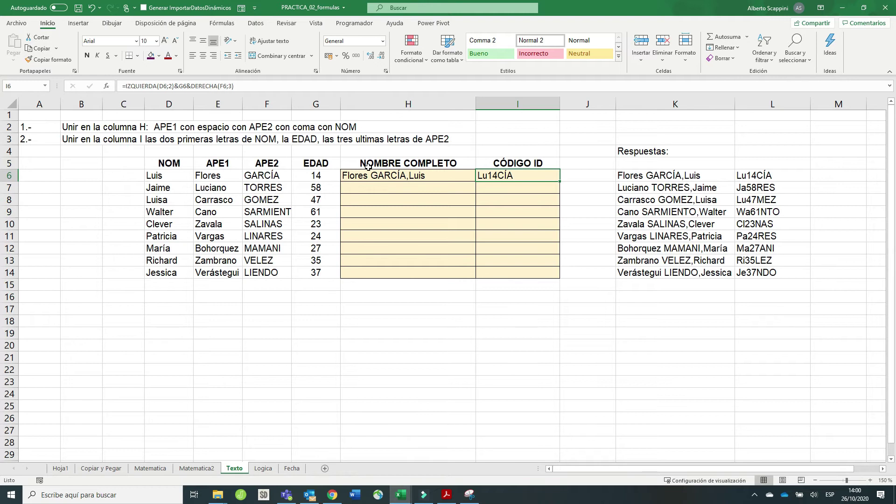
- Open the Logica sheet and inspect the SITUACION column and the PROMEDIO formula in G4
{"action": "left_click", "coordinate": [263, 468]}
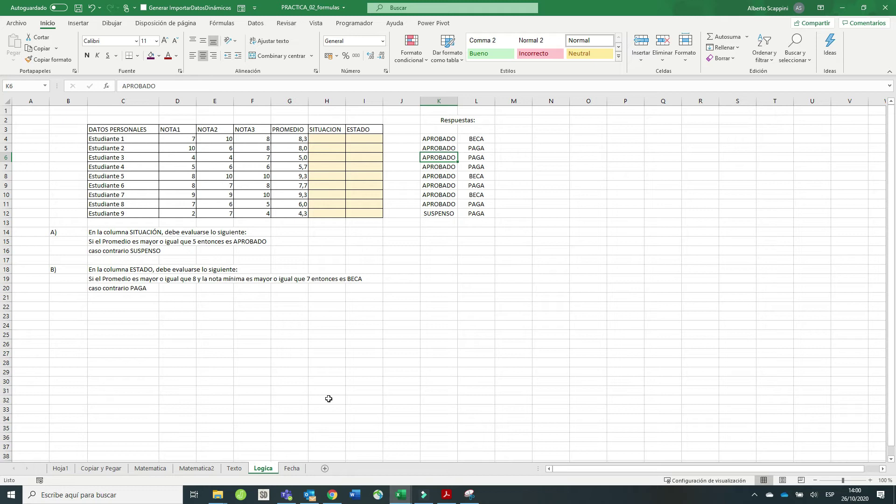
{"action": "left_click", "coordinate": [329, 140]}
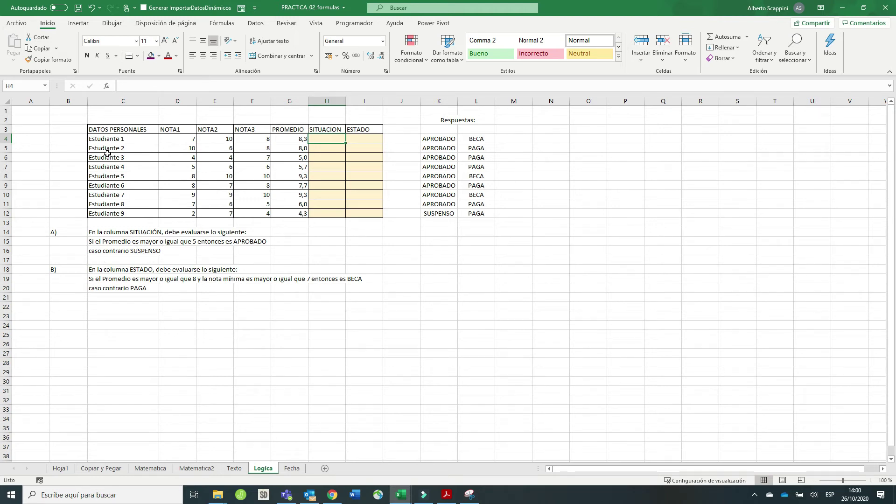
{"action": "left_click", "coordinate": [292, 138]}
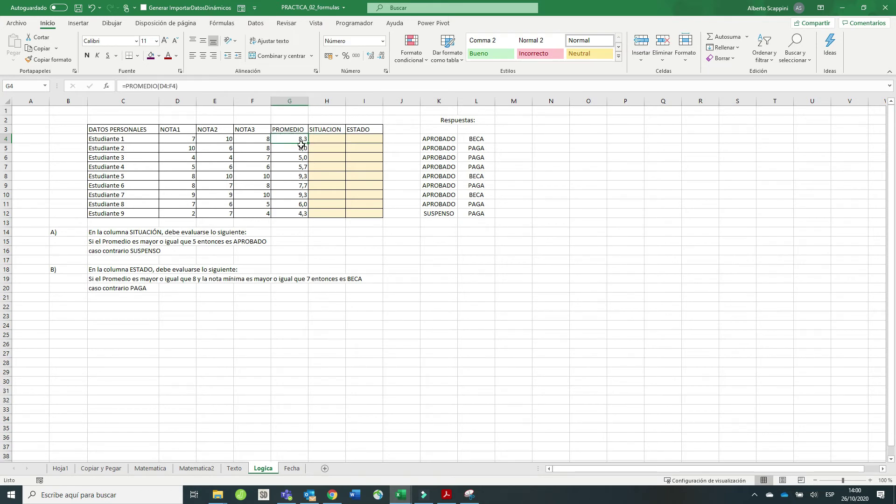
- Begin an SI formula in H4, the first SITUACION cell, ready for its logical test
{"action": "left_click", "coordinate": [330, 138]}
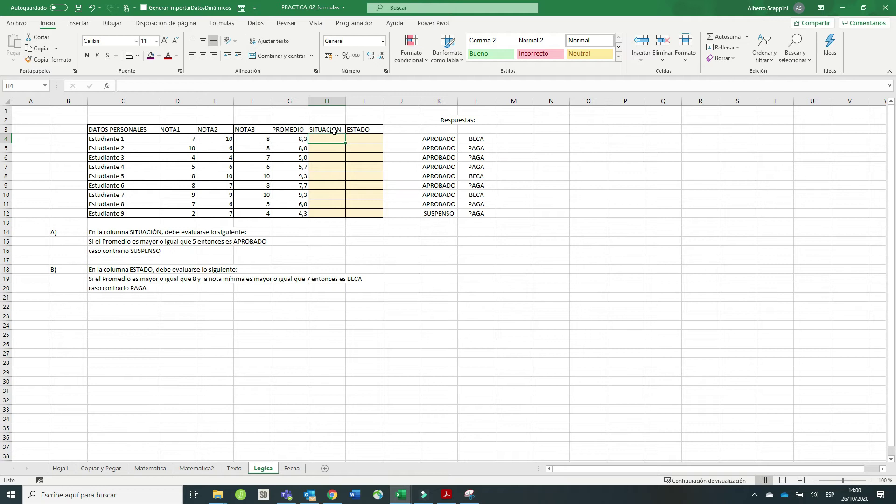
{"action": "type", "text": "="}
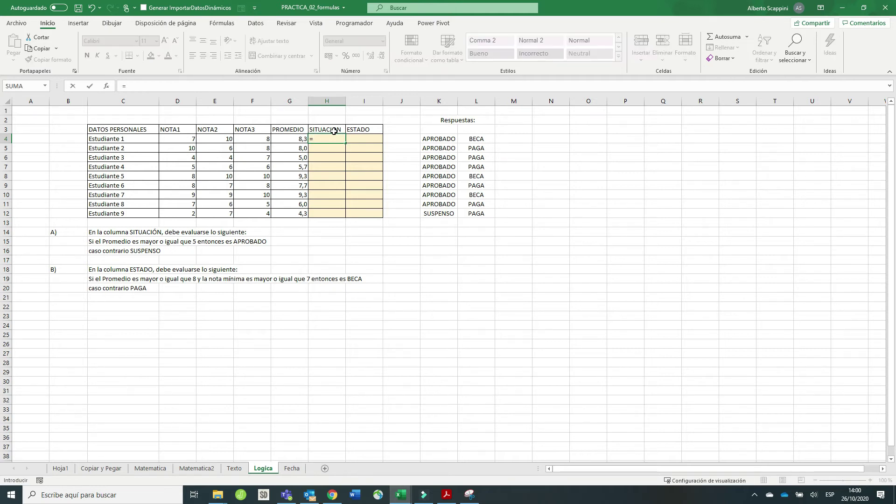
{"action": "type", "text": "SI"}
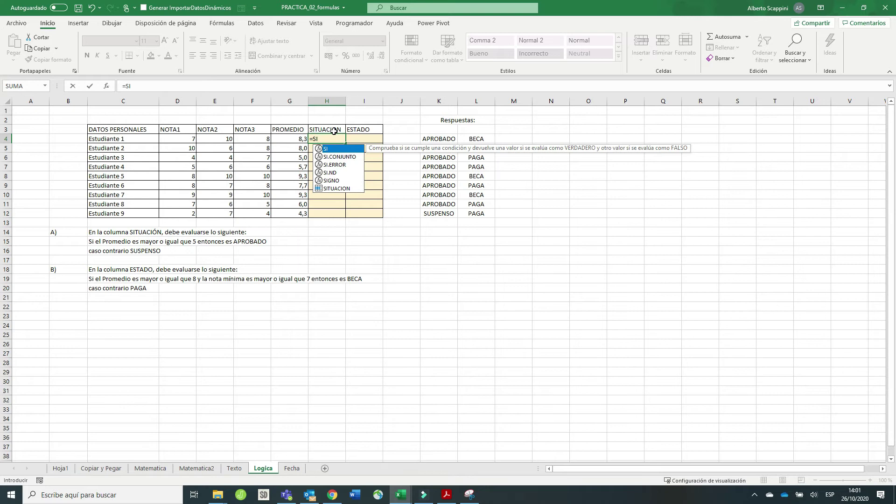
{"action": "type", "text": "("}
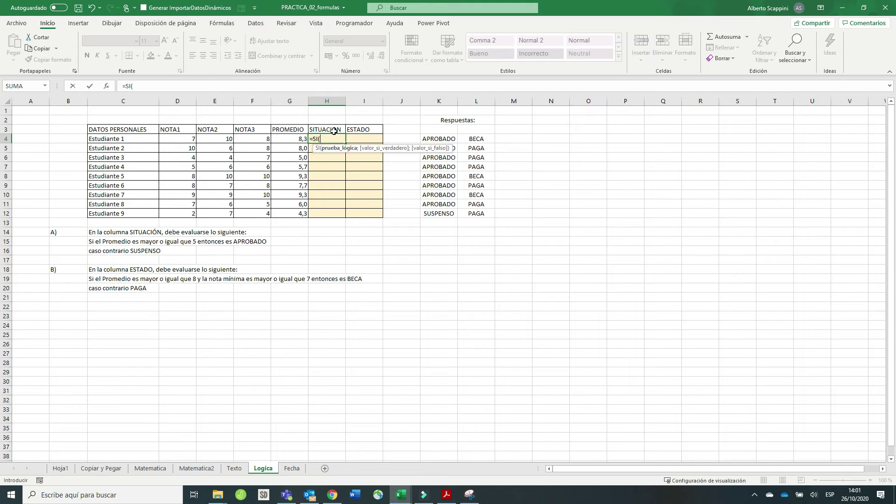
{"action": "type", "text": "PROMER"}
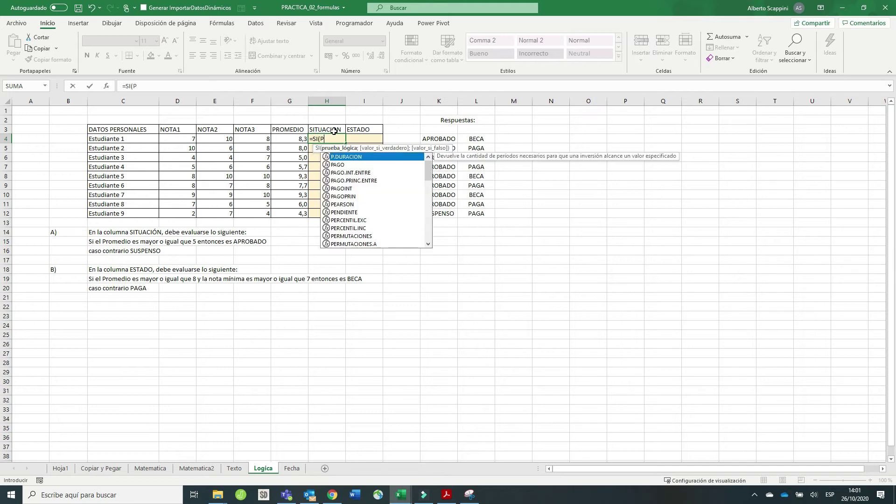
{"action": "key", "text": "BackSpace"}
{"action": "key", "text": "BackSpace"}
{"action": "key", "text": "BackSpace"}
{"action": "key", "text": "BackSpace"}
{"action": "key", "text": "BackSpace"}
{"action": "key", "text": "BackSpace"}
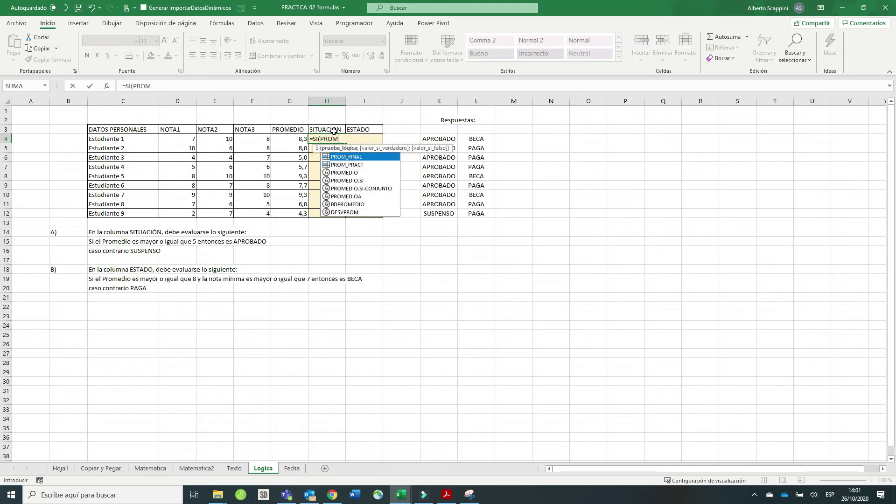
- Enter G4>=5 as the logical test of the SI formula in H4
{"action": "left_click", "coordinate": [289, 138]}
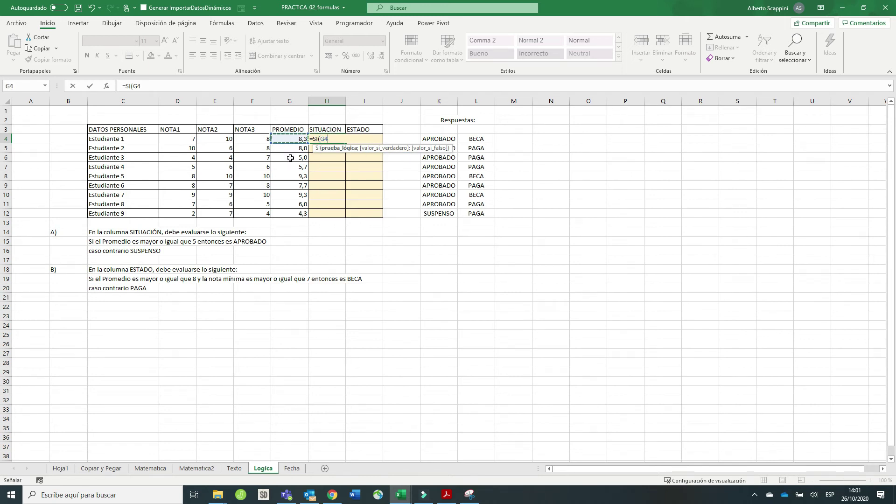
{"action": "type", "text": ">="}
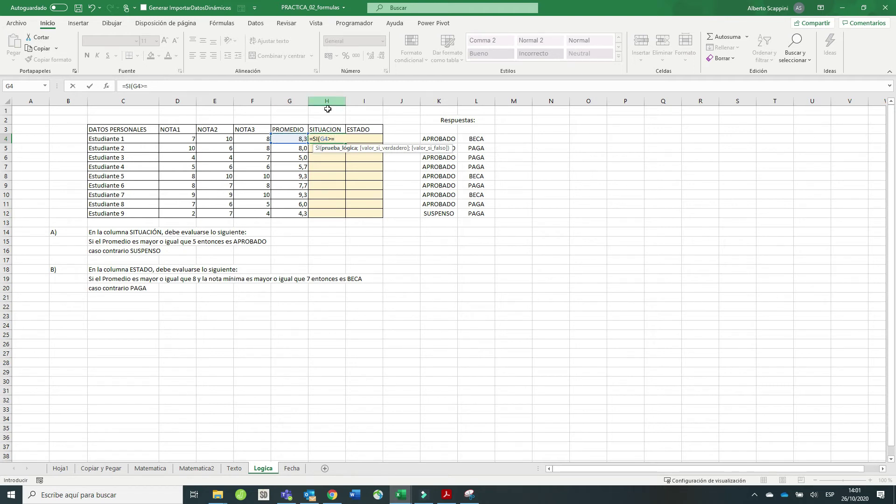
{"action": "left_click", "coordinate": [330, 139]}
{"action": "type", "text": "5"}
- Complete the SI formula in H4 with "APROBADO" as the true value and "SUSPENSO" as the false value, and review it
{"action": "type", "text": ";\"APR"}
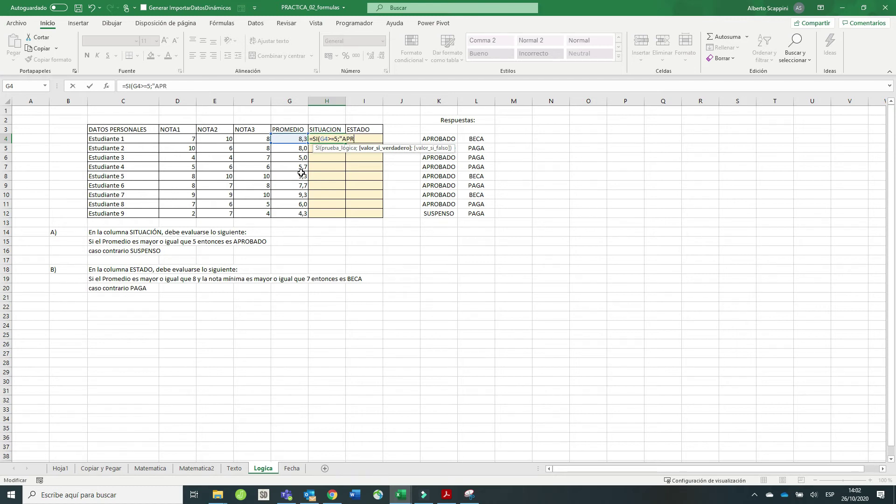
{"action": "type", "text": "OBADO\";"}
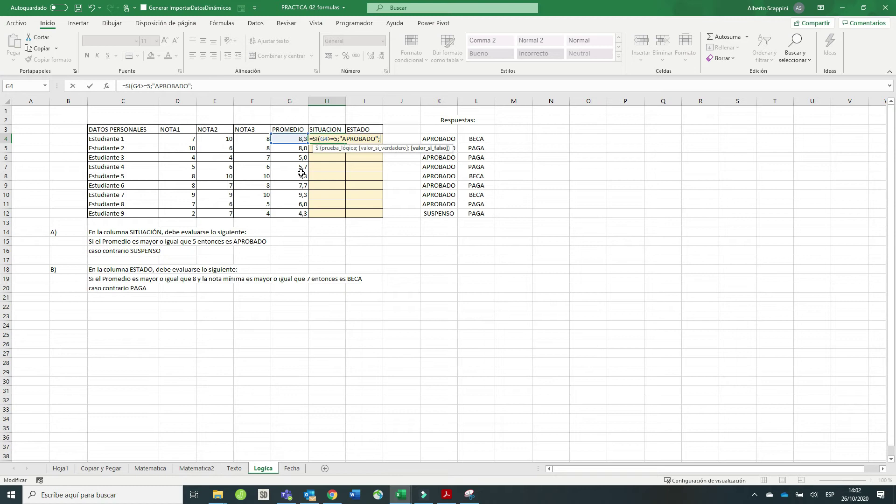
{"action": "type", "text": "\"SUSPENSO\")"}
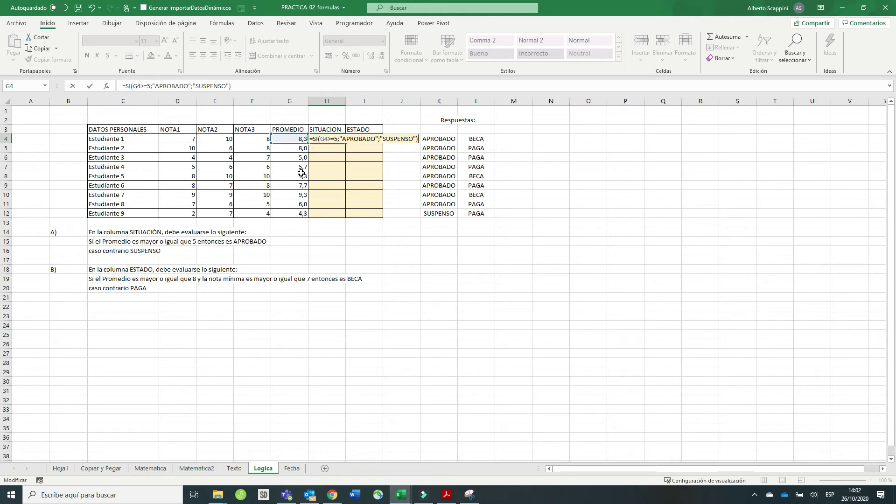
{"action": "key", "text": "Return"}
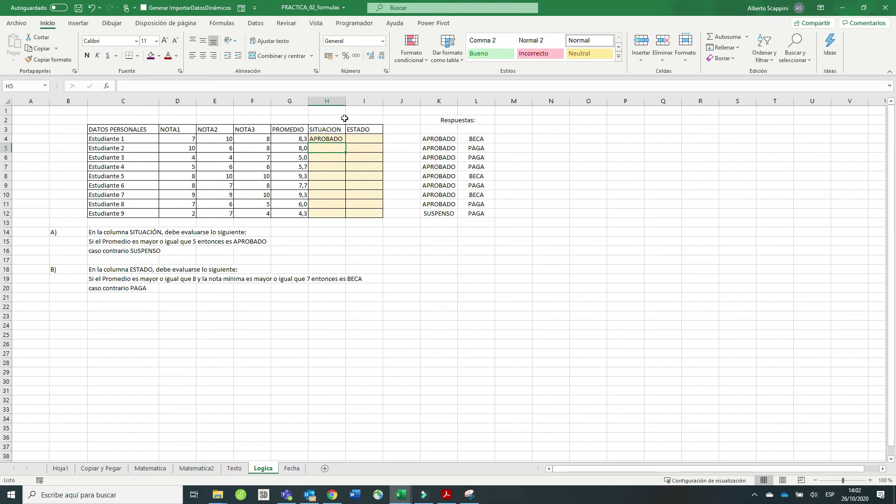
{"action": "left_click", "coordinate": [327, 139]}
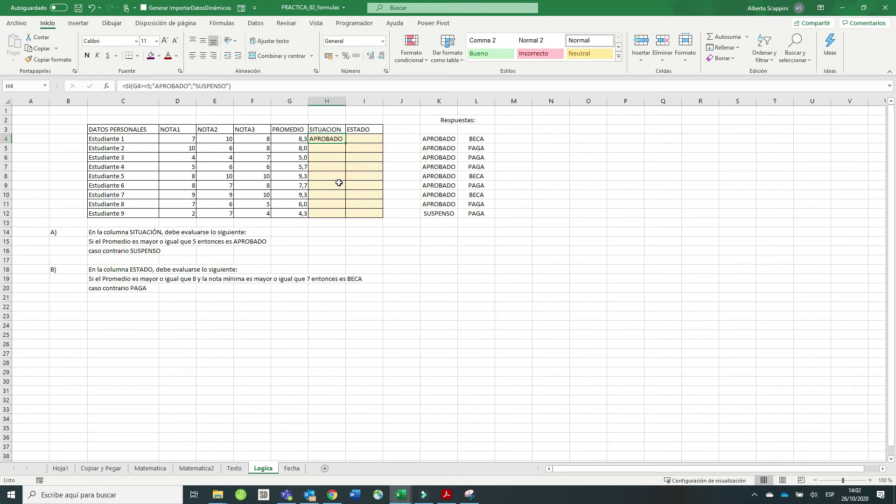
- Review the G4 reference in the SI formula of H4 and fill the formula down to H12
{"action": "left_click", "coordinate": [151, 86]}
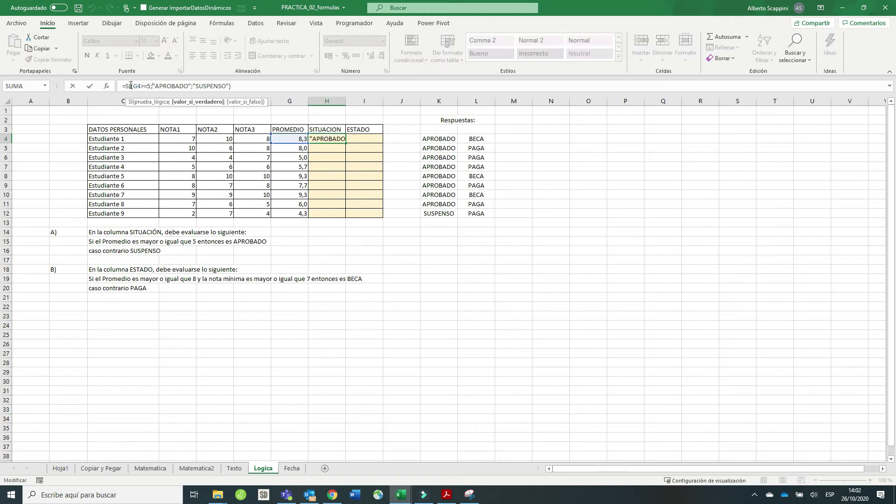
{"action": "double_click", "coordinate": [135, 86]}
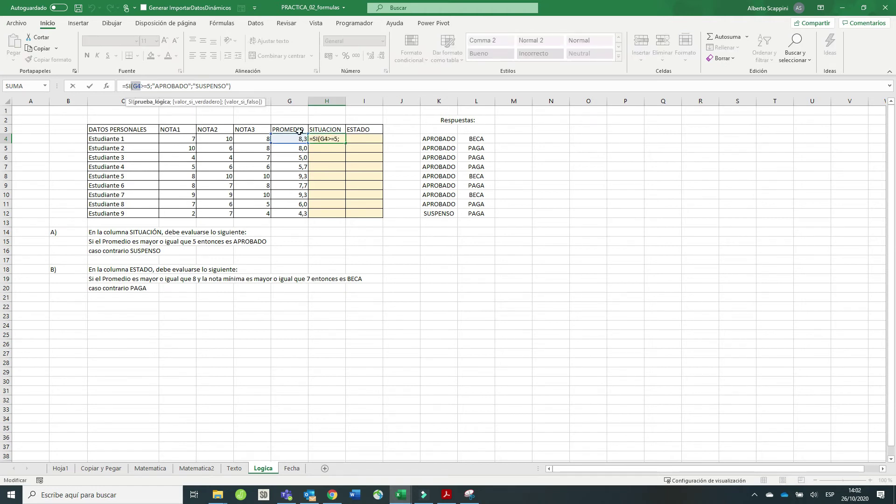
{"action": "key", "text": "ctrl+Return"}
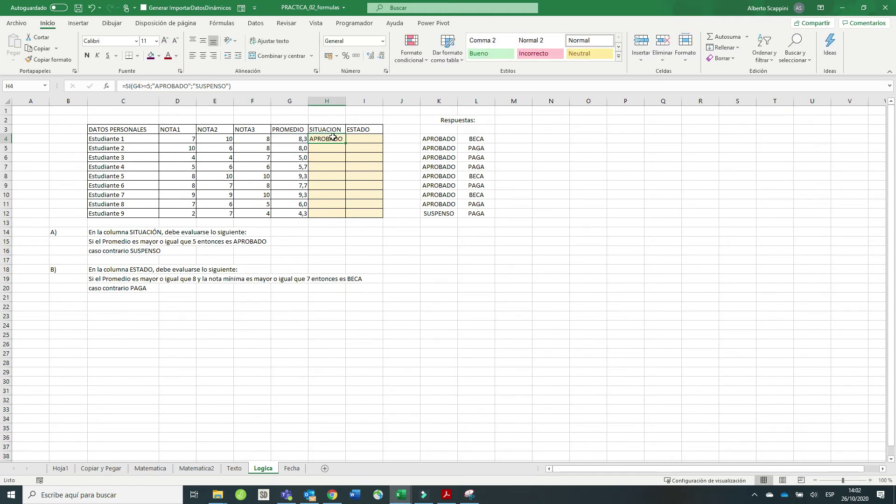
{"action": "left_click_drag", "start_coordinate": [346, 145], "coordinate": [343, 215]}
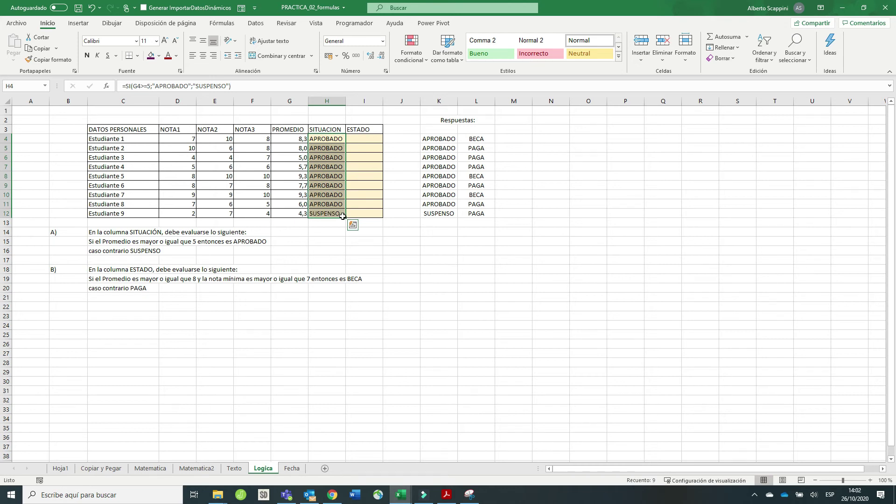
- Compare the relative PROMEDIO reference in the SI formulas of H12 and H4
{"action": "left_click", "coordinate": [326, 215]}
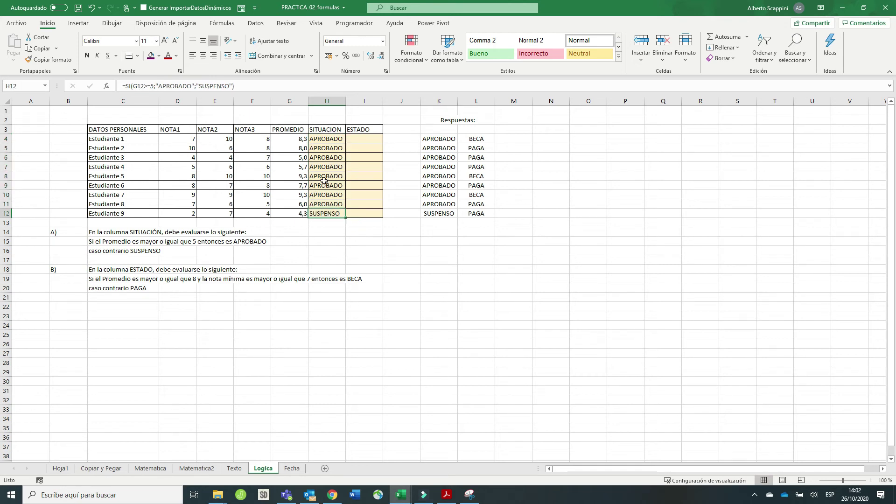
{"action": "left_click", "coordinate": [311, 86]}
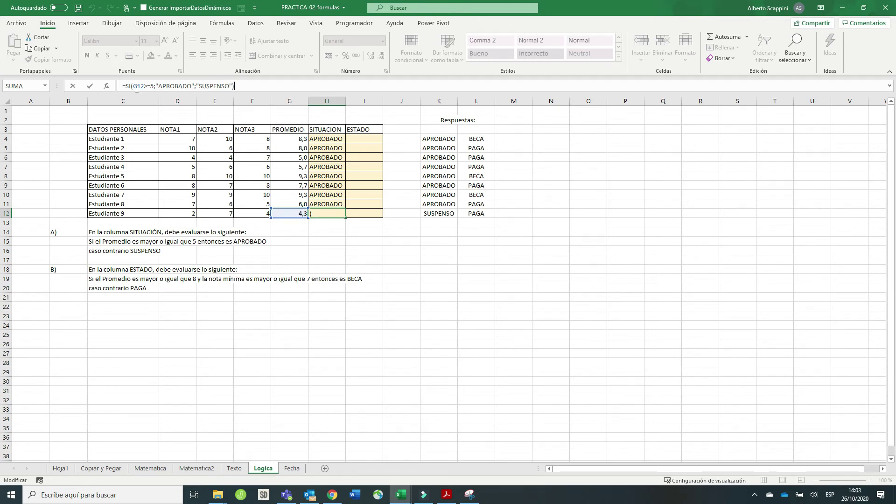
{"action": "left_click_drag", "start_coordinate": [132, 88], "coordinate": [145, 86]}
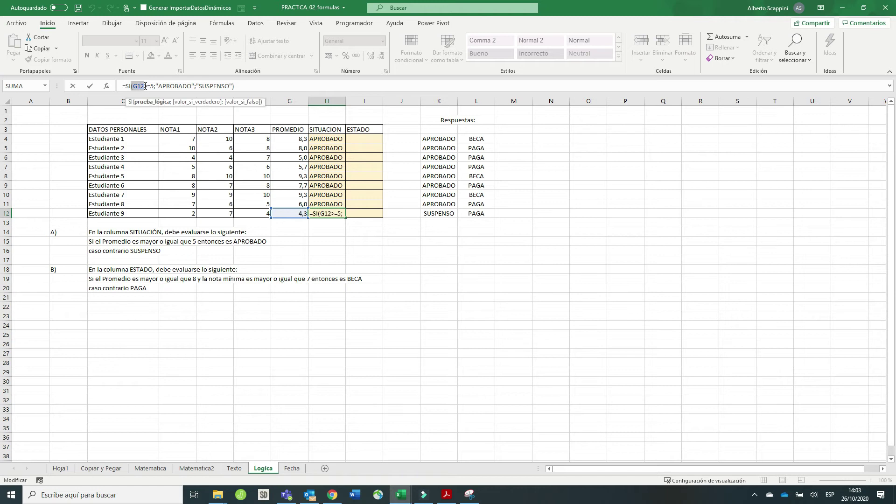
{"action": "left_click", "coordinate": [146, 86]}
{"action": "key", "text": "ctrl+Return"}
{"action": "left_click", "coordinate": [329, 142]}
{"action": "double_click", "coordinate": [329, 141]}
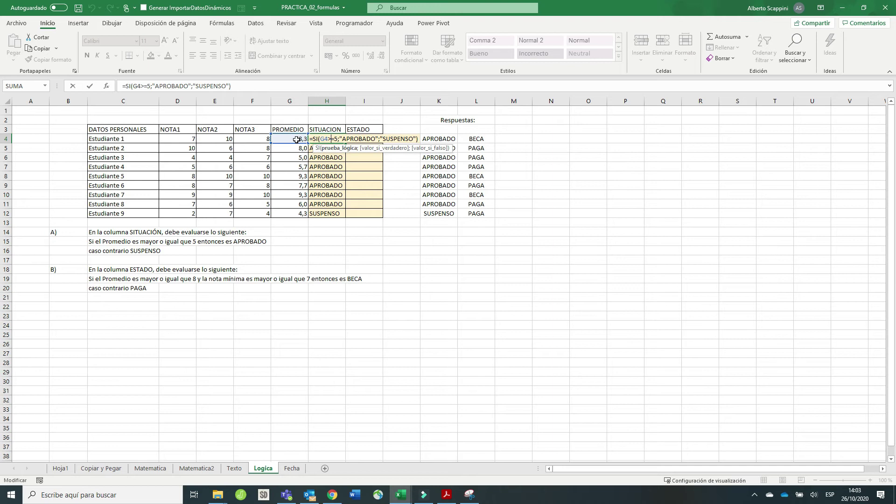
{"action": "key", "text": "Escape"}
{"action": "left_click", "coordinate": [134, 87]}
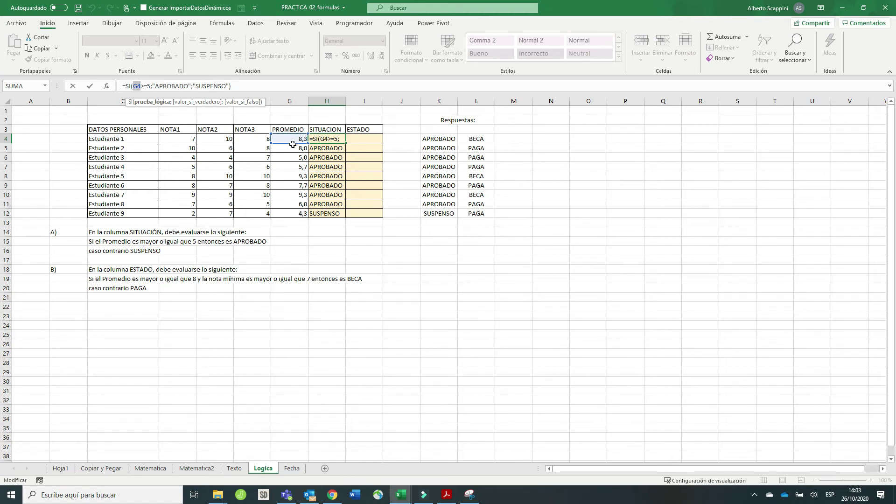
{"action": "key", "text": "Escape"}
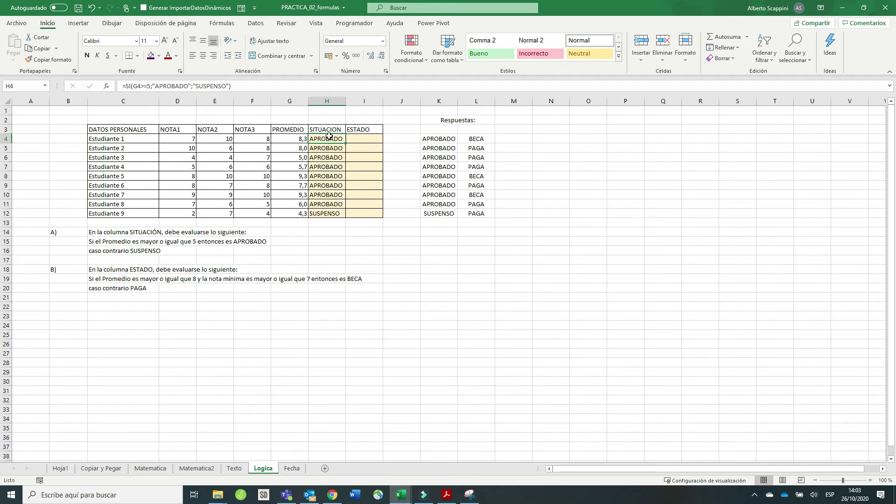
- Make the reference in H4's SI formula absolute as $G$4 and fill the formula down to H12
{"action": "left_click", "coordinate": [141, 87]}
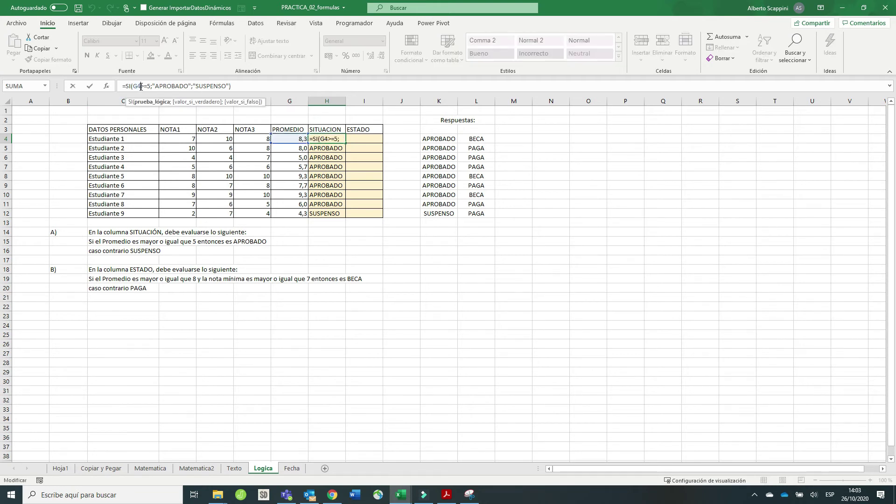
{"action": "left_click", "coordinate": [135, 86]}
{"action": "type", "text": "$"}
{"action": "left_click", "coordinate": [141, 87]}
{"action": "type", "text": "$"}
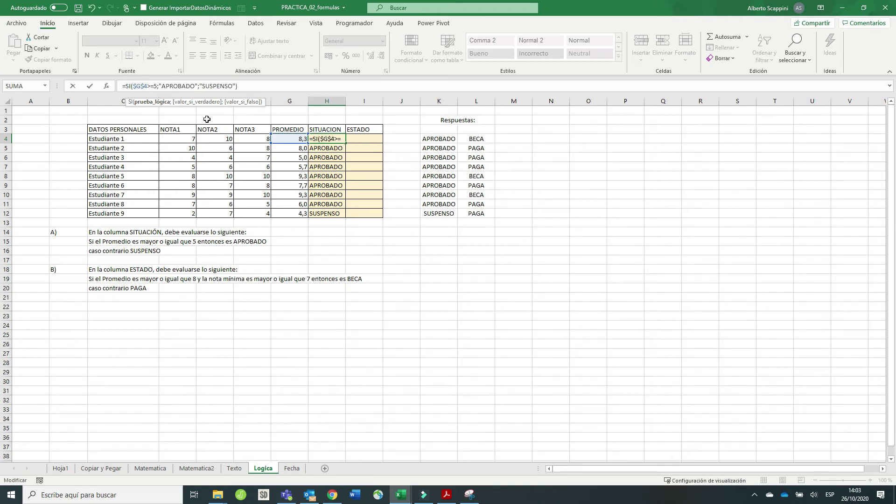
{"action": "key", "text": "Return"}
{"action": "left_click", "coordinate": [326, 137]}
{"action": "left_click_drag", "start_coordinate": [347, 142], "coordinate": [341, 216]}
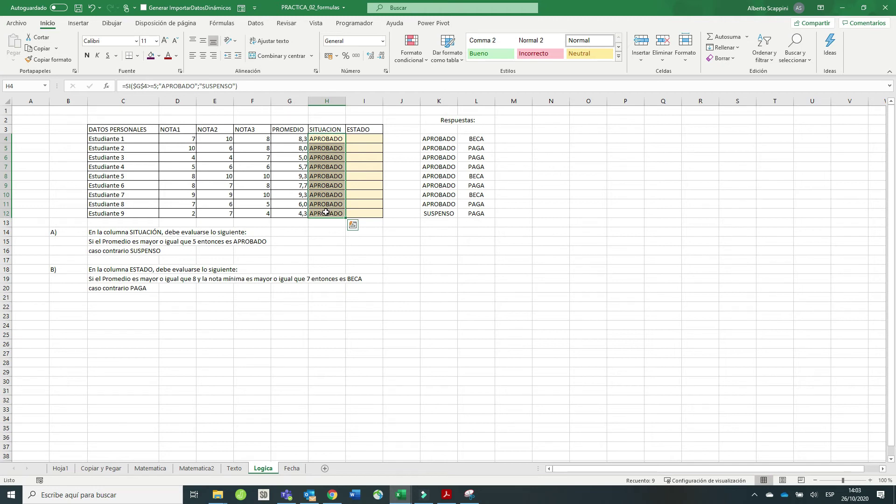
- Examine the absolute $G$4 reference in H12's SI formula against the grades and average of Estudiante 9
{"action": "left_click_drag", "start_coordinate": [186, 212], "coordinate": [279, 214]}
{"action": "left_click", "coordinate": [337, 212]}
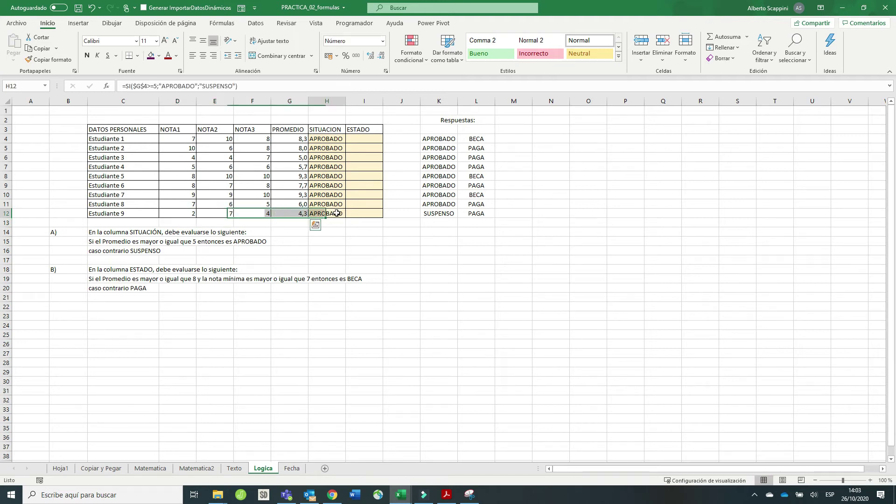
{"action": "left_click", "coordinate": [256, 87]}
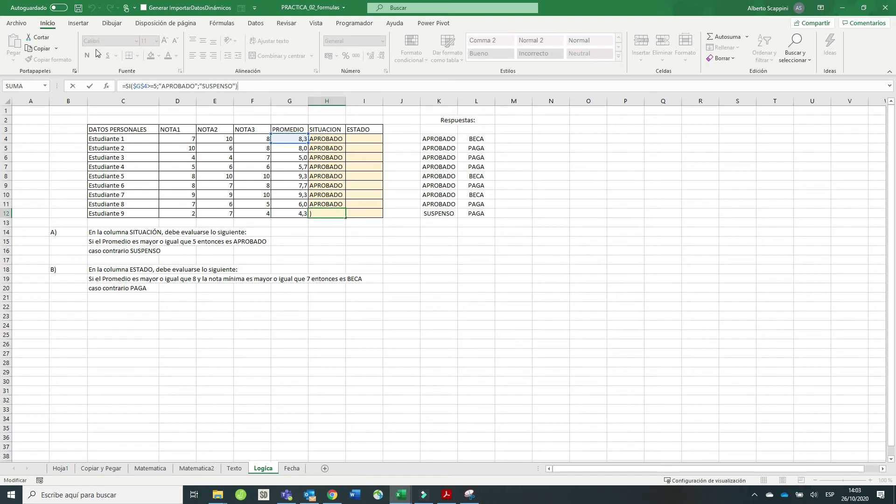
{"action": "left_click", "coordinate": [135, 87]}
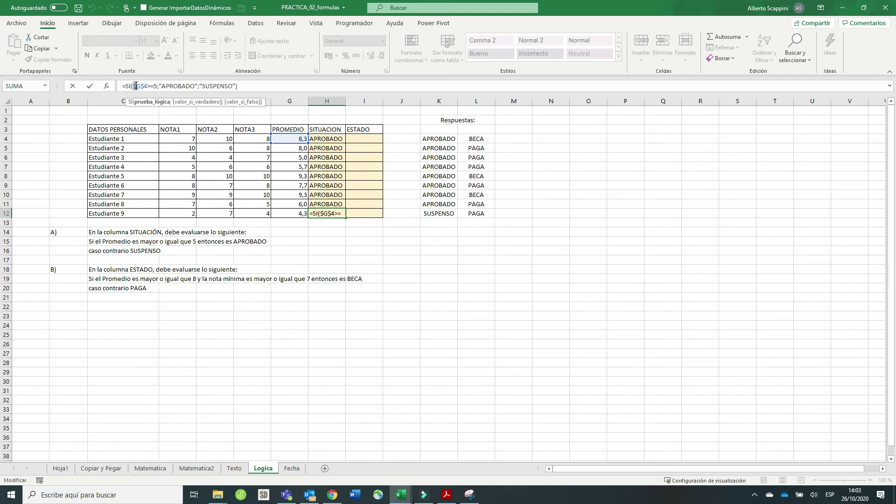
{"action": "left_click_drag", "start_coordinate": [289, 194], "coordinate": [290, 205]}
{"action": "key", "text": "Escape"}
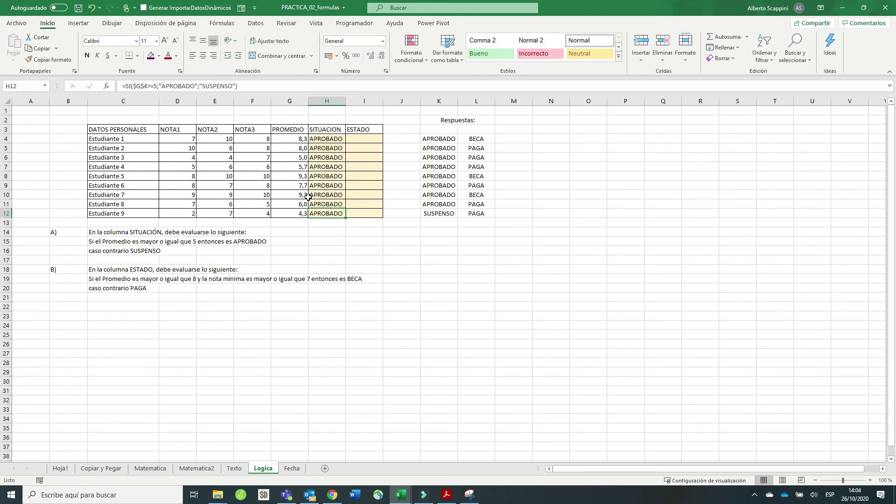
{"action": "key", "text": "F2"}
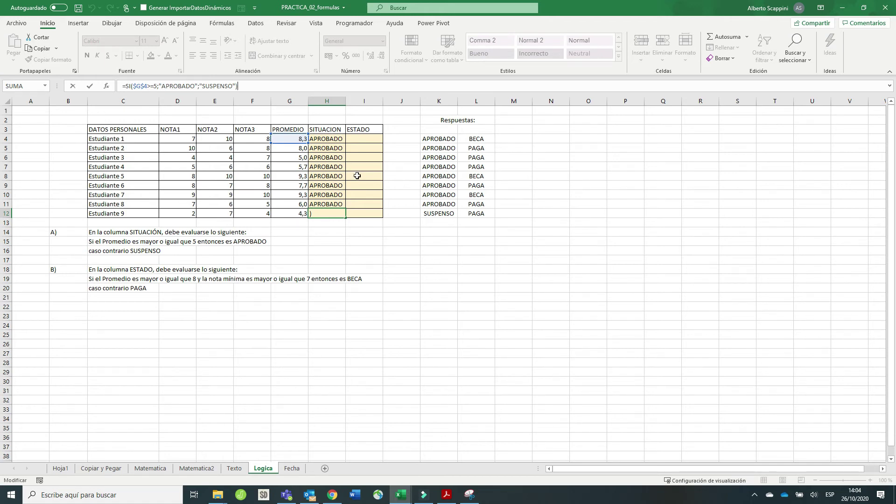
{"action": "left_click", "coordinate": [143, 86]}
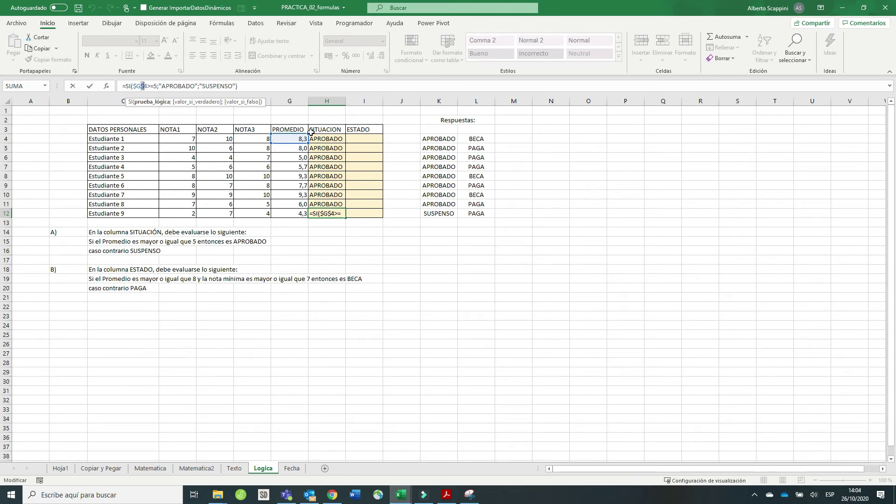
{"action": "key", "text": "ctrl+Return"}
- Undo the absolute-reference edit in H4 and the SITUACION formula fills below it
{"action": "left_click", "coordinate": [92, 9]}
{"action": "left_click", "coordinate": [93, 11]}
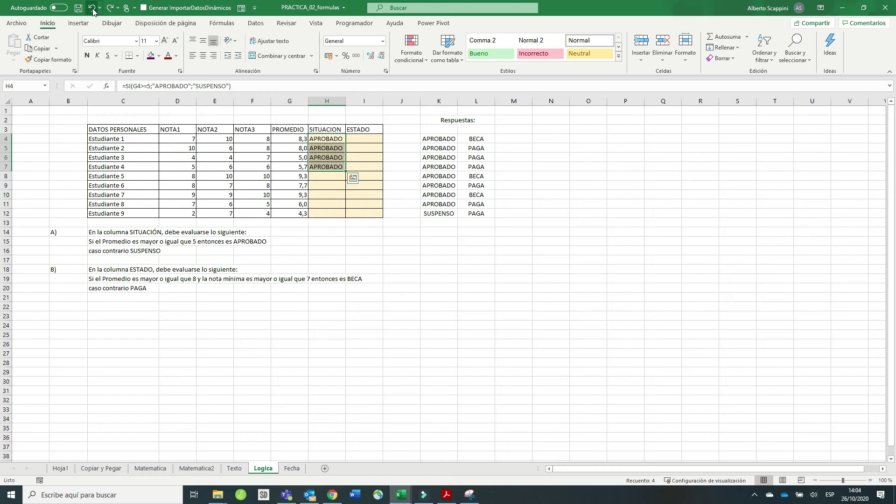
- Read the ESTADO rule in exercise B and begin a Y formula in I4 with G4>=8 as its first condition
{"action": "left_click", "coordinate": [359, 138]}
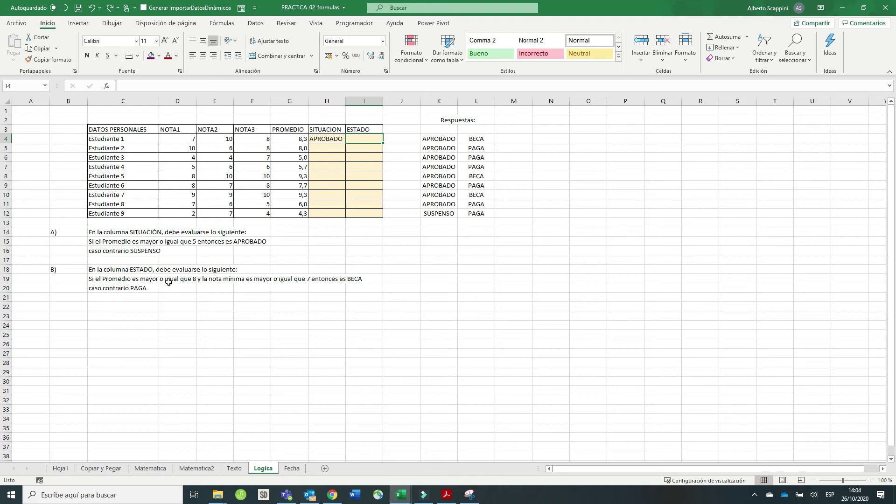
{"action": "left_click", "coordinate": [195, 287]}
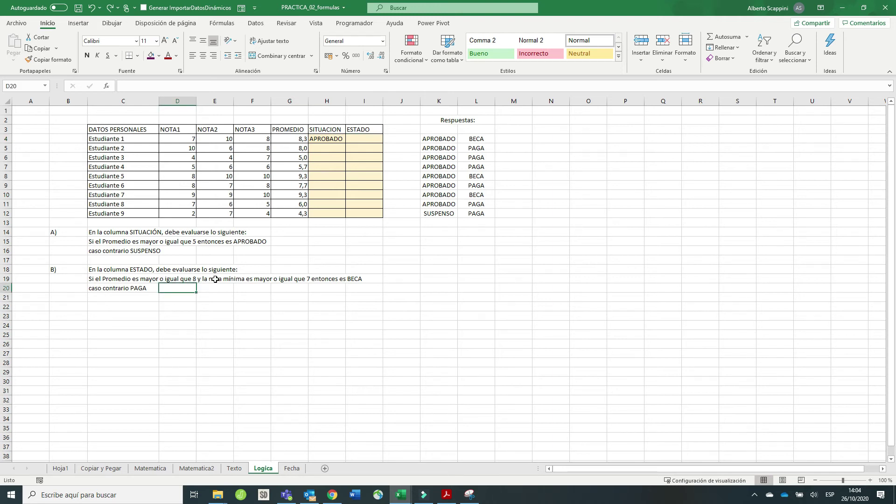
{"action": "left_click", "coordinate": [215, 280]}
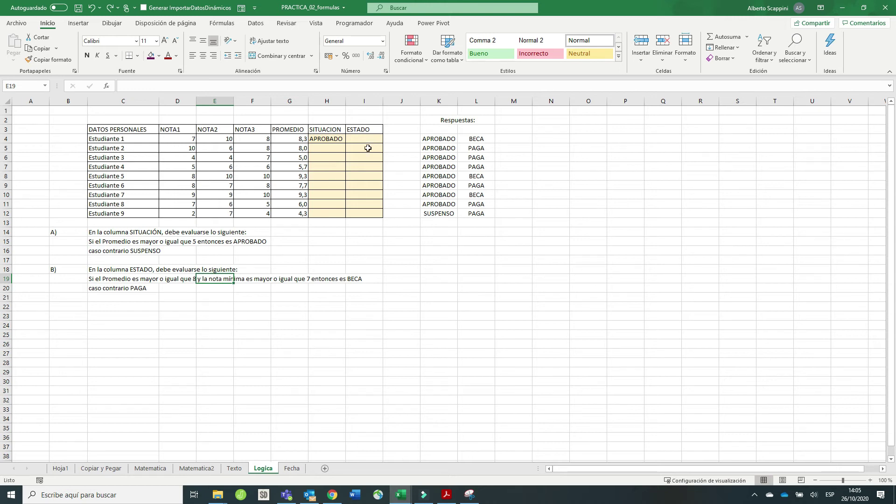
{"action": "left_click", "coordinate": [101, 279]}
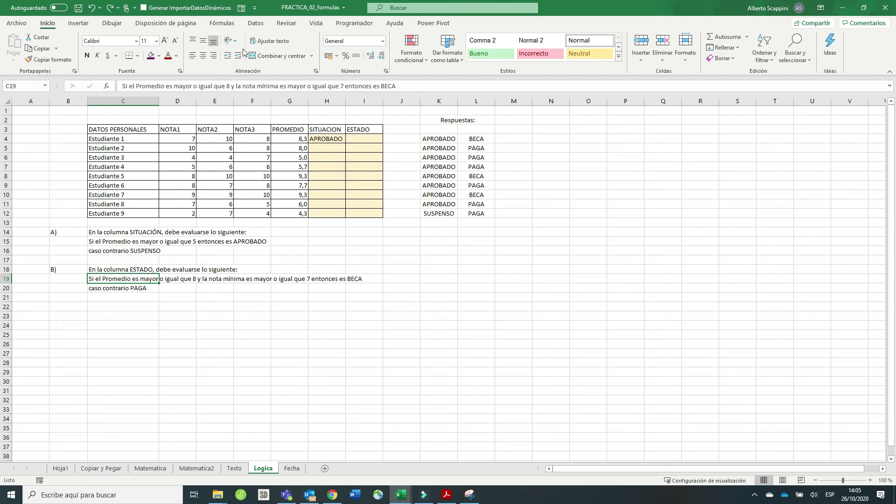
{"action": "left_click", "coordinate": [374, 139]}
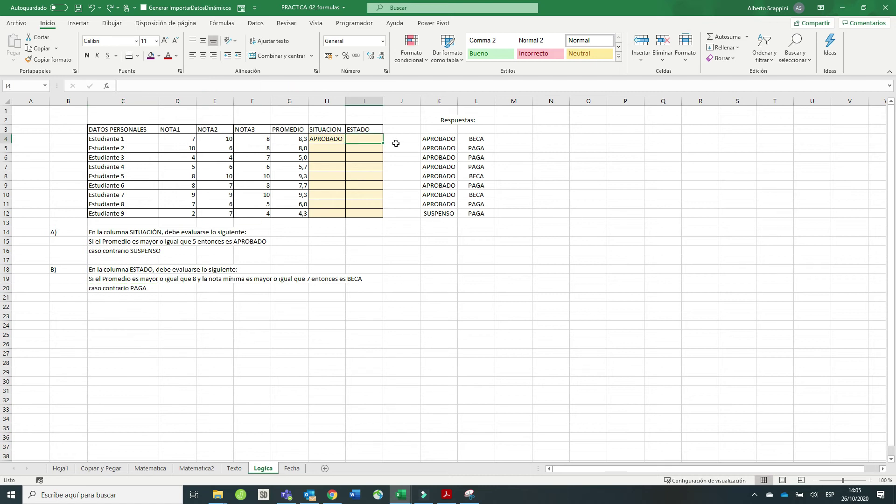
{"action": "type", "text": "="}
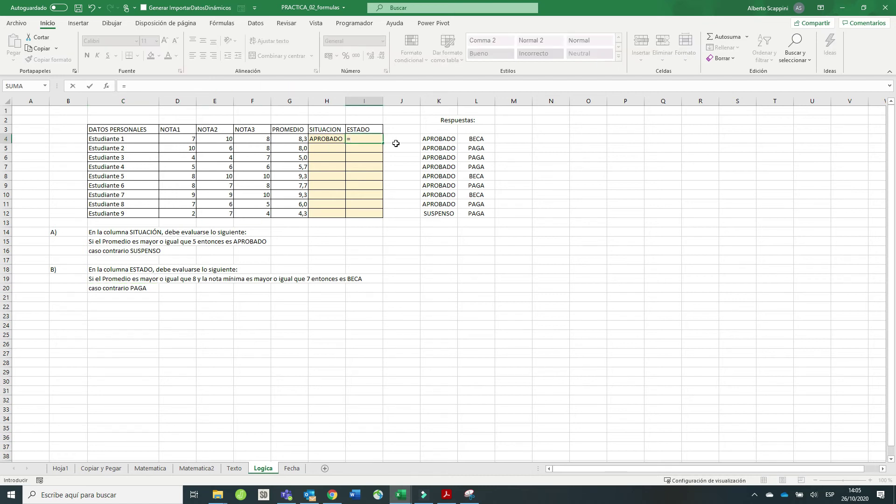
{"action": "type", "text": "Y"}
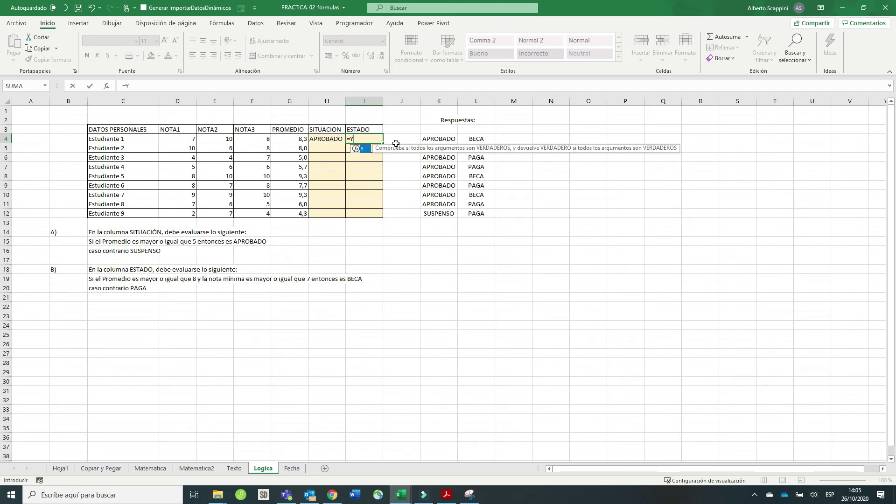
{"action": "type", "text": "("}
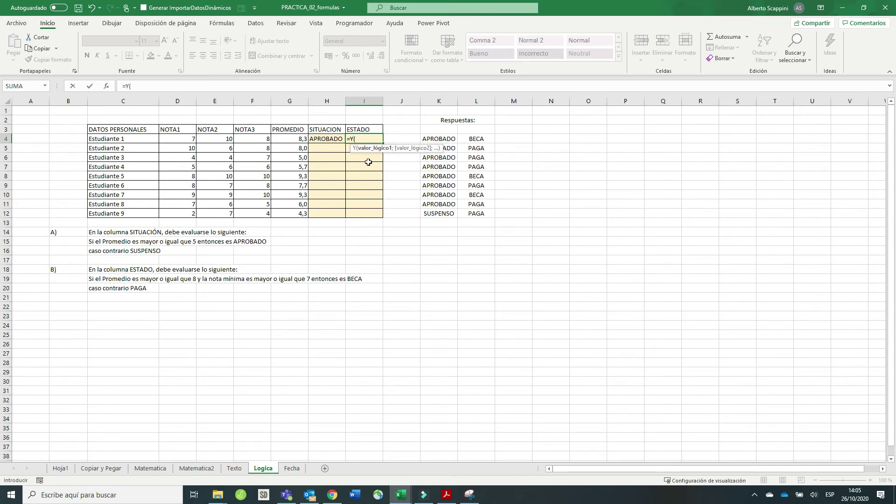
{"action": "left_click", "coordinate": [296, 137]}
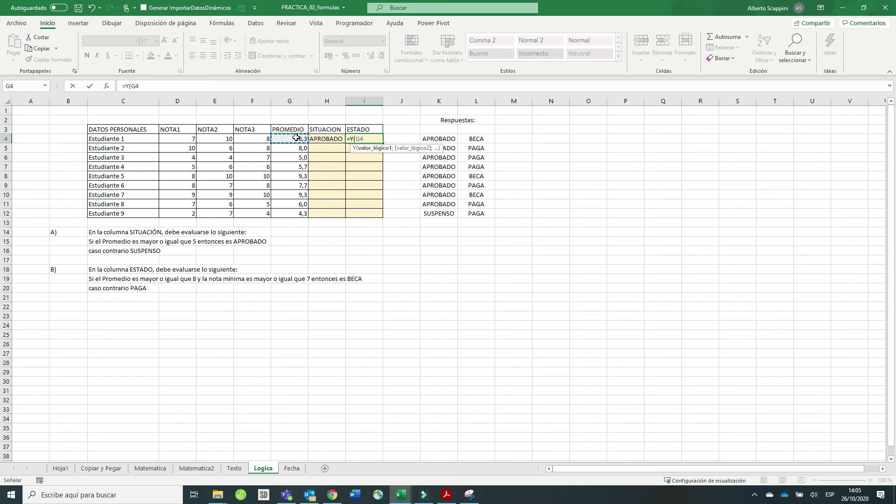
{"action": "type", "text": ">=8;"}
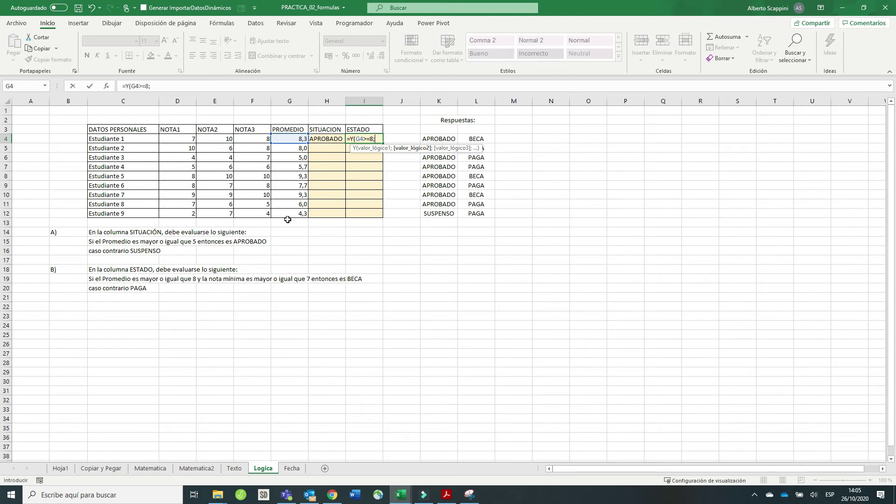
- Add MIN(D4:F4)>=7 as the second condition of the Y formula in I4 and enter it
{"action": "type", "text": "MIN"}
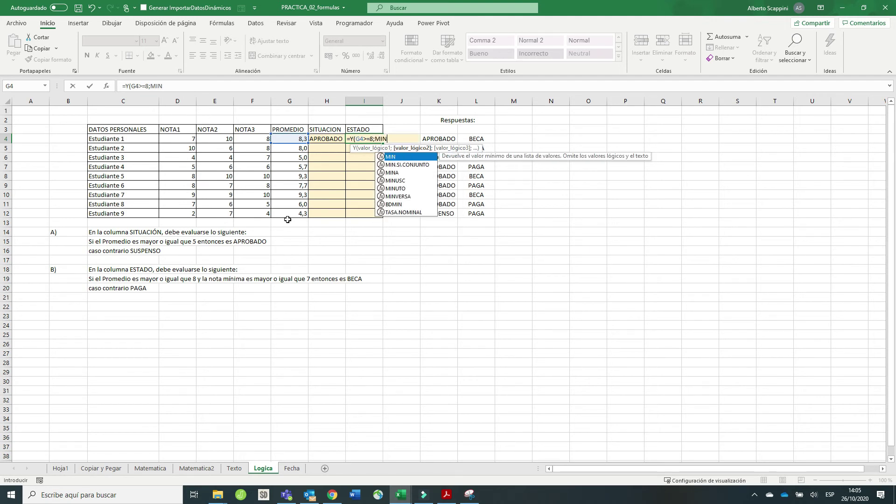
{"action": "type", "text": "("}
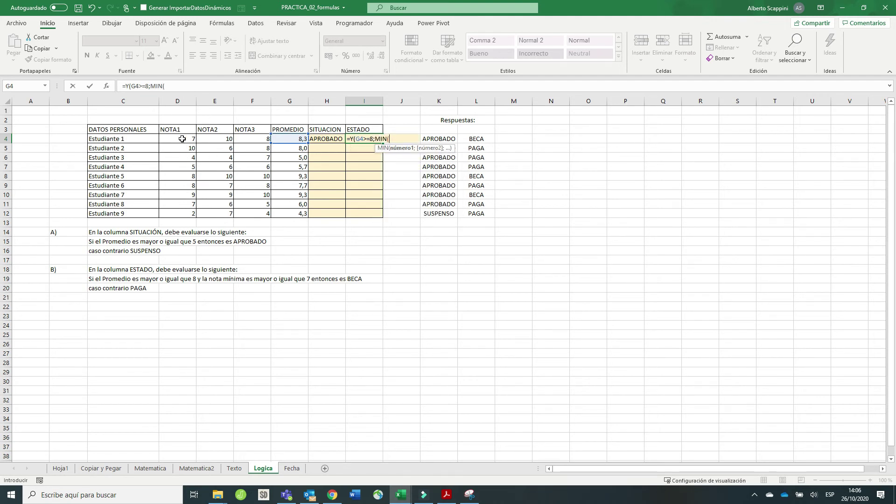
{"action": "left_click_drag", "start_coordinate": [182, 138], "coordinate": [241, 139]}
{"action": "type", "text": ")"}
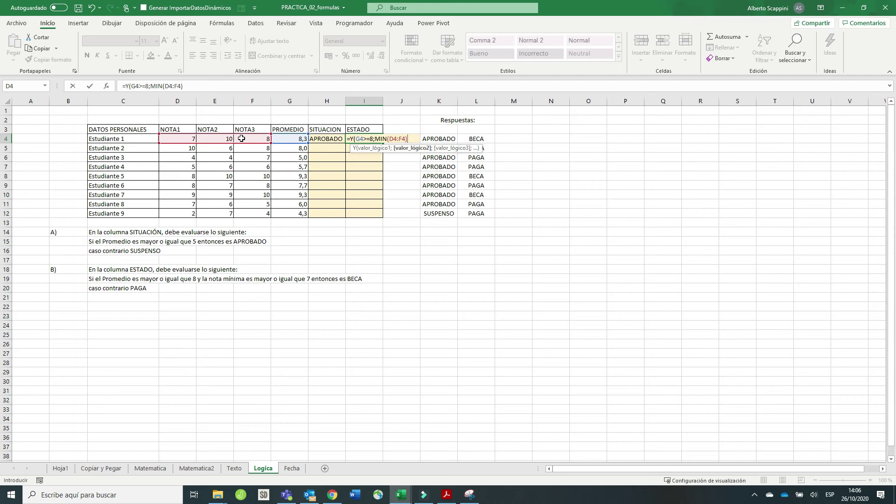
{"action": "type", "text": ">=7)"}
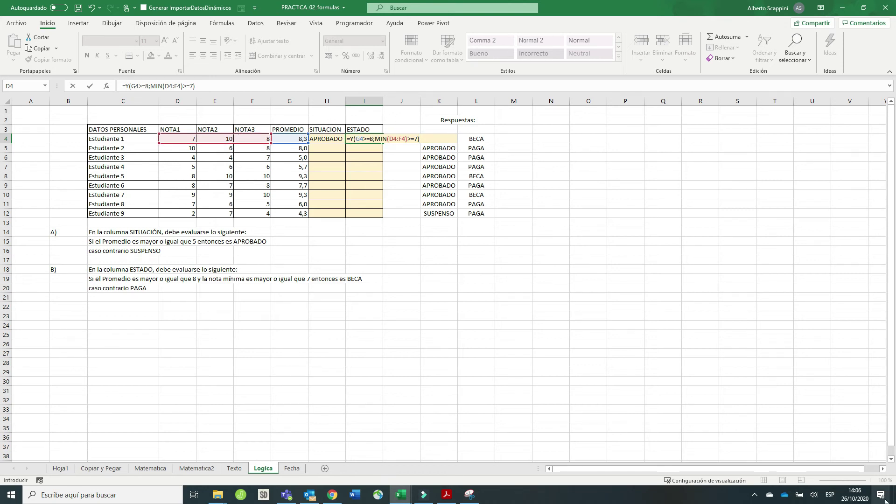
{"action": "key", "text": "Return"}
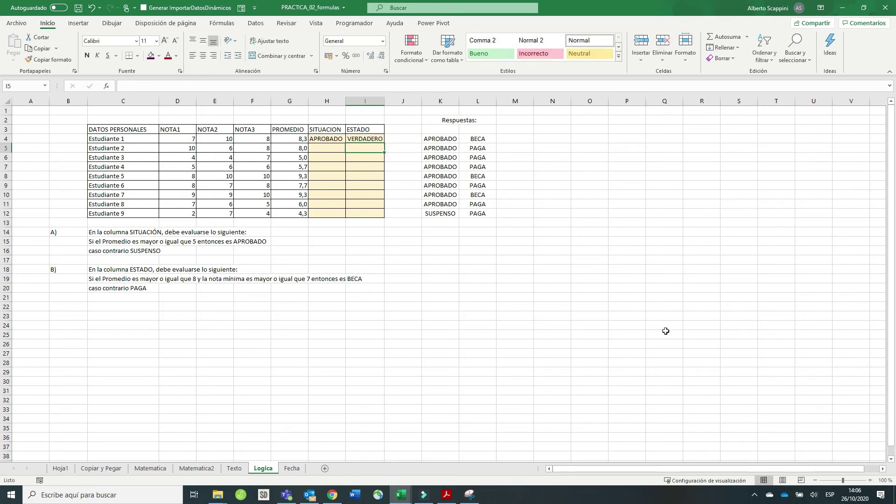
- Examine the two conditions of the Y formula in I4 and the remaining ESTADO rule in C20
{"action": "left_click", "coordinate": [870, 480]}
{"action": "left_click", "coordinate": [870, 480]}
{"action": "left_click", "coordinate": [870, 480]}
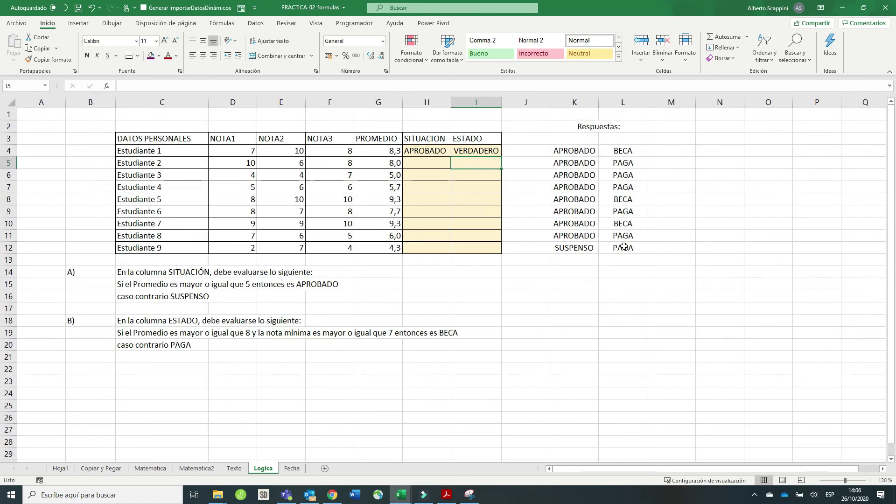
{"action": "left_click", "coordinate": [487, 153]}
{"action": "double_click", "coordinate": [487, 153]}
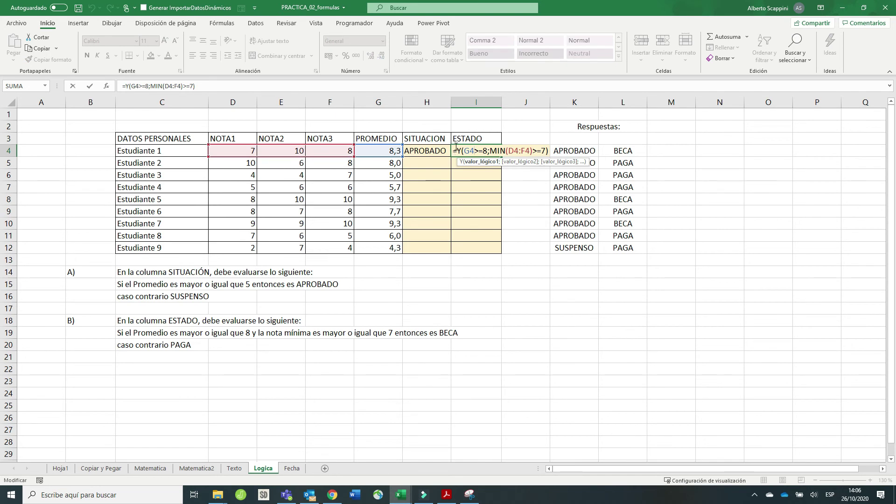
{"action": "left_click_drag", "start_coordinate": [456, 151], "coordinate": [533, 154]}
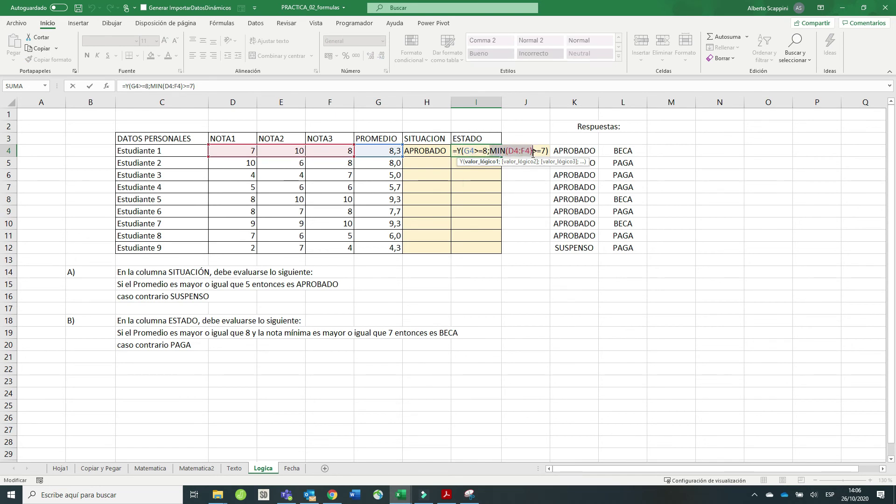
{"action": "left_click", "coordinate": [466, 151]}
{"action": "left_click_drag", "start_coordinate": [466, 152], "coordinate": [548, 153]}
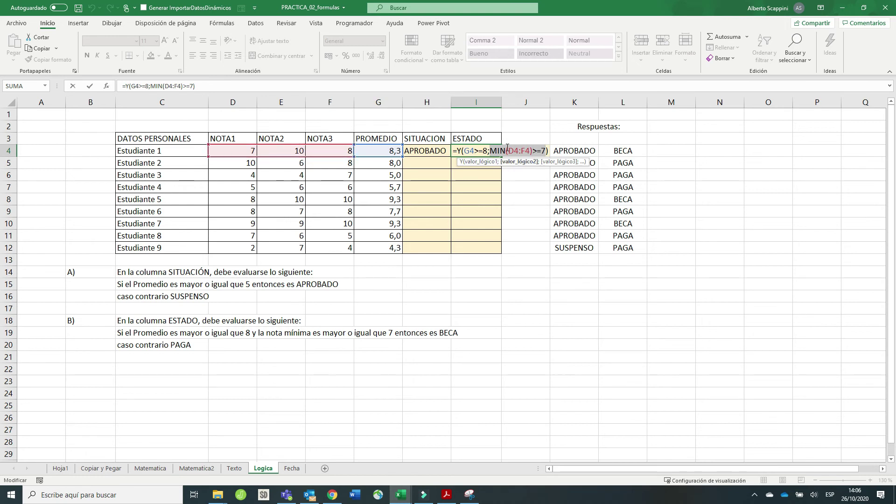
{"action": "left_click", "coordinate": [490, 151]}
{"action": "left_click_drag", "start_coordinate": [490, 151], "coordinate": [532, 152]}
{"action": "key", "text": "Return"}
{"action": "key", "text": "Return"}
{"action": "left_click", "coordinate": [480, 151]}
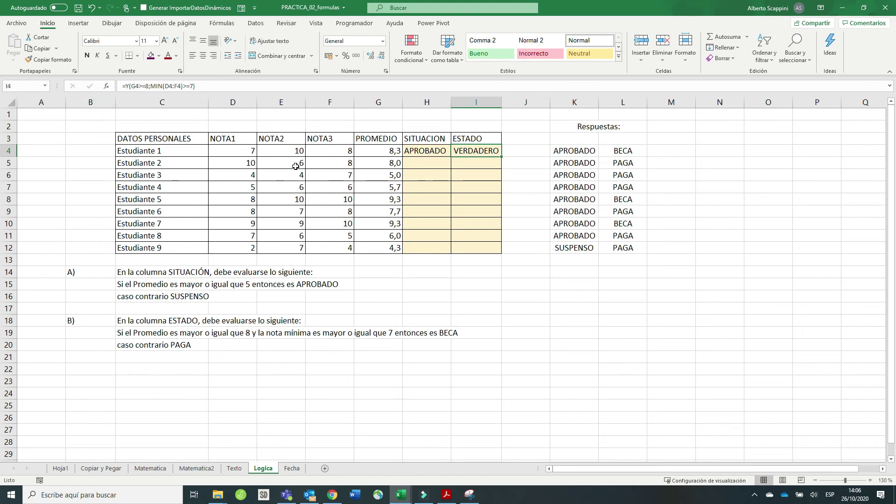
{"action": "left_click", "coordinate": [183, 345]}
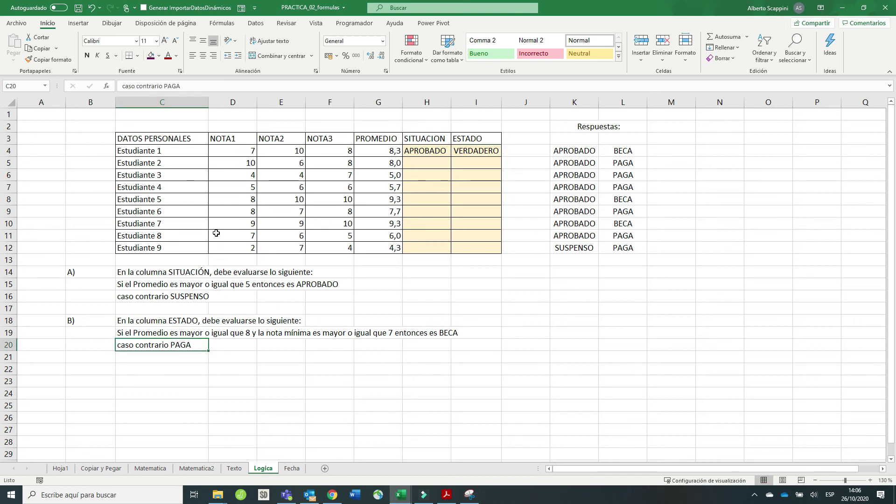
- Wrap the Y formula in I4 inside an SI function as its logical test
{"action": "left_click", "coordinate": [490, 152]}
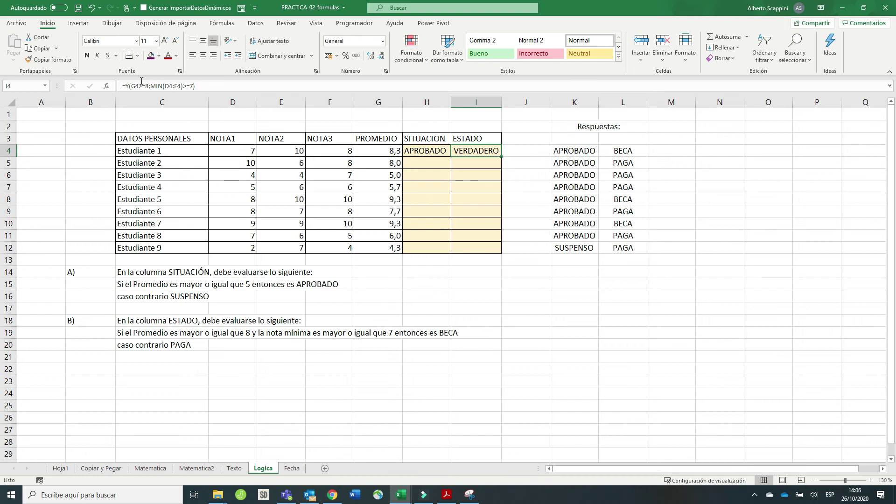
{"action": "left_click_drag", "start_coordinate": [124, 88], "coordinate": [199, 88]}
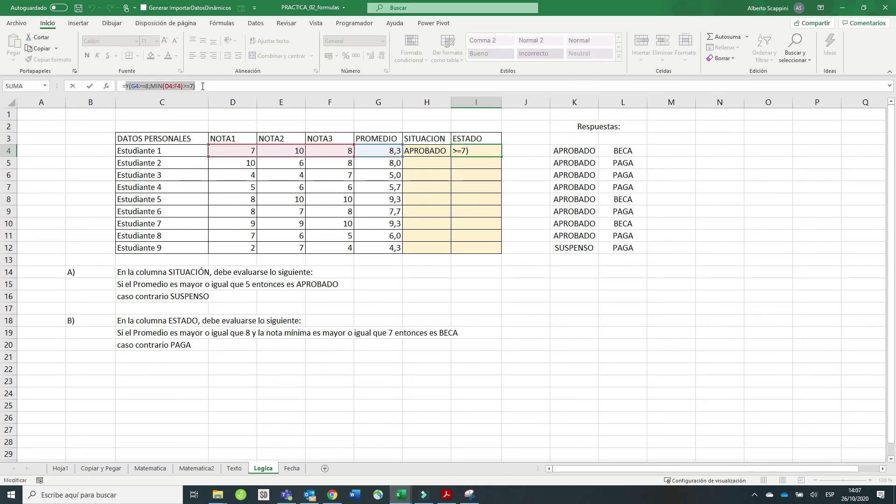
{"action": "left_click", "coordinate": [125, 87]}
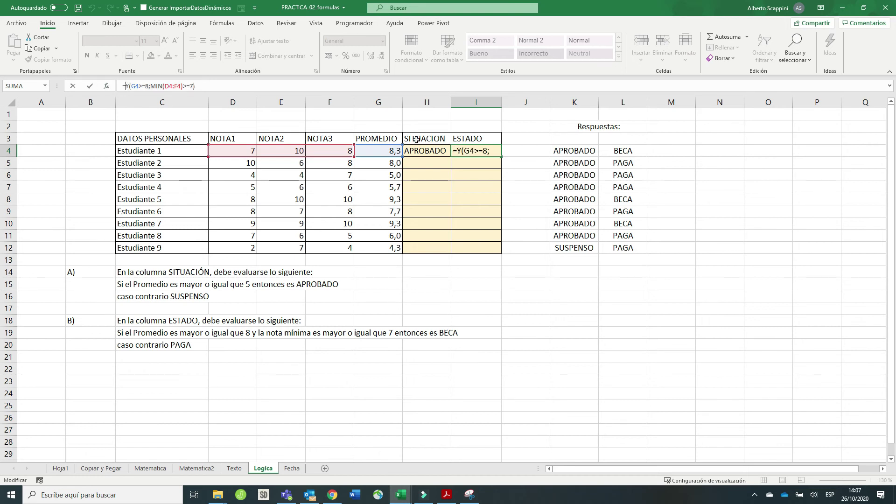
{"action": "type", "text": "SI"}
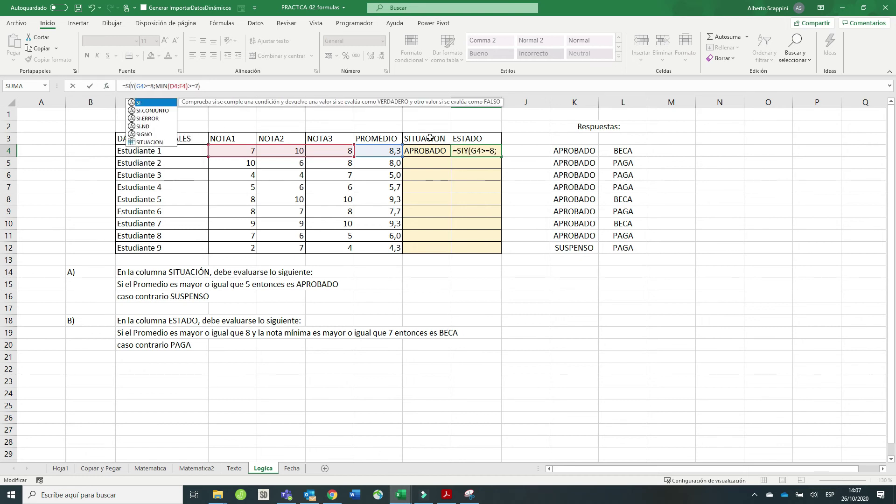
{"action": "type", "text": "("}
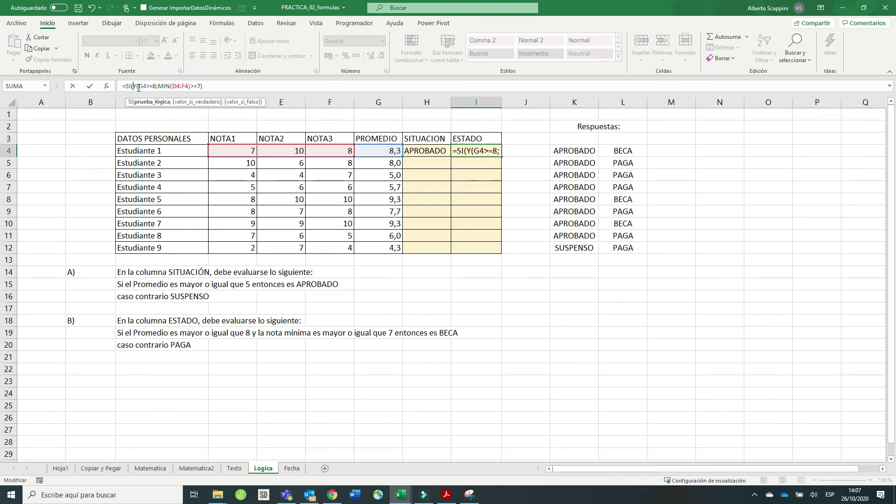
{"action": "left_click_drag", "start_coordinate": [209, 86], "coordinate": [133, 87]}
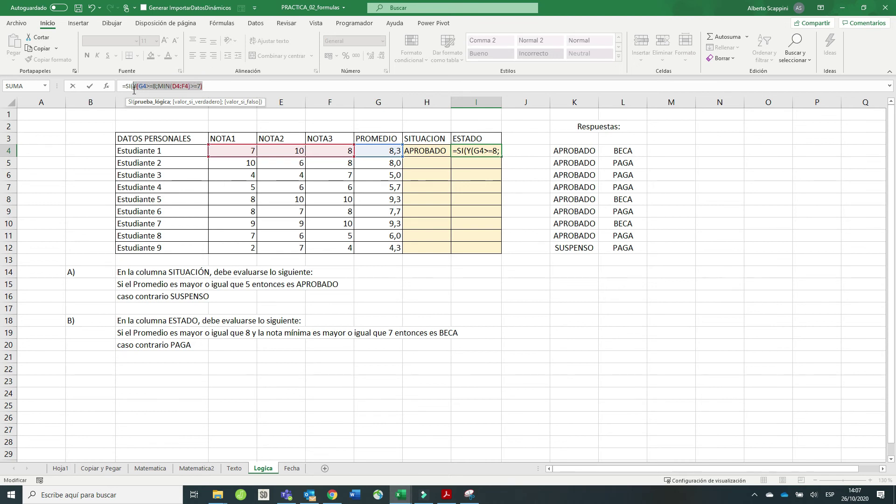
{"action": "left_click", "coordinate": [213, 84]}
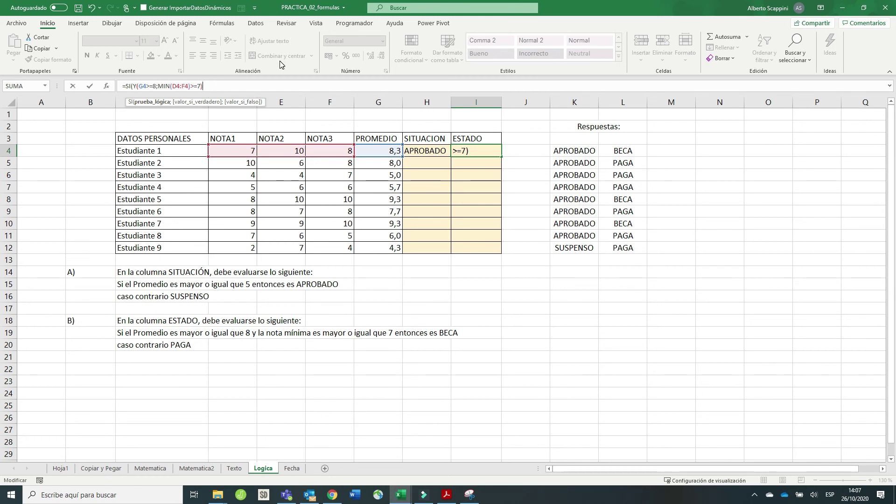
- Complete the SI formula in I4 with "BECA" as the true result and "PAGA" as the false result, and enter it
{"action": "type", "text": ";\"BECA"}
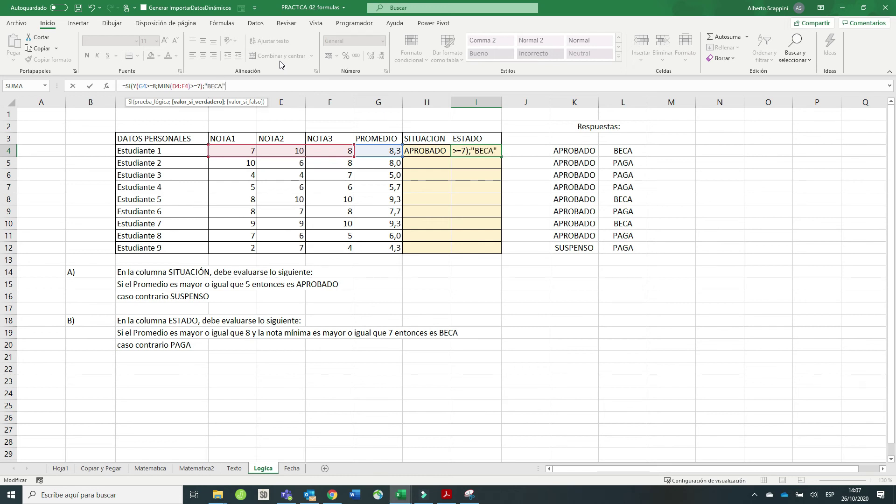
{"action": "type", "text": "\";\""}
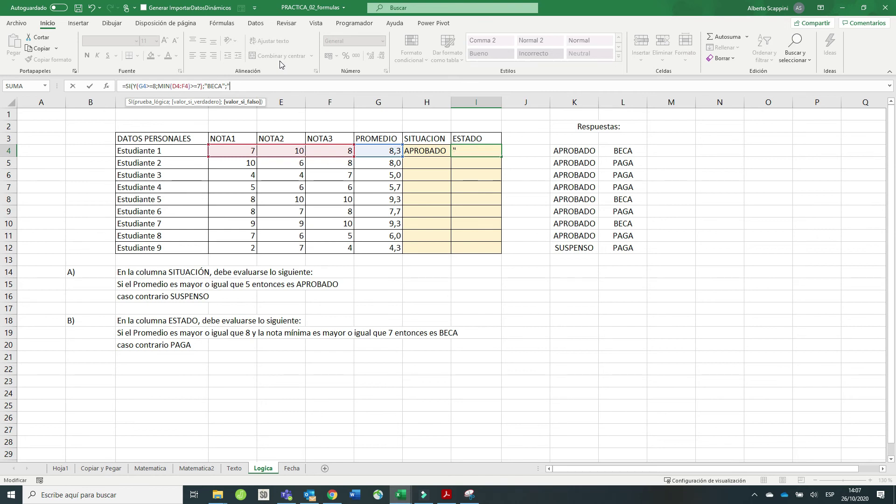
{"action": "type", "text": "pa"}
{"action": "key", "text": "BackSpace"}
{"action": "key", "text": "BackSpace"}
{"action": "type", "text": "PAGA"}
{"action": "key", "text": "Return"}
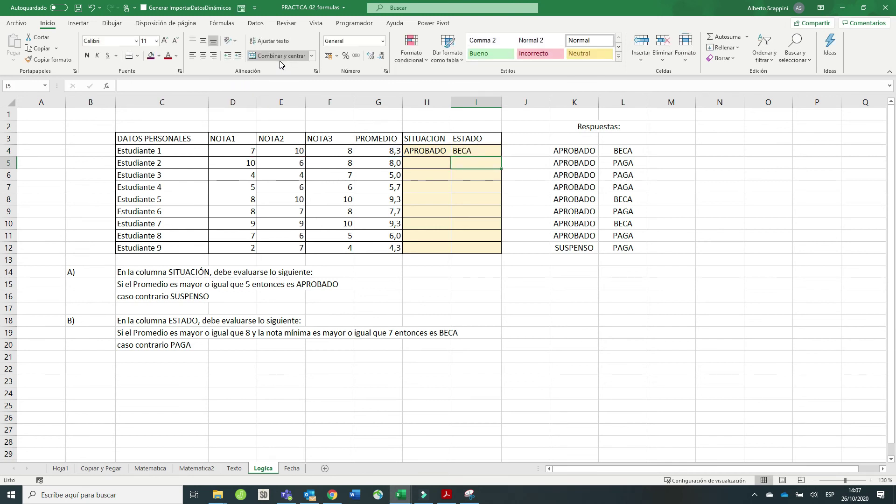
- Fill the ESTADO formula from I4 down to I12
{"action": "left_click", "coordinate": [477, 152]}
{"action": "left_click_drag", "start_coordinate": [498, 154], "coordinate": [498, 249]}
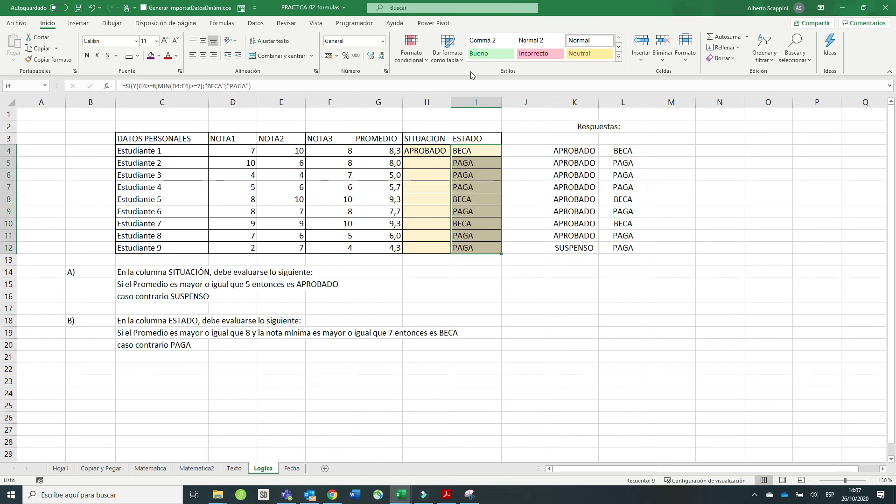
{"action": "left_click", "coordinate": [465, 199]}
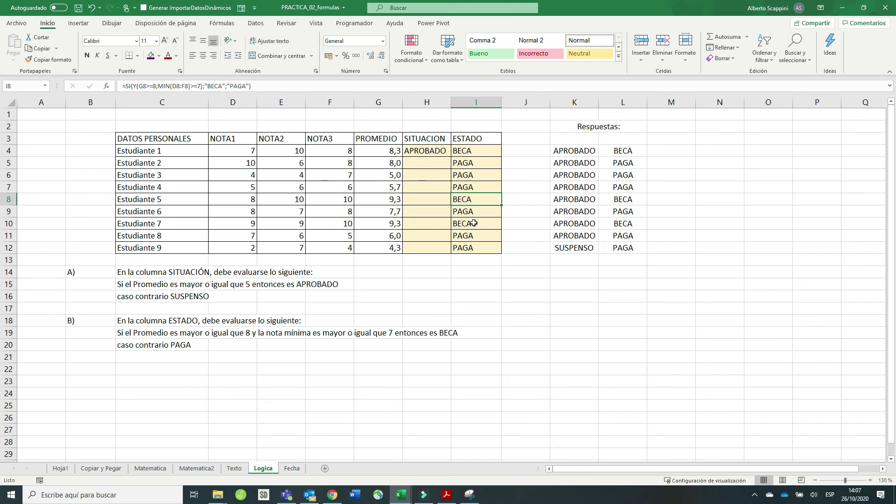
- Examine the nested SI and Y arguments of the ESTADO formula in I4, leaving it unchanged
{"action": "left_click", "coordinate": [475, 152]}
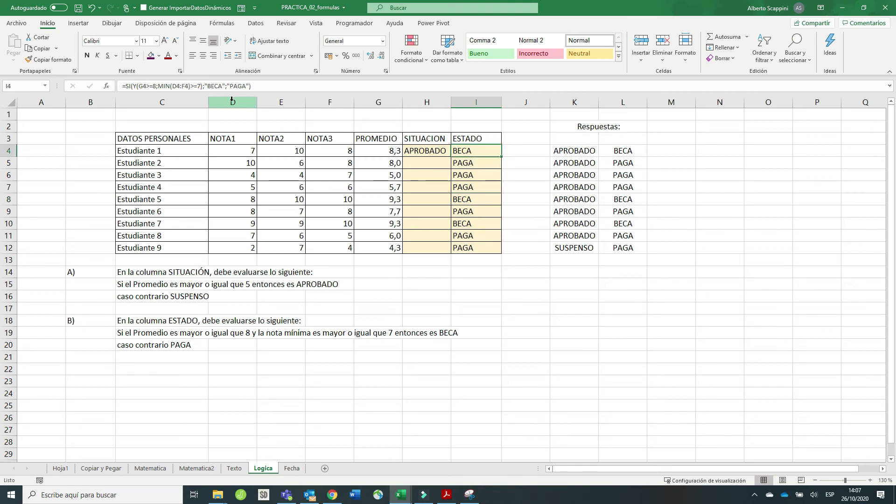
{"action": "double_click", "coordinate": [481, 151]}
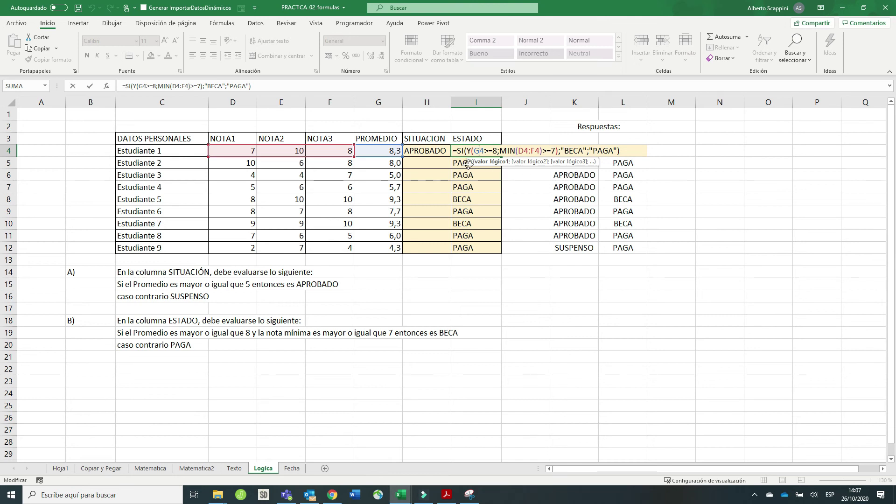
{"action": "key", "text": "Left"}
{"action": "key", "text": "Left"}
{"action": "key", "text": "Left"}
{"action": "key", "text": "Left"}
{"action": "key", "text": "Left"}
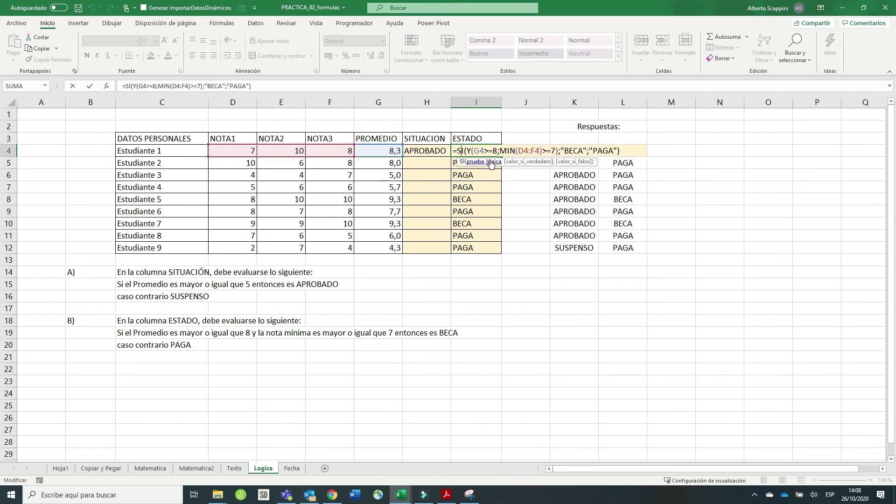
{"action": "key", "text": "ctrl+Return"}
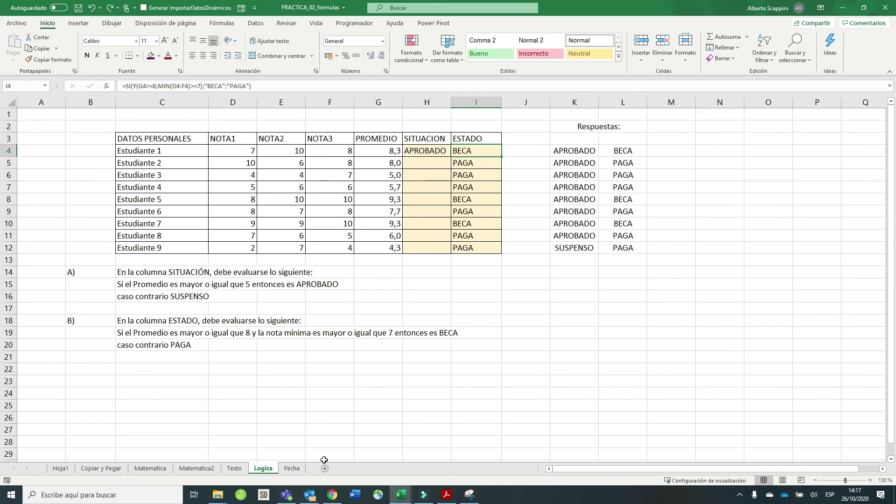
- On the Fecha sheet, enter =DIA(B3) in C3 to extract the day of the month
{"action": "left_click", "coordinate": [290, 471]}
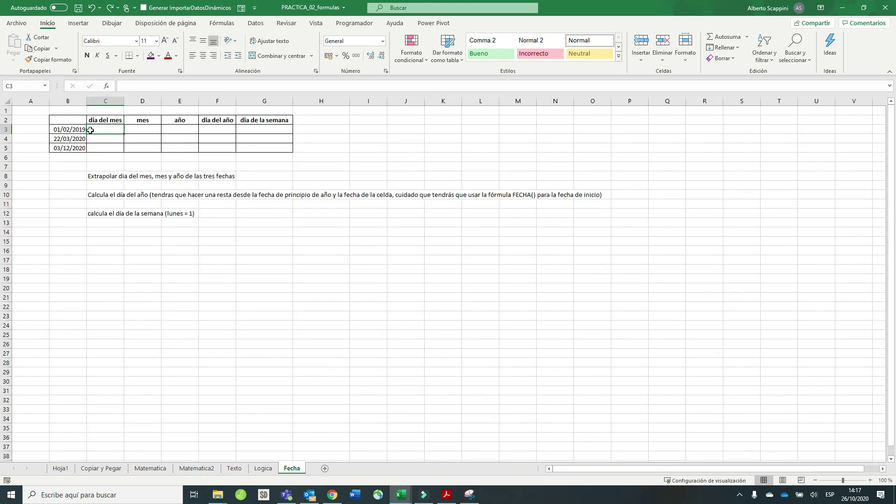
{"action": "left_click_drag", "start_coordinate": [79, 129], "coordinate": [78, 148]}
{"action": "left_click_drag", "start_coordinate": [111, 121], "coordinate": [241, 148]}
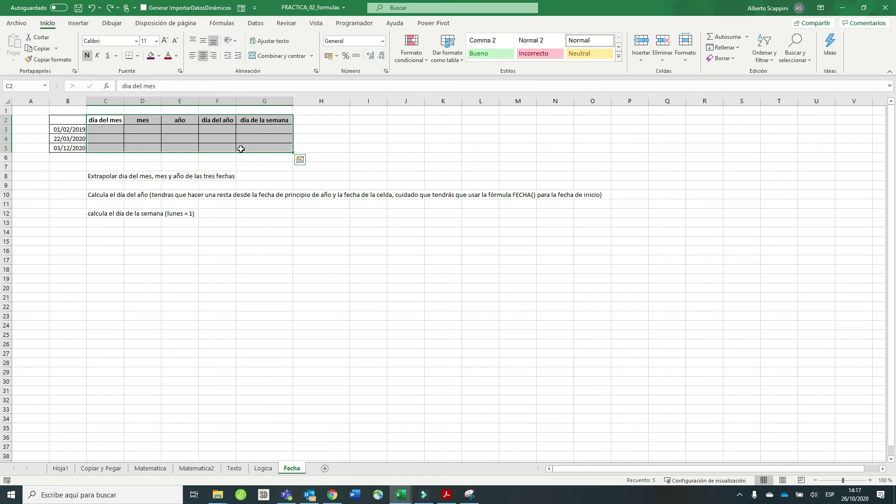
{"action": "left_click", "coordinate": [112, 130]}
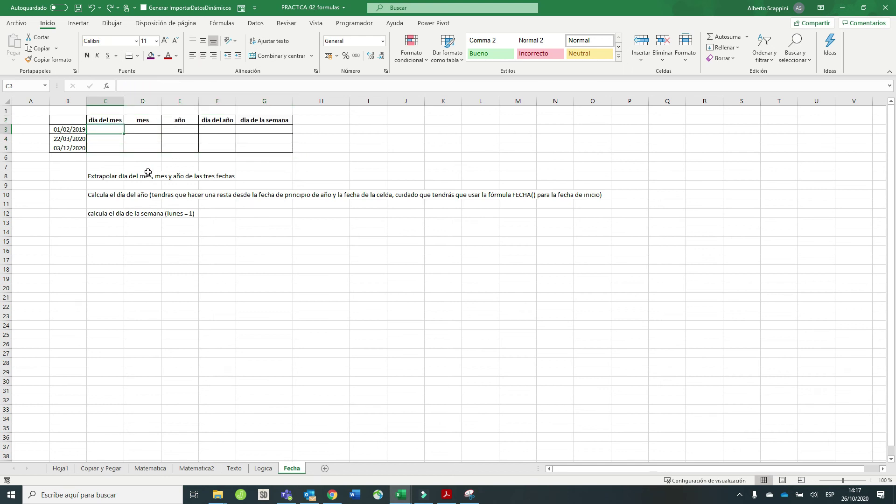
{"action": "type", "text": "="}
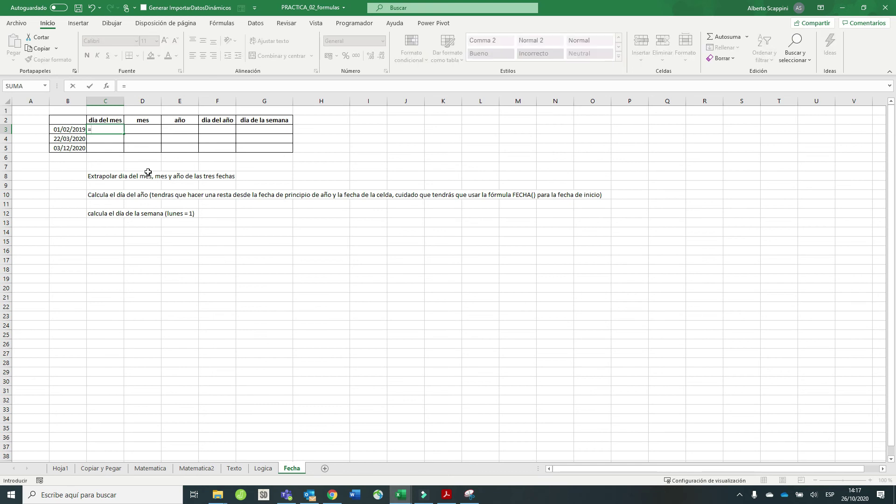
{"action": "type", "text": "dia("}
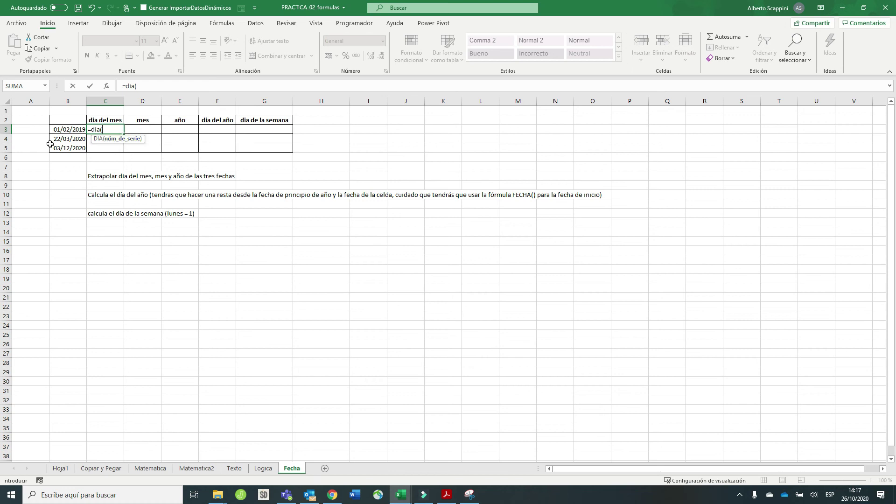
{"action": "left_click", "coordinate": [69, 130]}
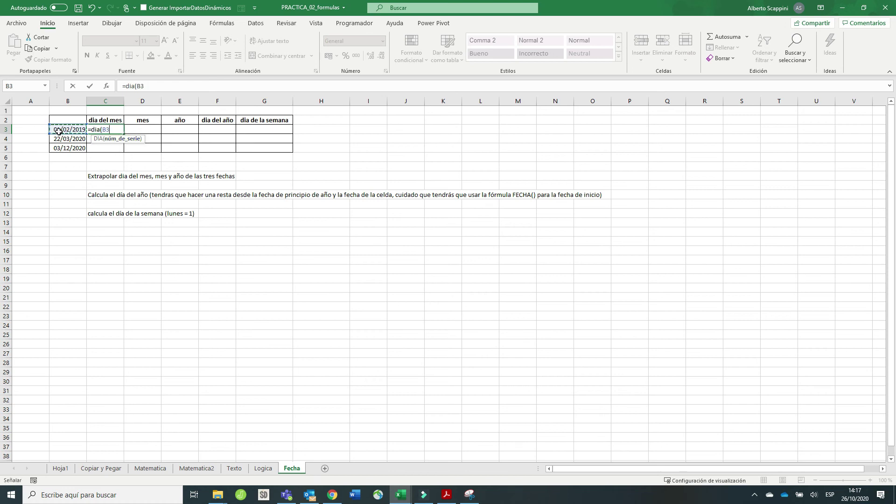
{"action": "type", "text": ")"}
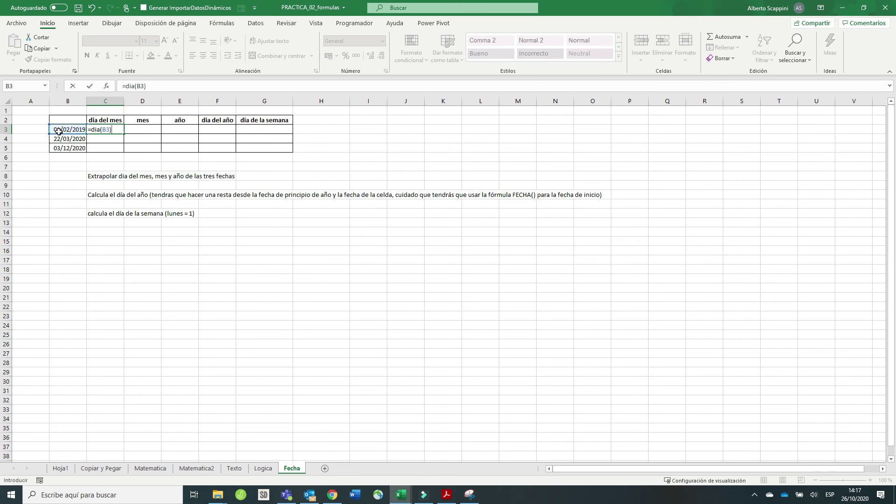
{"action": "key", "text": "Return"}
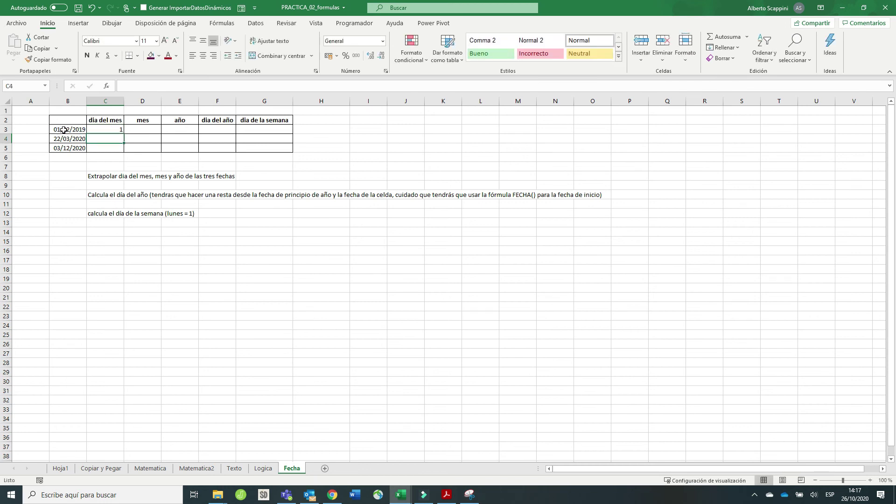
- Enter =MES(B3) in D3 to extract the month of the first date
{"action": "left_click", "coordinate": [146, 129]}
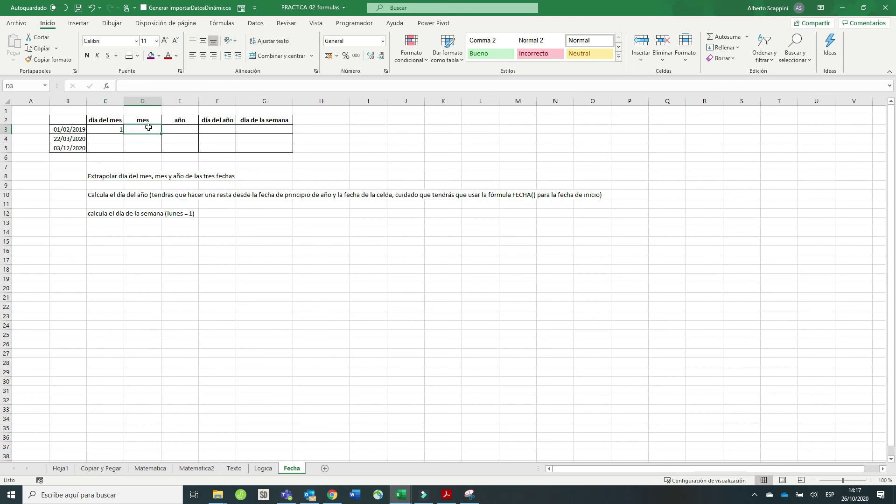
{"action": "type", "text": "=mes"}
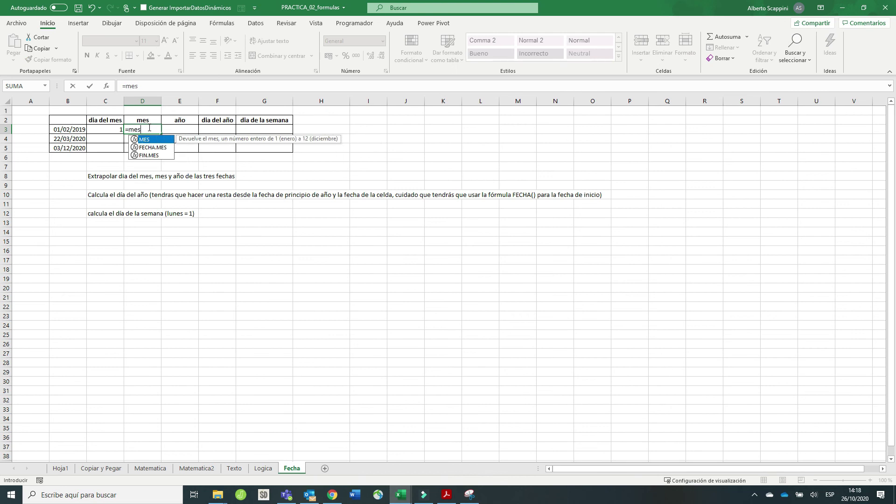
{"action": "type", "text": "("}
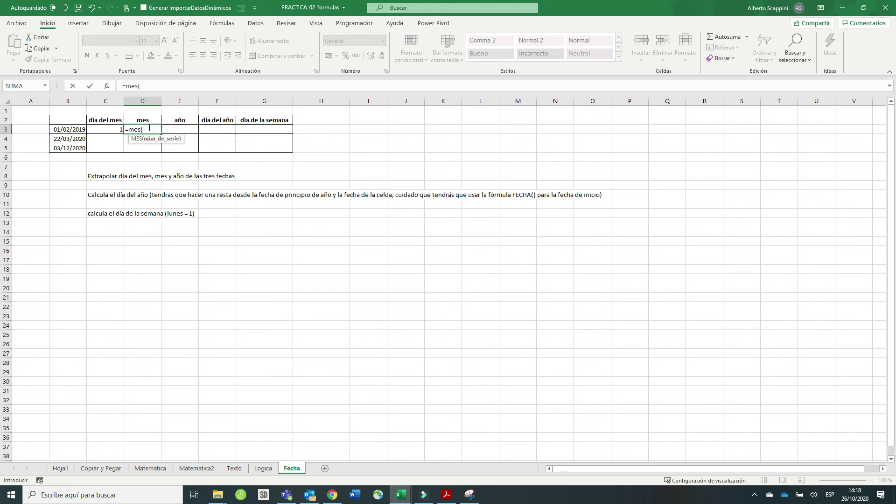
{"action": "left_click", "coordinate": [68, 130]}
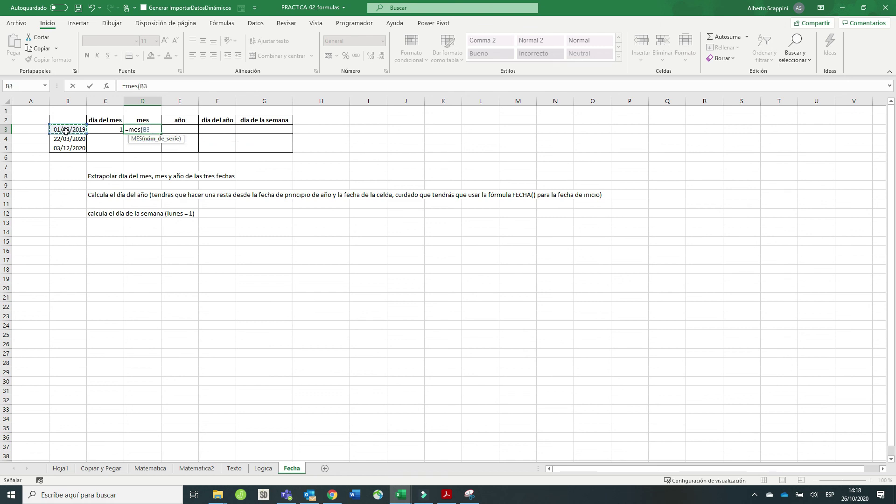
{"action": "type", "text": ")"}
{"action": "key", "text": "Return"}
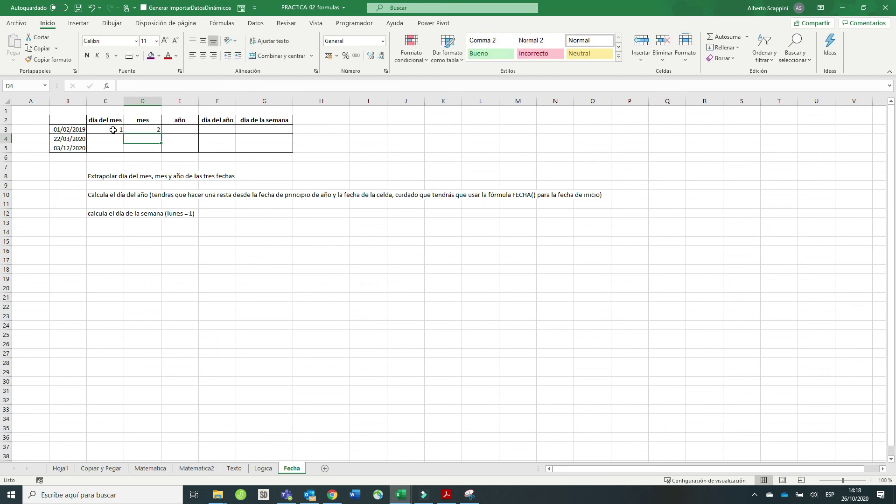
- Enter =AÑO(B3) in E3 to extract the year of the first date
{"action": "left_click", "coordinate": [152, 128]}
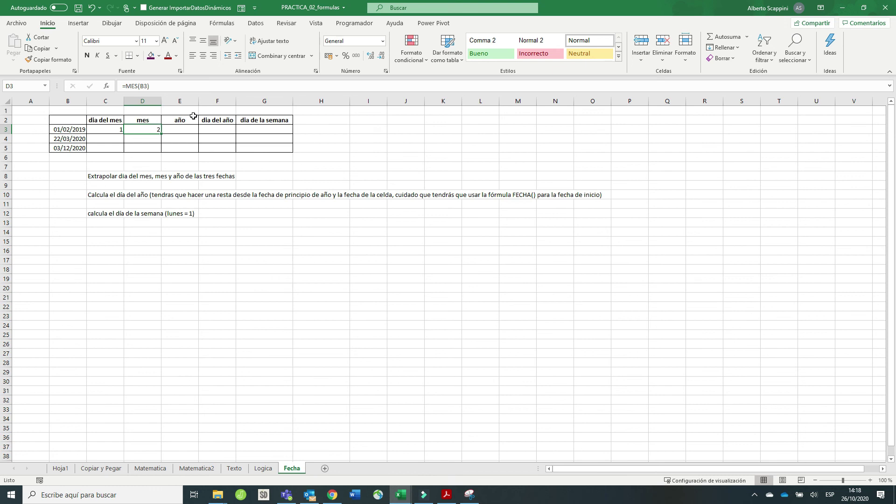
{"action": "left_click", "coordinate": [184, 130]}
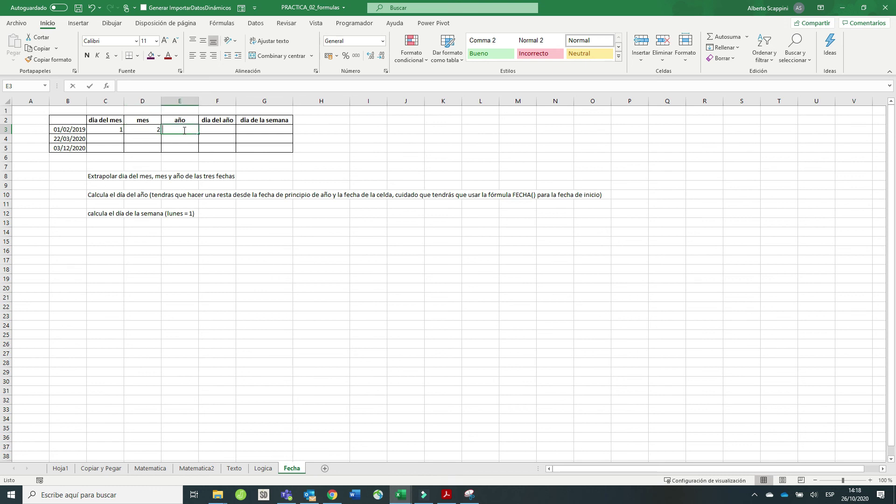
{"action": "type", "text": "="}
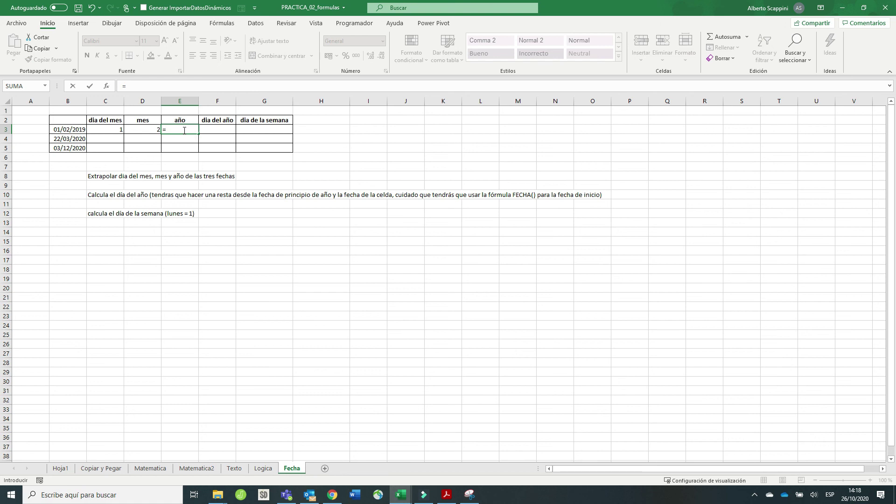
{"action": "type", "text": "año"}
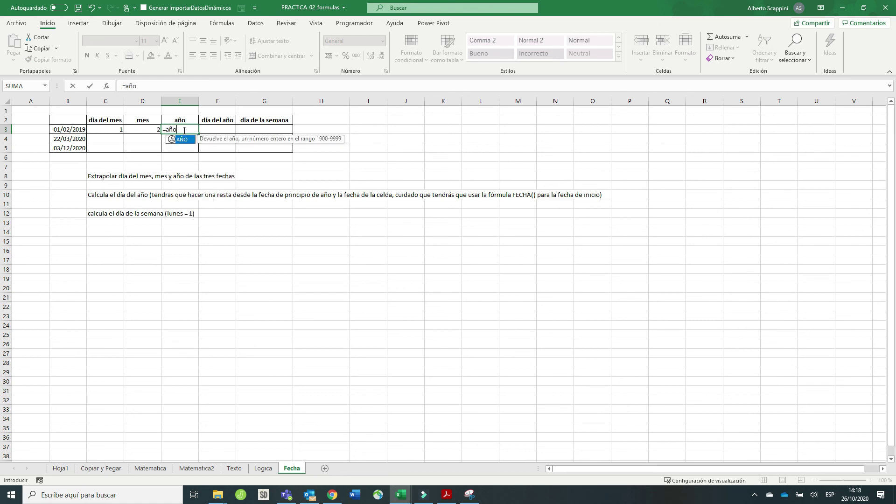
{"action": "type", "text": "("}
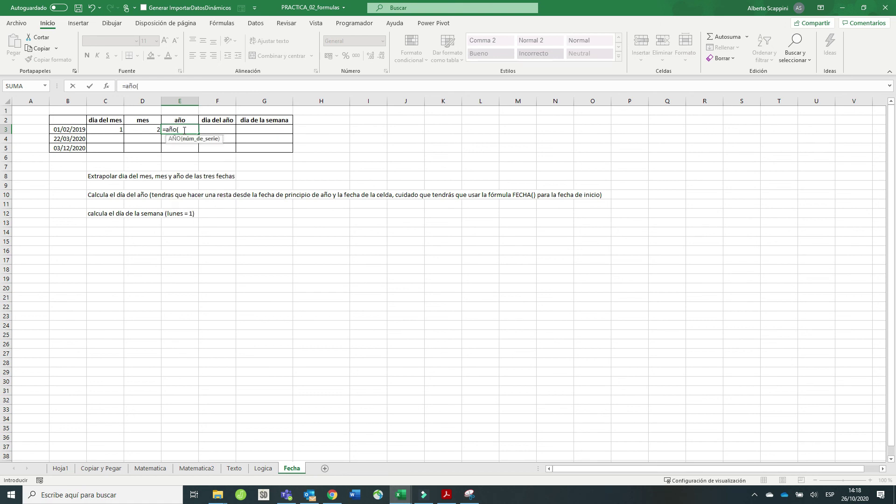
{"action": "left_click", "coordinate": [68, 129]}
{"action": "key", "text": "Return"}
{"action": "key", "text": "Up"}
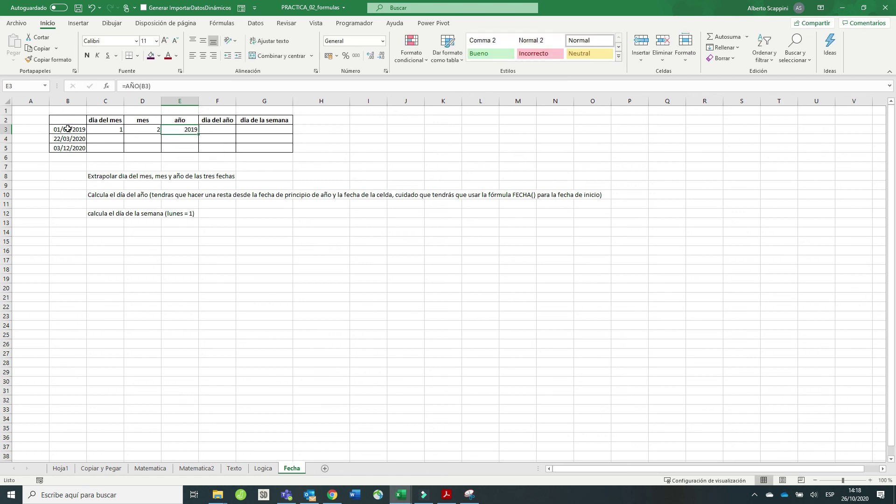
- Examine the descriptions of the suggested functions DIAS, DIAS.LAB, DIAS360 and DIASEM from F3, discarding the started formula
{"action": "key", "text": "Right"}
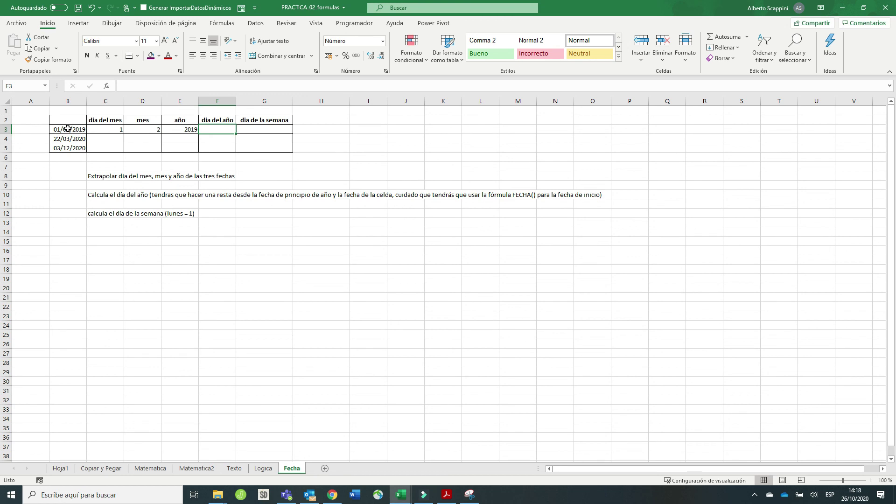
{"action": "type", "text": "=dia"}
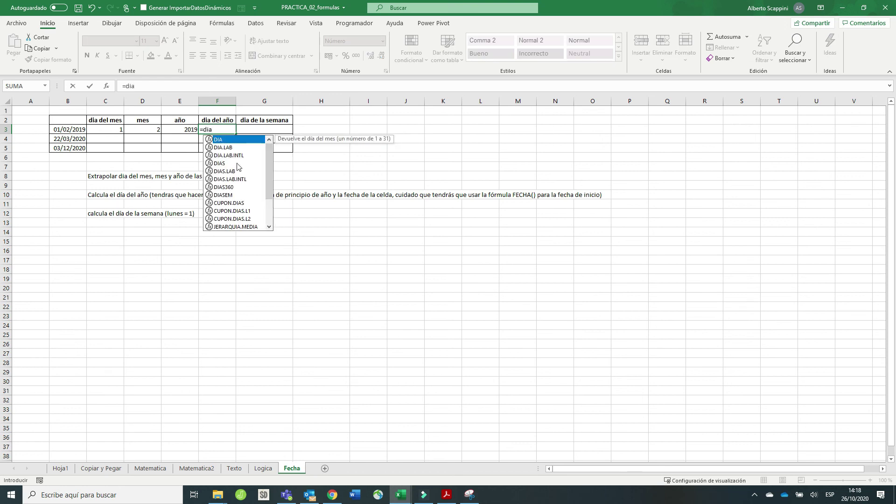
{"action": "left_click", "coordinate": [242, 164]}
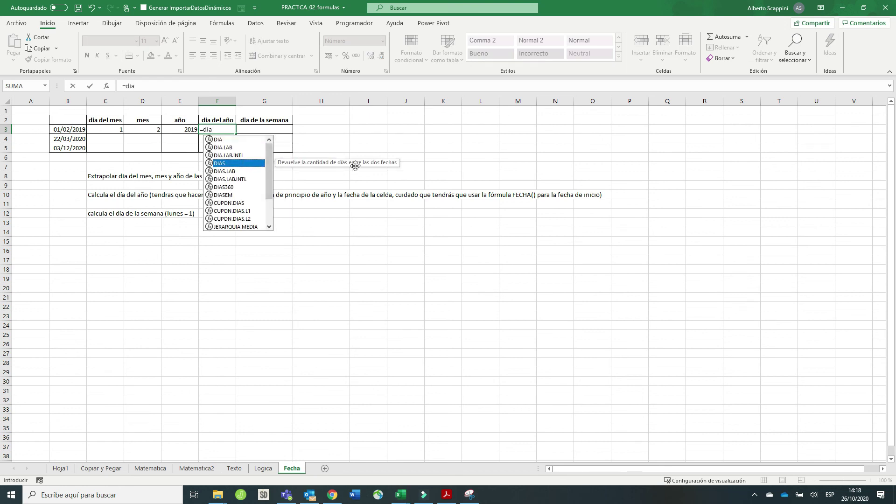
{"action": "left_click", "coordinate": [247, 172]}
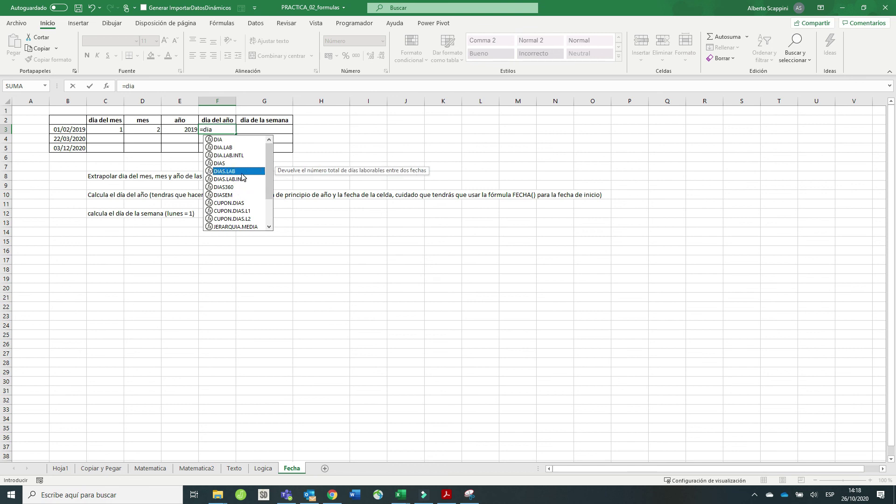
{"action": "left_click", "coordinate": [234, 188]}
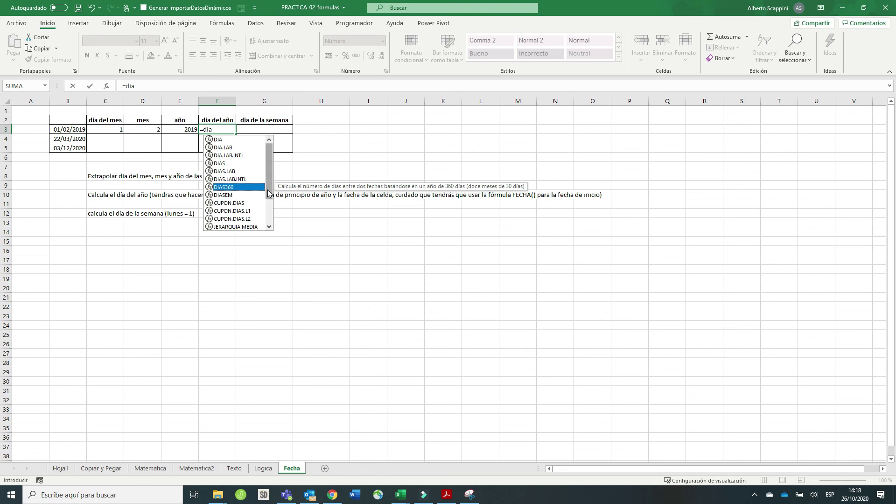
{"action": "left_click", "coordinate": [237, 195]}
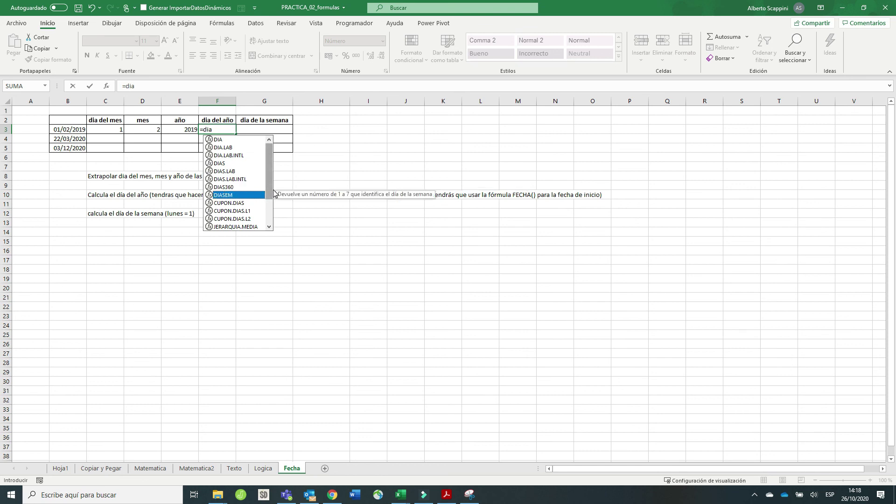
{"action": "left_click_drag", "start_coordinate": [270, 191], "coordinate": [268, 168]}
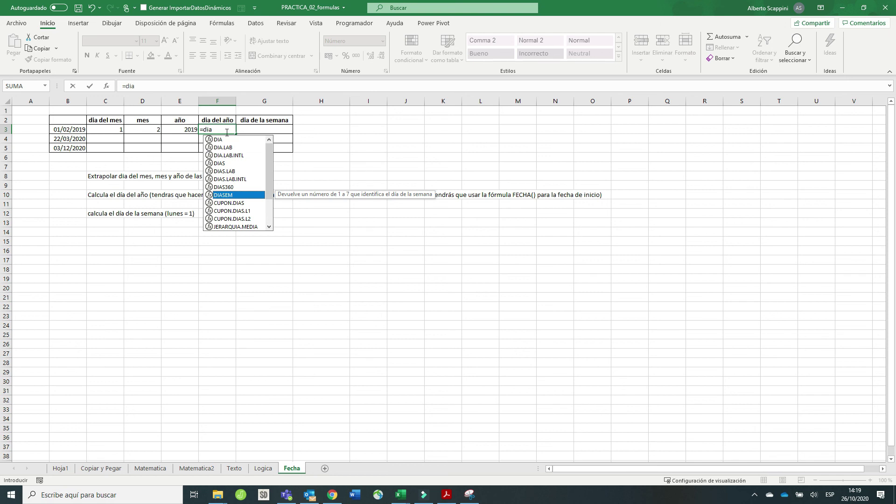
{"action": "left_click", "coordinate": [234, 164]}
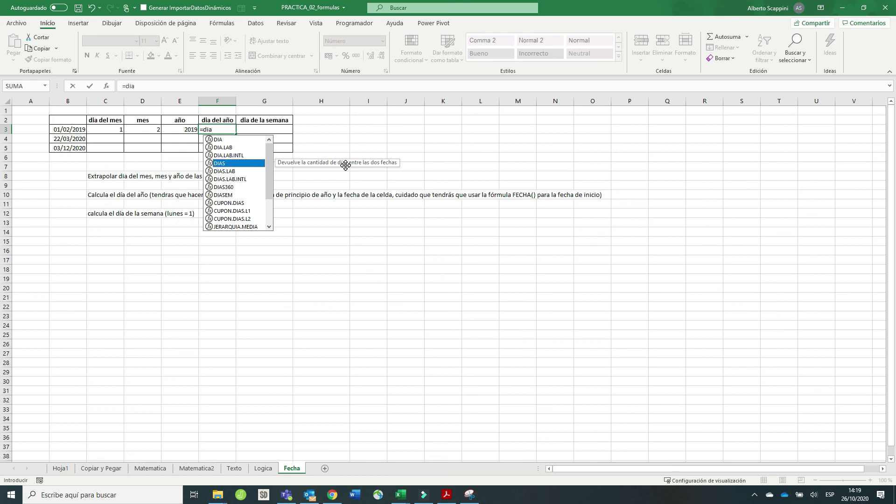
{"action": "double_click", "coordinate": [246, 164]}
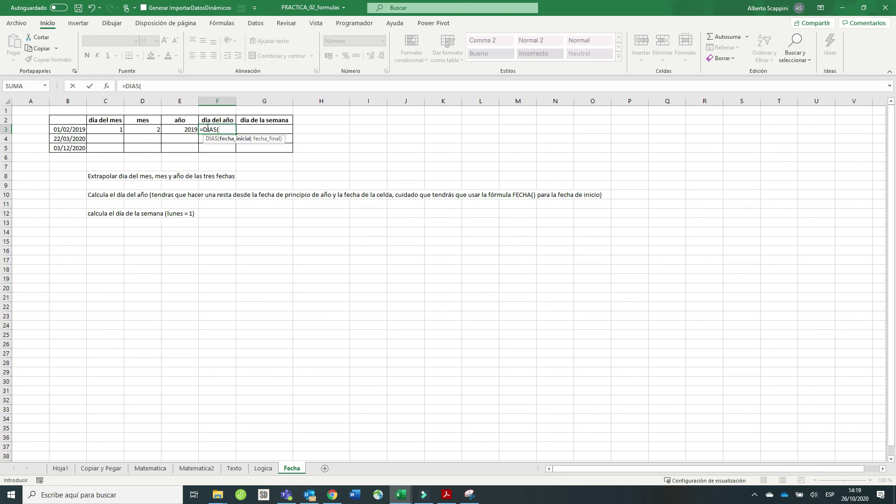
{"action": "key", "text": "Escape"}
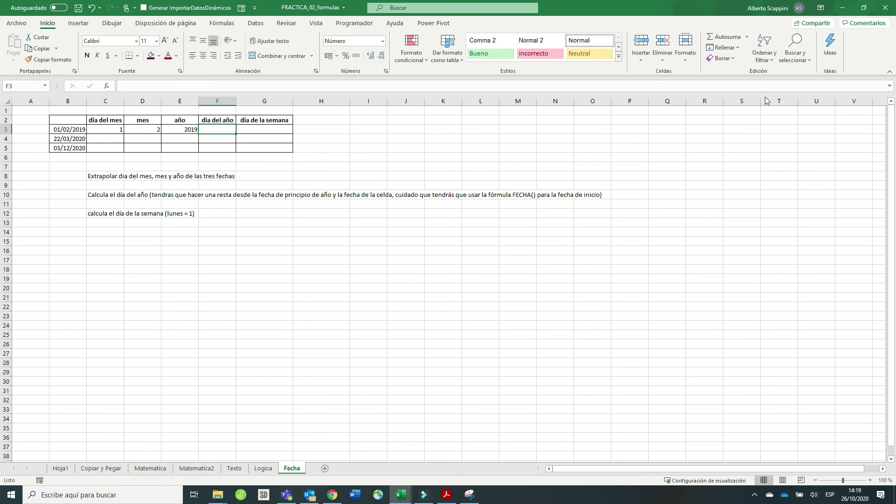
- Enter the start-of-year date 1/1/2019 in A3 beside the first date
{"action": "left_click", "coordinate": [30, 130]}
{"action": "type", "text": "1"}
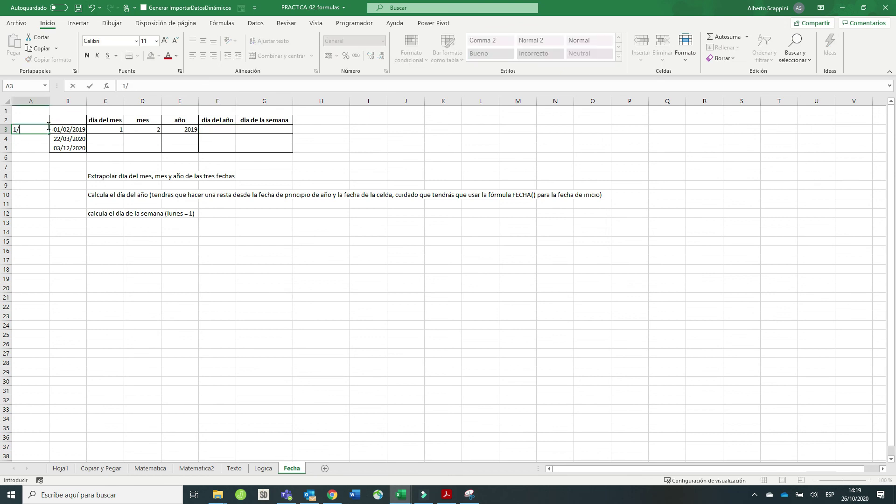
{"action": "type", "text": "/1/2019"}
{"action": "key", "text": "Return"}
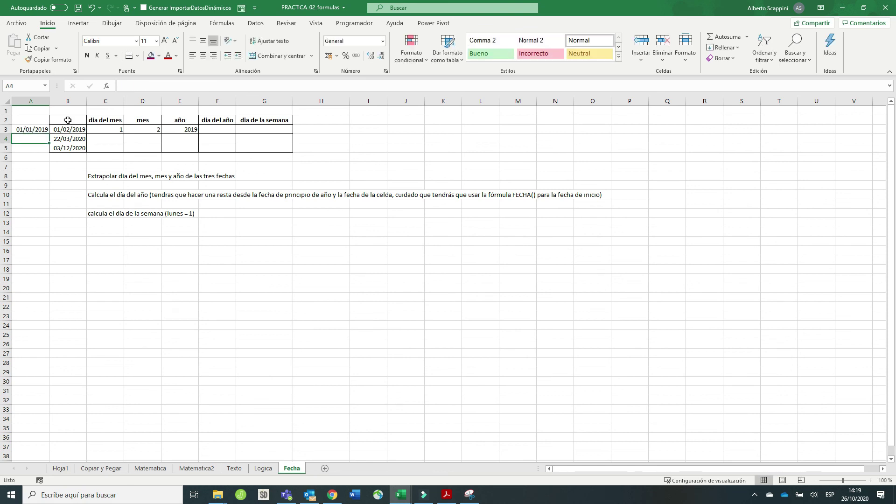
- Enter =DIAS(A3;B3) in F3 to calculate the days between the start of the year and the first date
{"action": "left_click", "coordinate": [224, 132]}
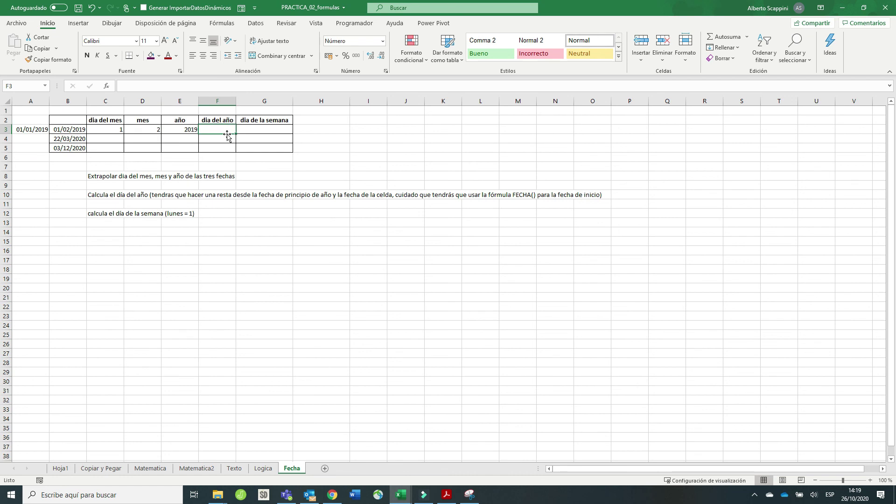
{"action": "type", "text": "=dias"}
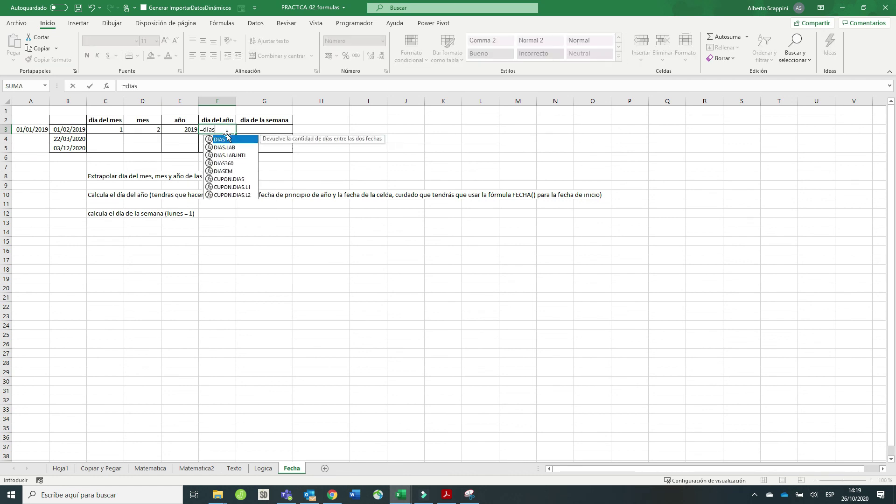
{"action": "type", "text": "("}
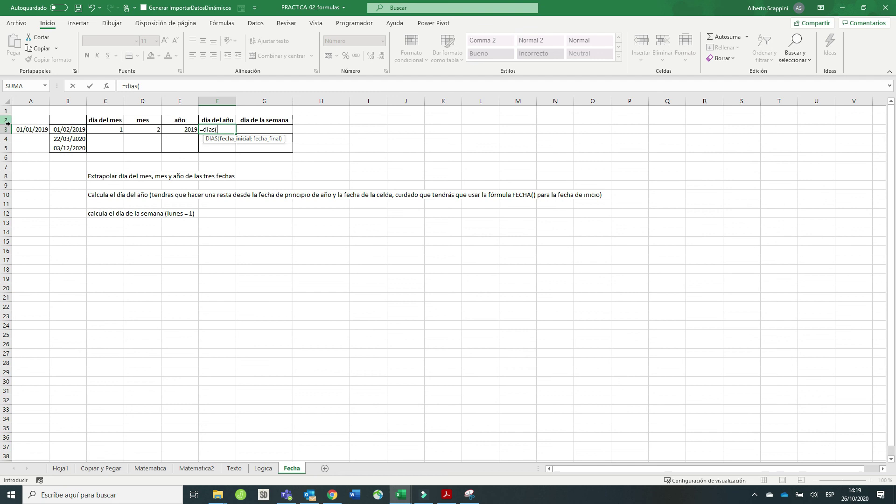
{"action": "left_click", "coordinate": [29, 130]}
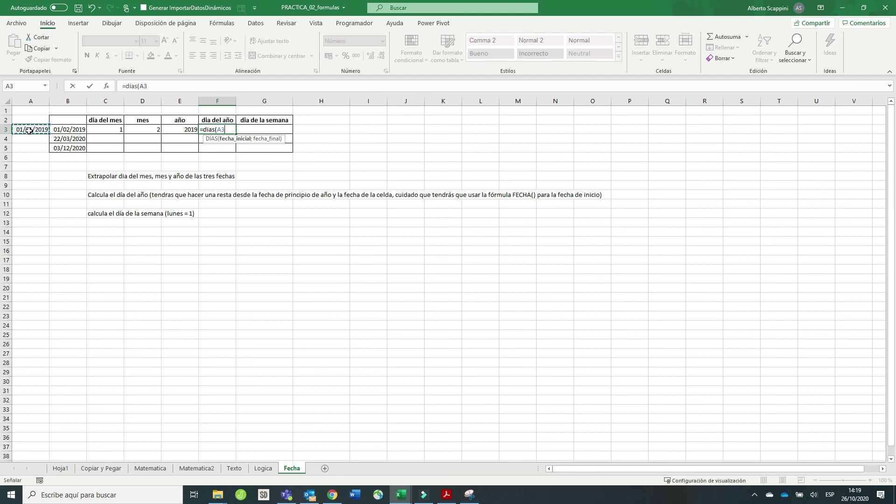
{"action": "type", "text": ";"}
{"action": "left_click", "coordinate": [62, 127]}
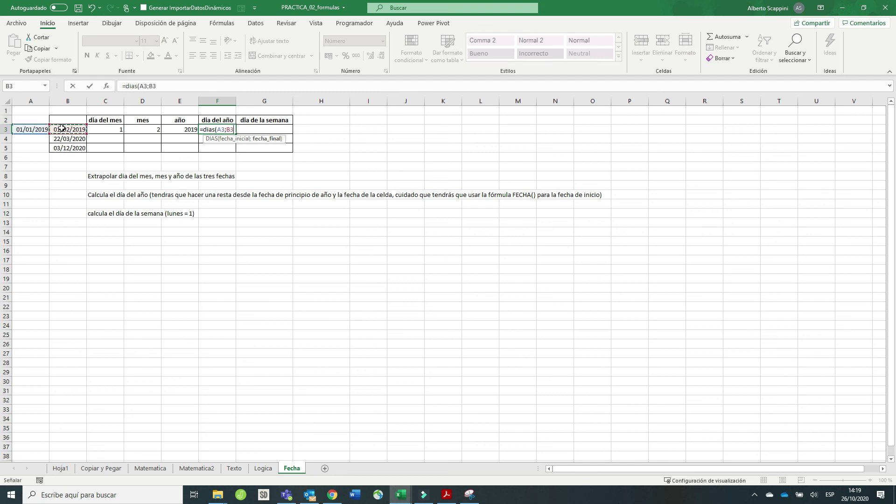
{"action": "type", "text": ")"}
{"action": "key", "text": "Return"}
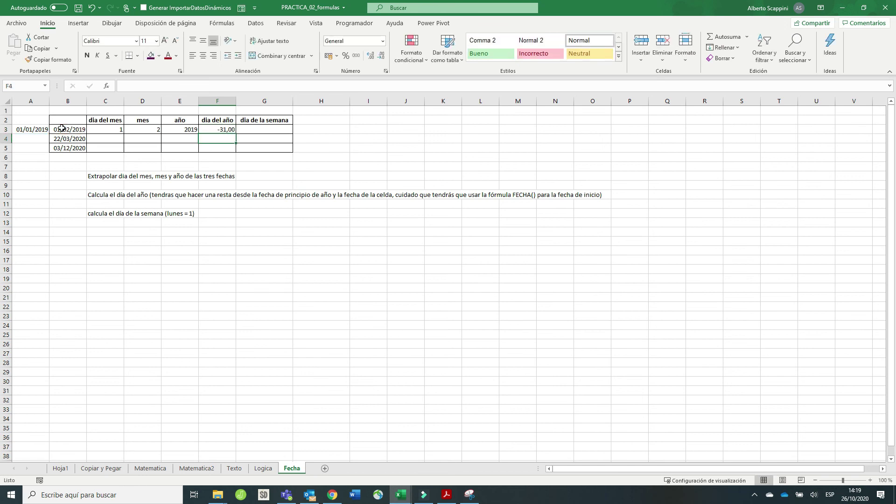
- Swap the two date references in the F3 formula so it reads =DIAS(B3;A3)
{"action": "left_click", "coordinate": [217, 130]}
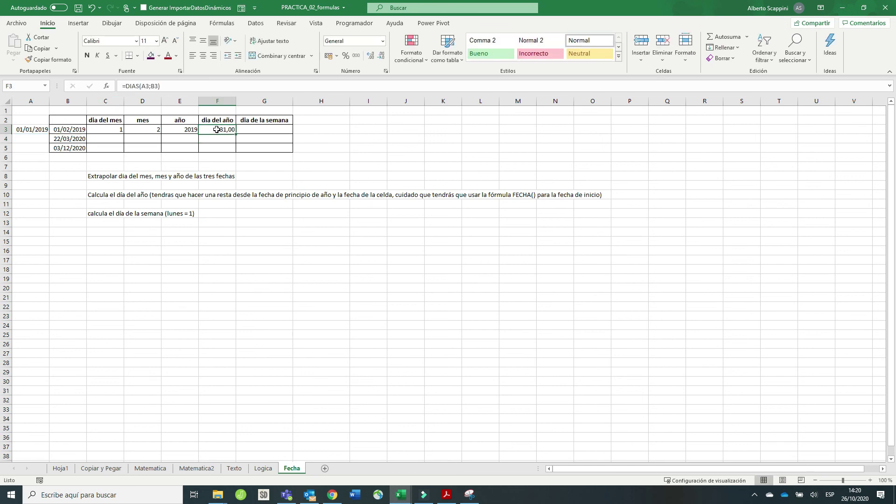
{"action": "left_click", "coordinate": [159, 86]}
{"action": "left_click_drag", "start_coordinate": [37, 134], "coordinate": [64, 132]}
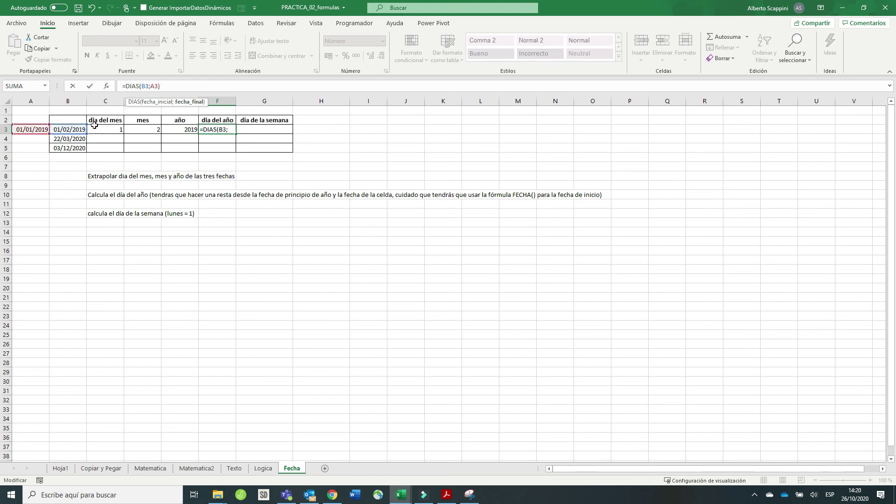
{"action": "key", "text": "Return"}
{"action": "left_click", "coordinate": [222, 131]}
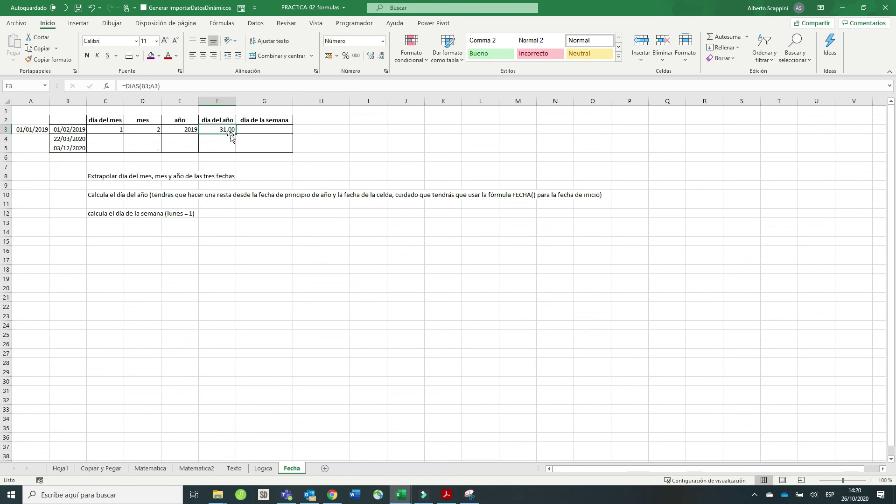
- Enter =DIASEM(B3;2) in G3 to get the weekday number, using type 2 with Monday as 1
{"action": "left_click", "coordinate": [247, 129]}
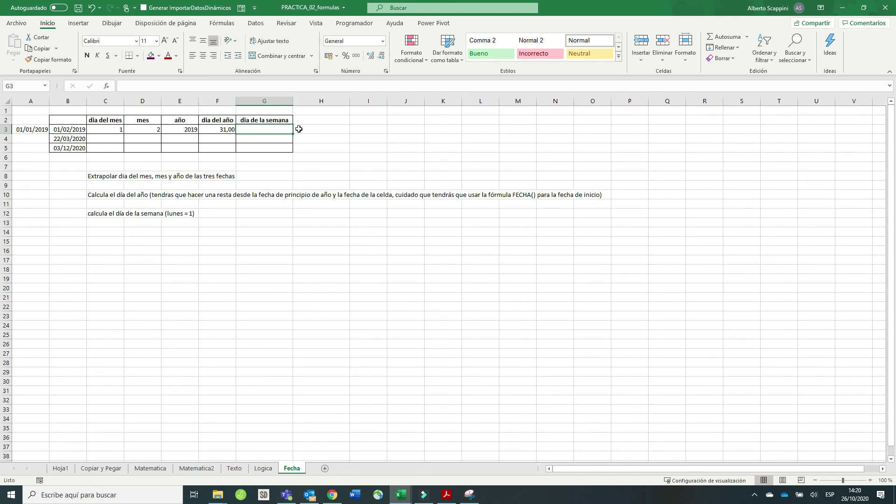
{"action": "type", "text": "=dia"}
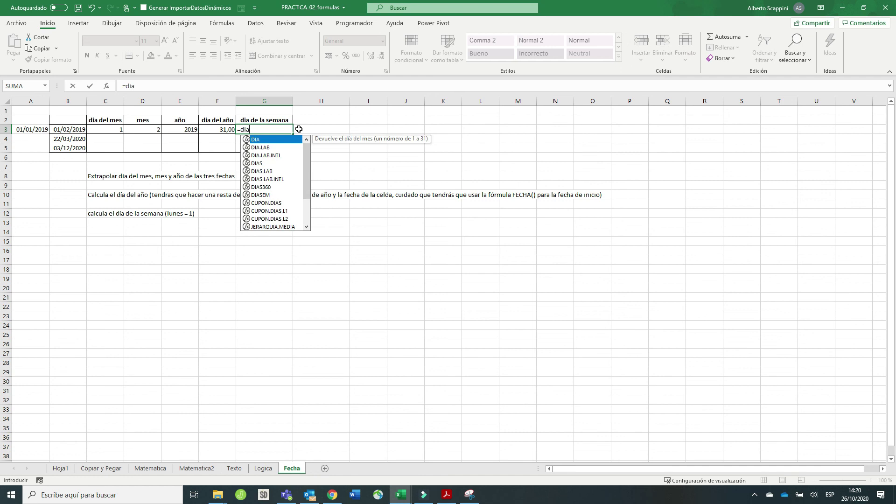
{"action": "type", "text": ".s"}
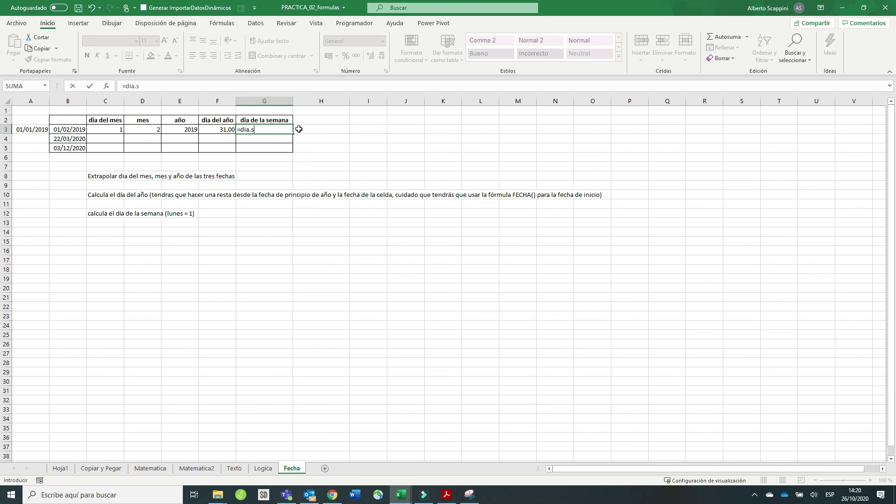
{"action": "key", "text": "BackSpace"}
{"action": "key", "text": "BackSpace"}
{"action": "type", "text": "sem"}
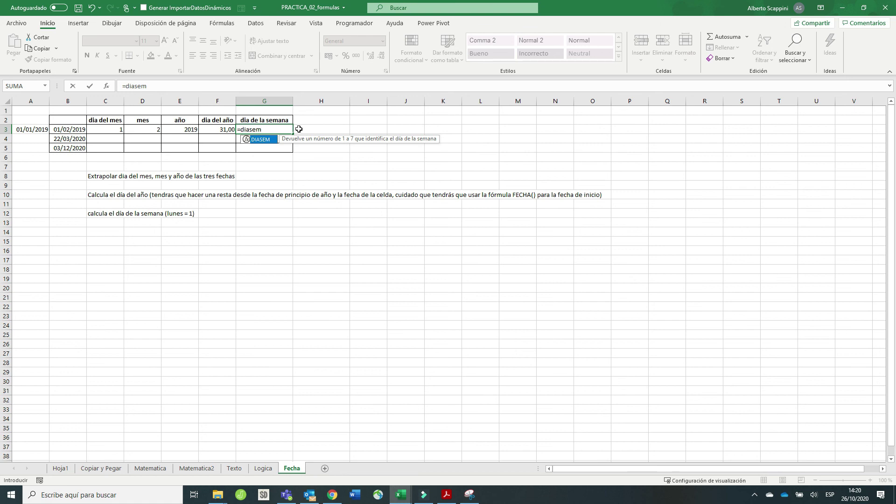
{"action": "type", "text": "("}
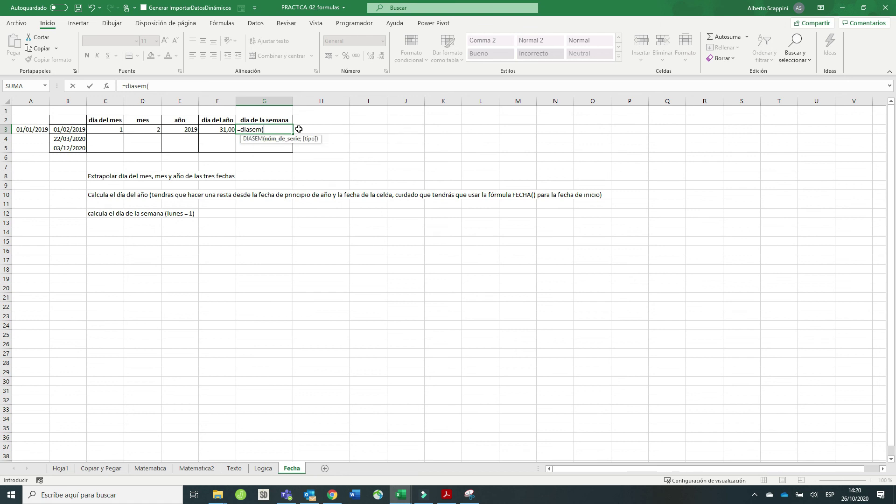
{"action": "left_click", "coordinate": [70, 128]}
{"action": "type", "text": ";"}
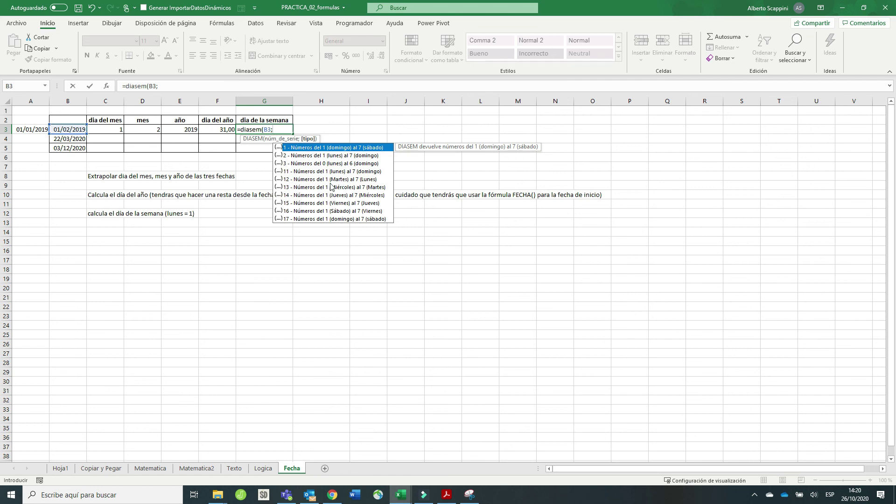
{"action": "left_click", "coordinate": [328, 156]}
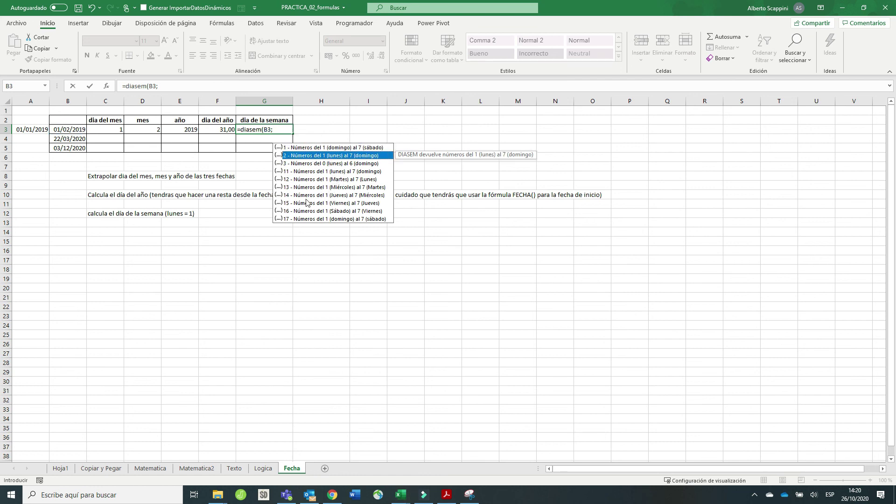
{"action": "double_click", "coordinate": [321, 155]}
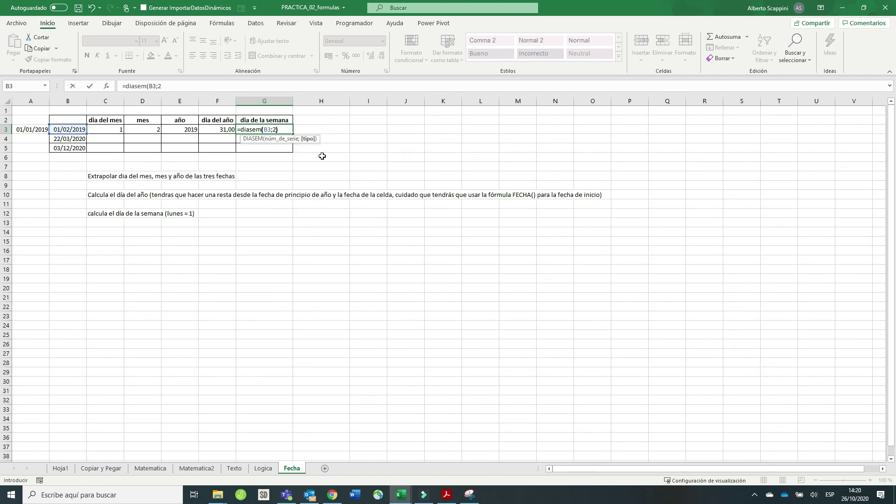
{"action": "type", "text": ")"}
{"action": "key", "text": "Return"}
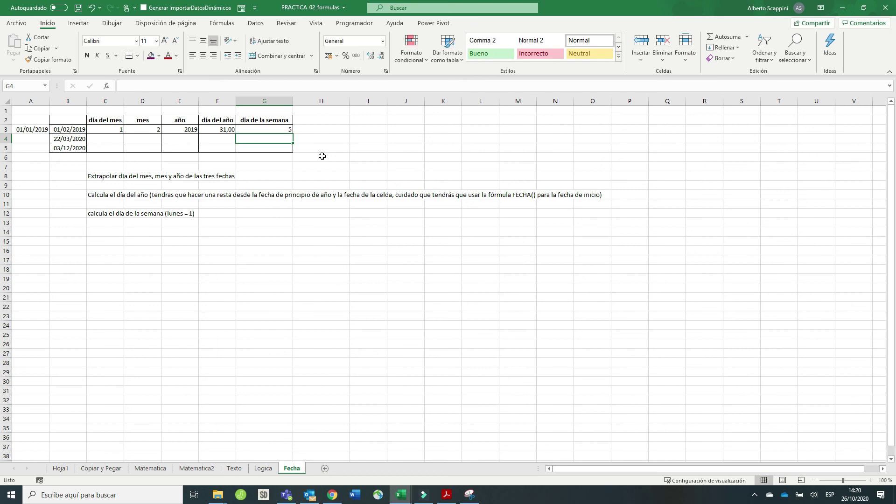